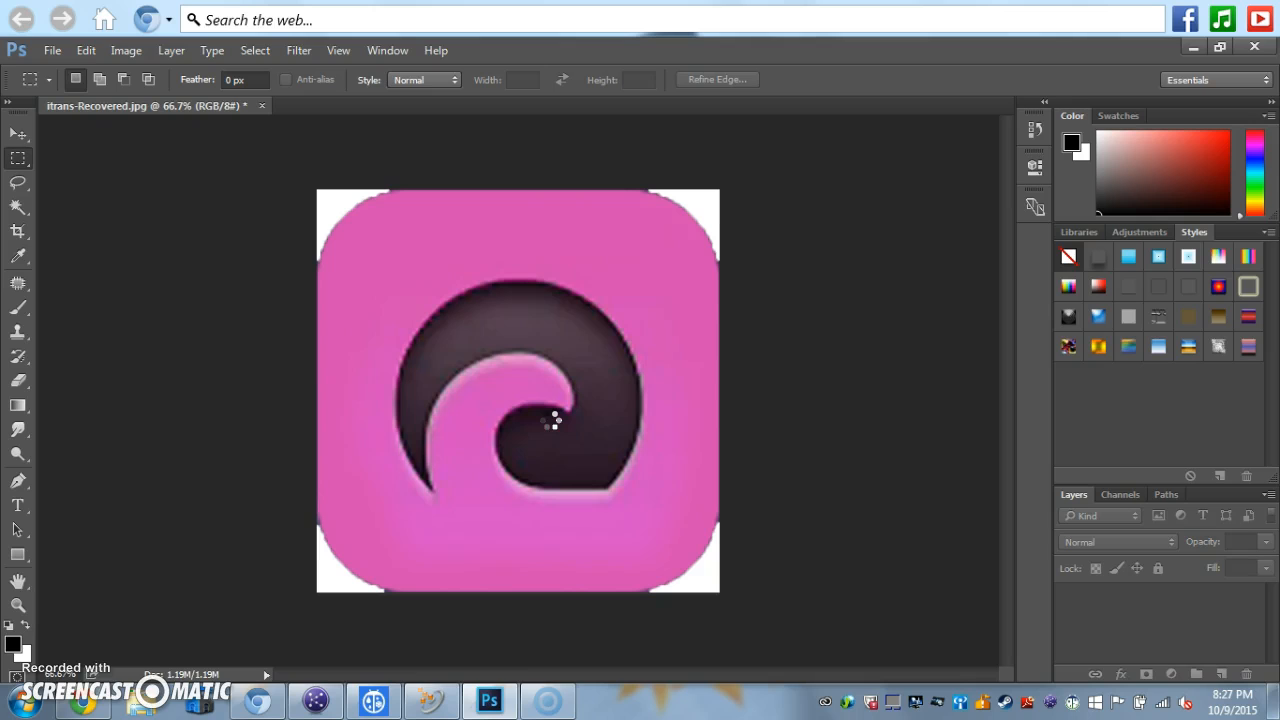
Dismiss the file browser and the Welcome window so the image workspace is clear.
click(157, 710)
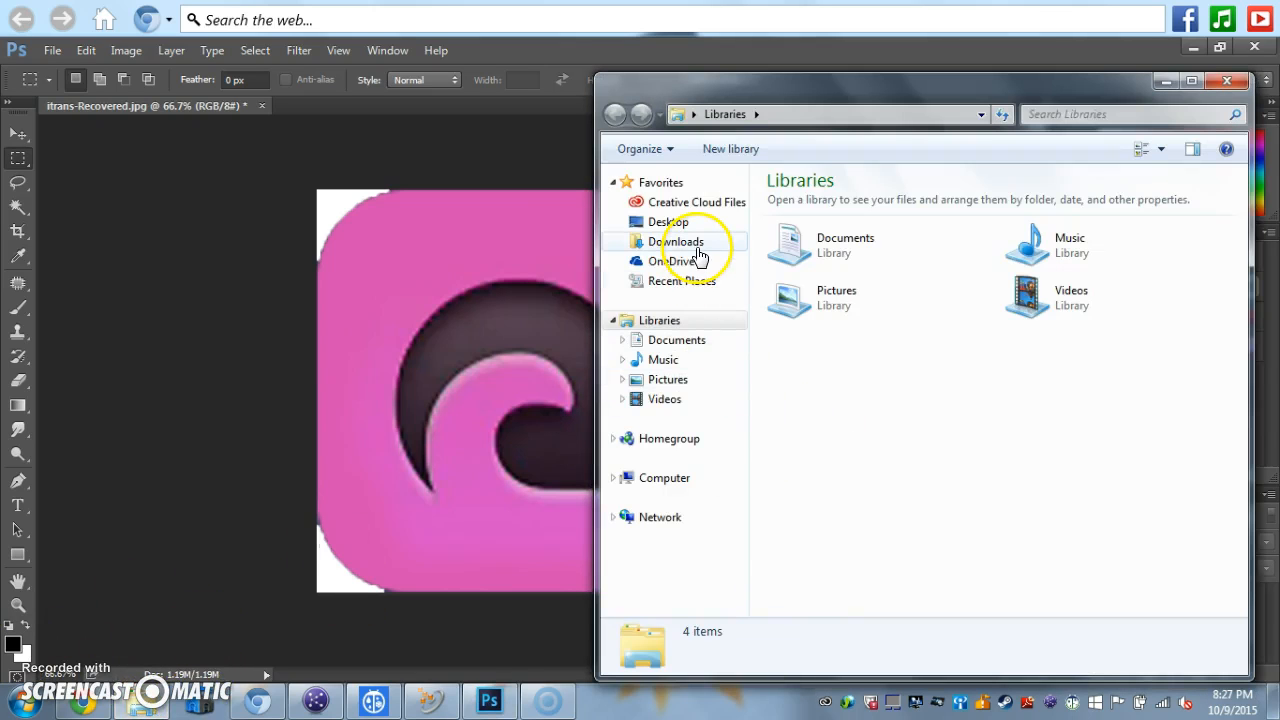
click(1226, 80)
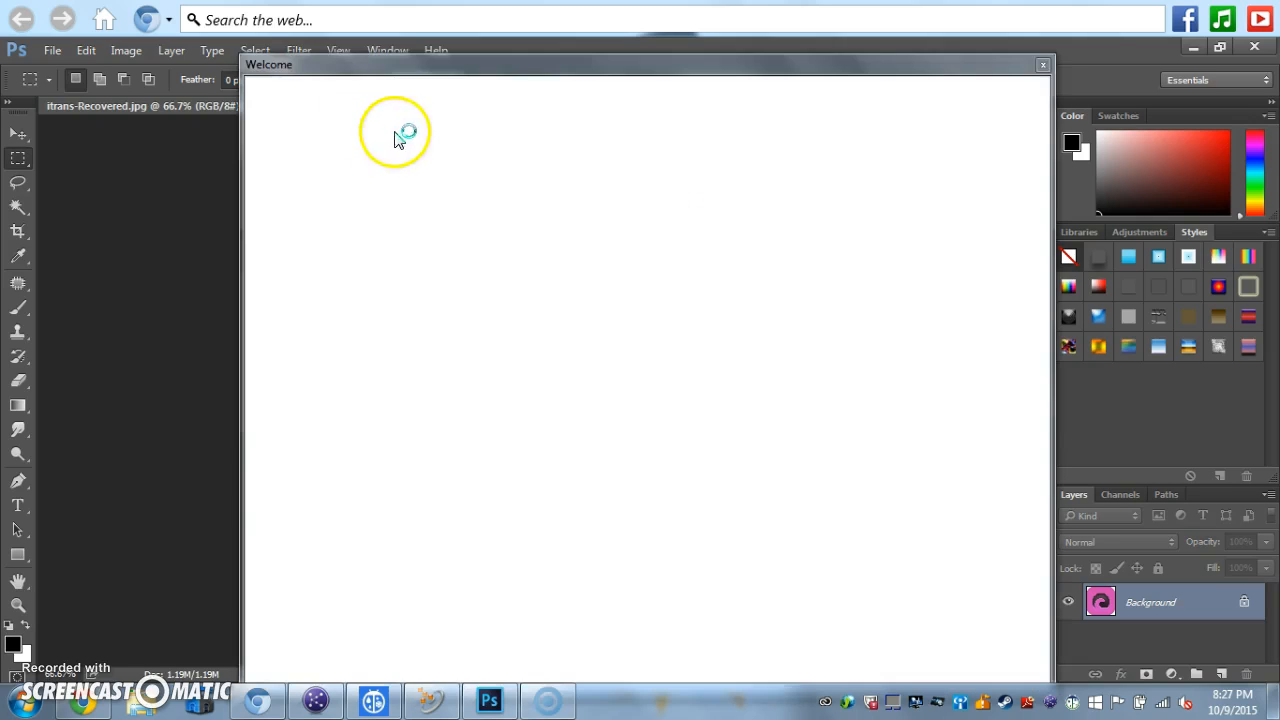
click(1045, 65)
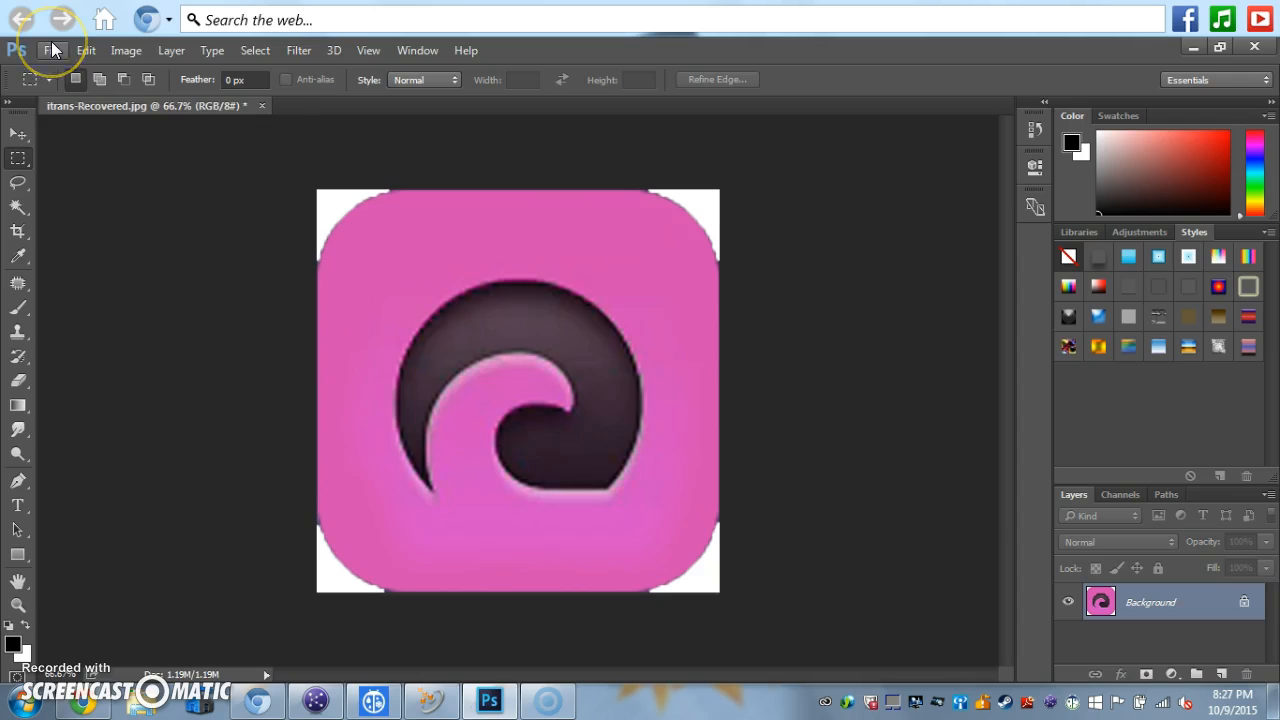
Create a new blank document 800 pixels wide and 800 pixels high.
click(52, 50)
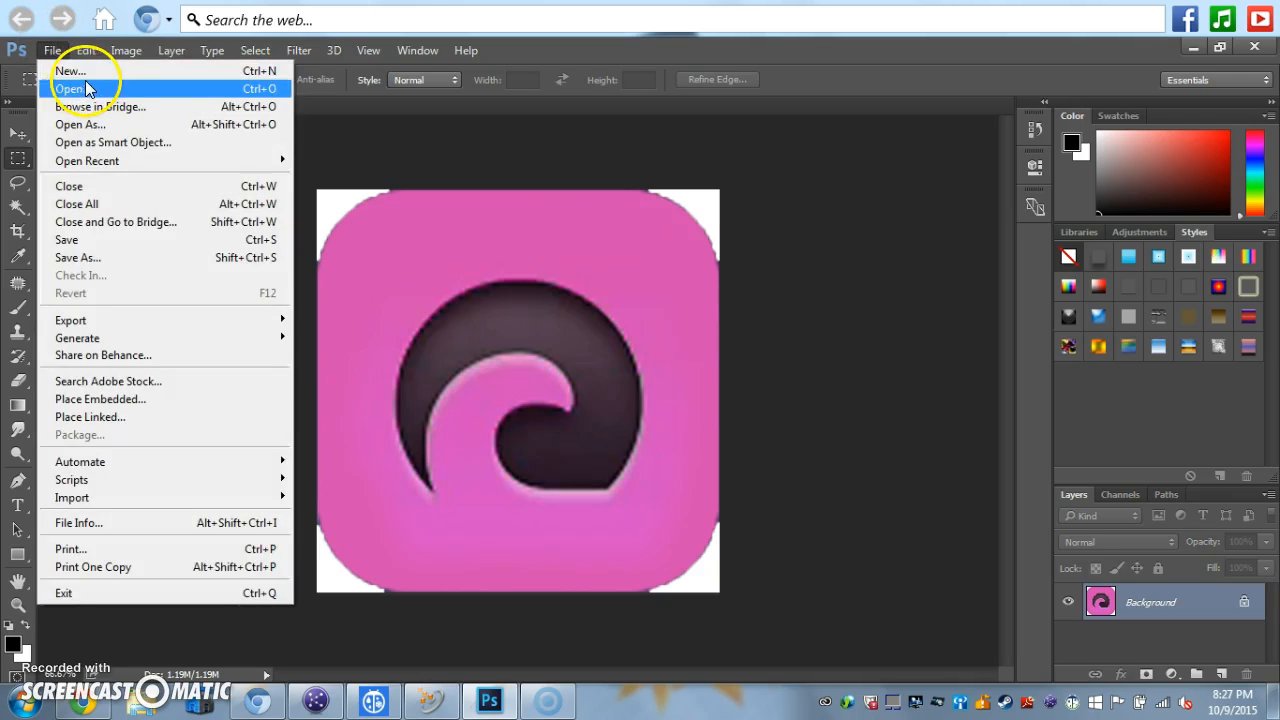
click(80, 73)
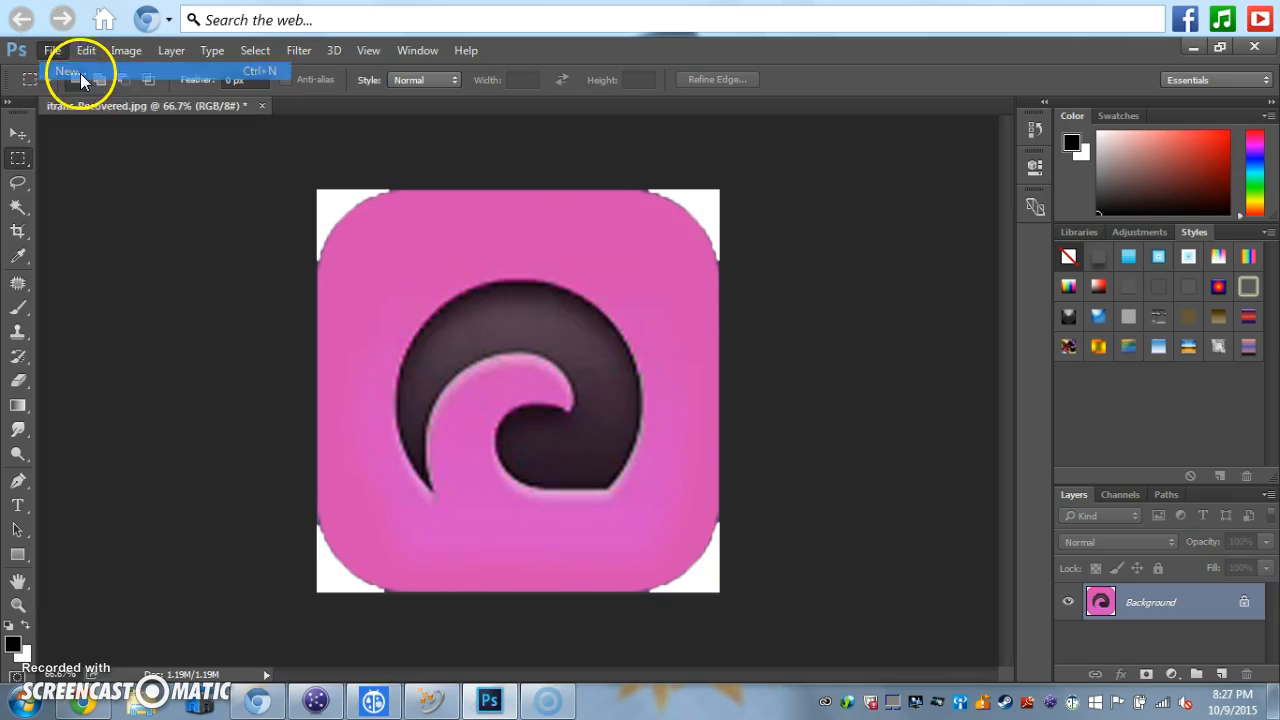
click(570, 225)
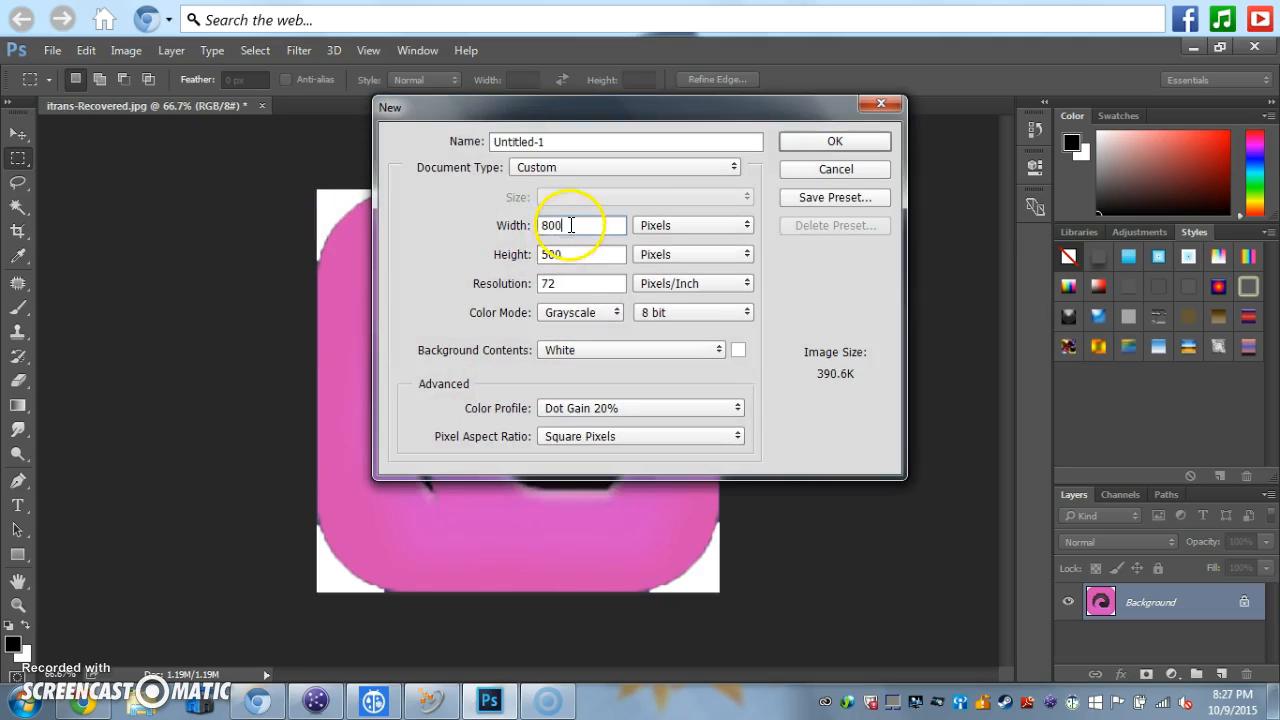
click(586, 256)
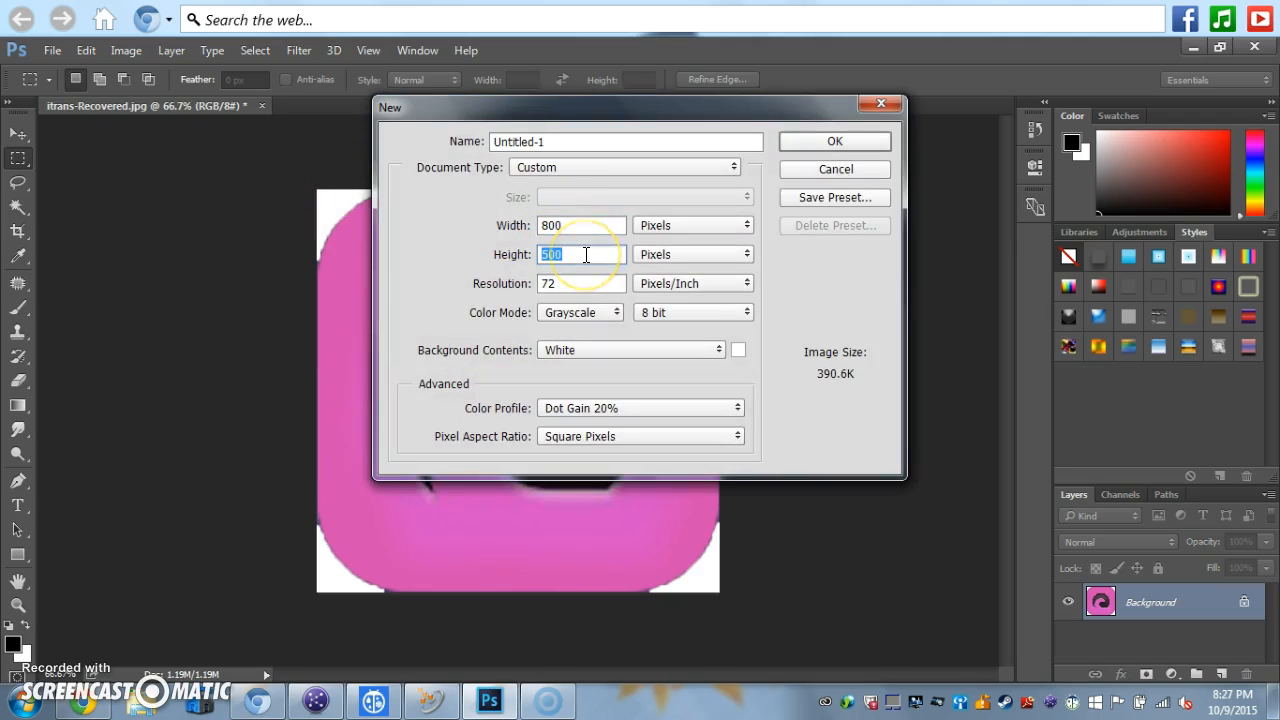
text(800)
click(836, 143)
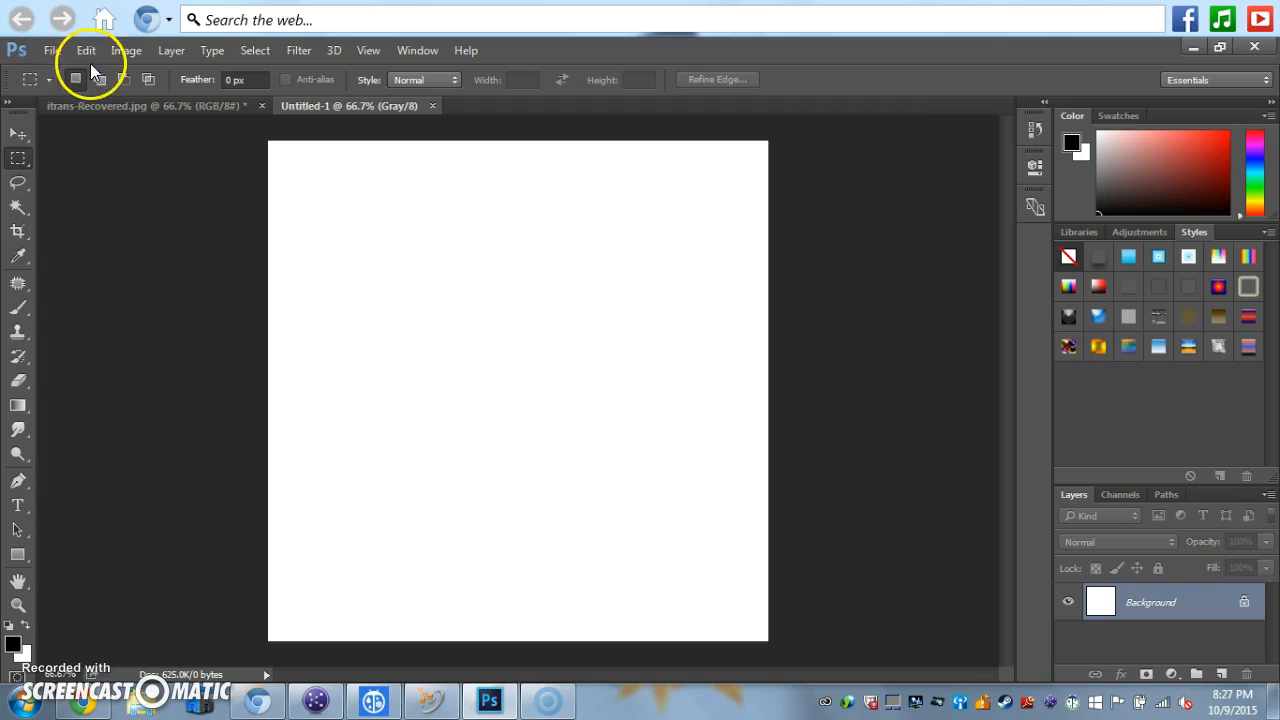
Add a new layer above the background and name it "app icon".
right_click(1112, 603)
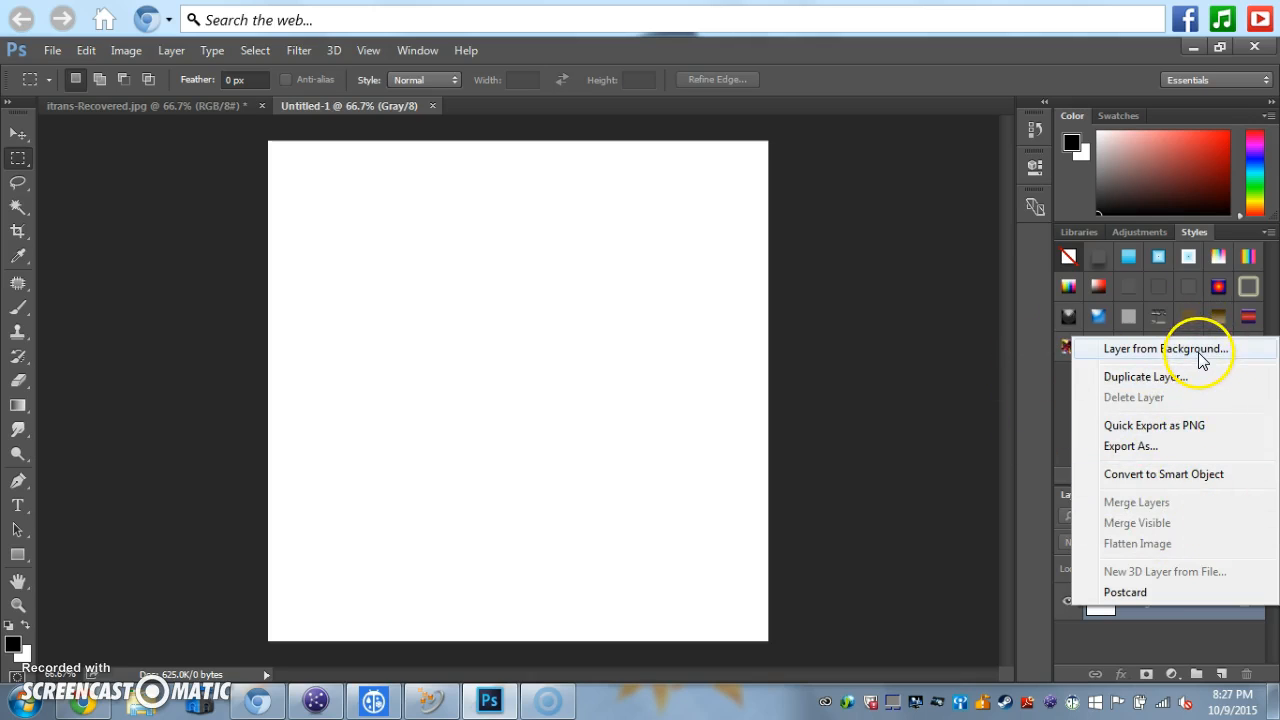
click(1218, 678)
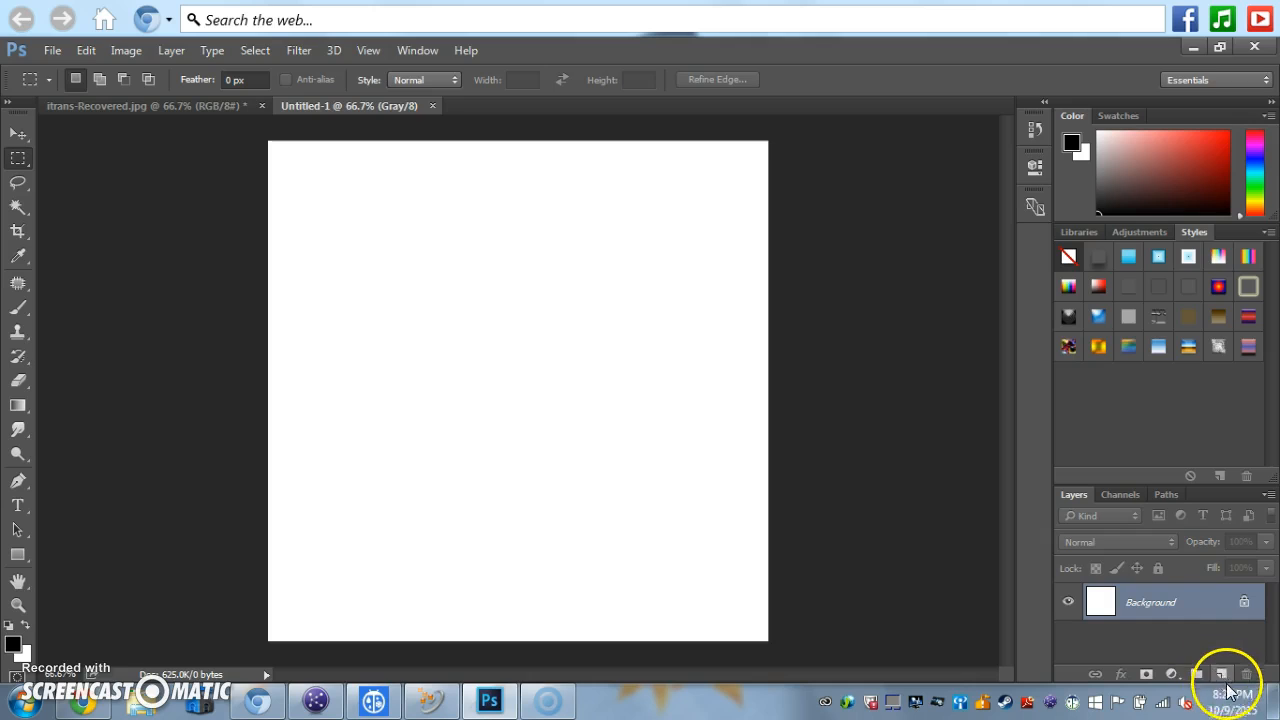
click(1222, 676)
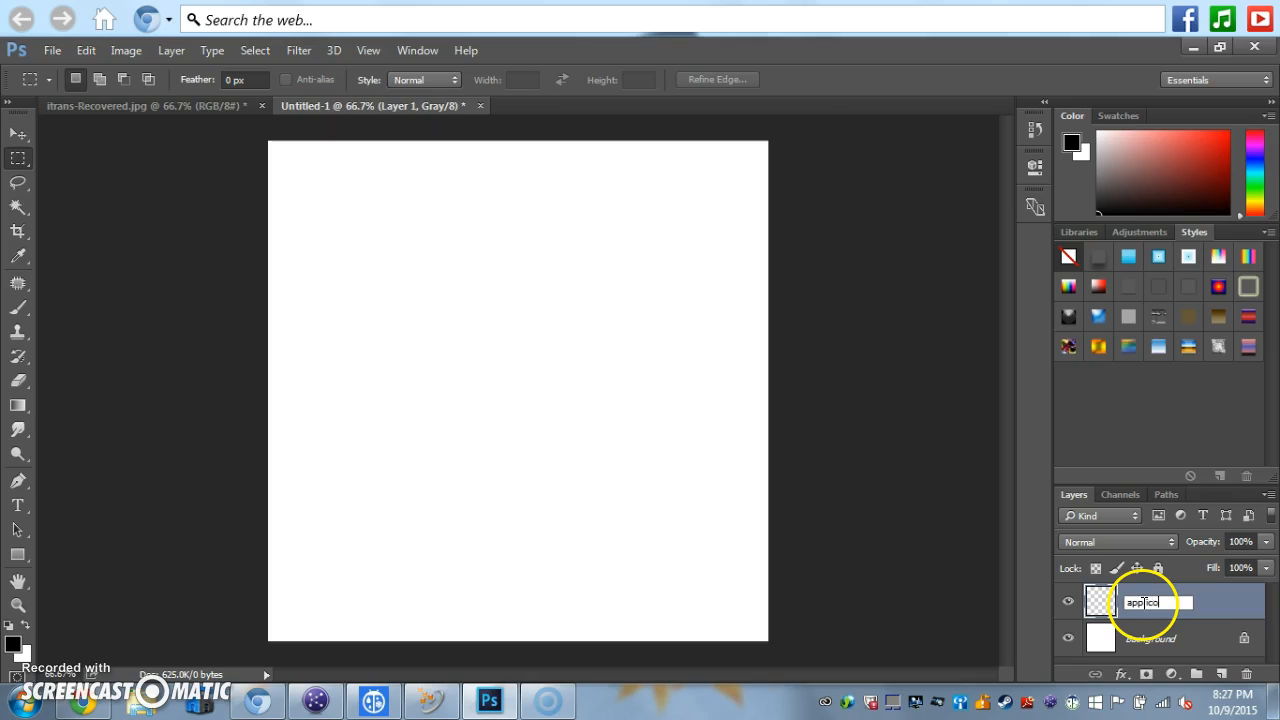
key(Return)
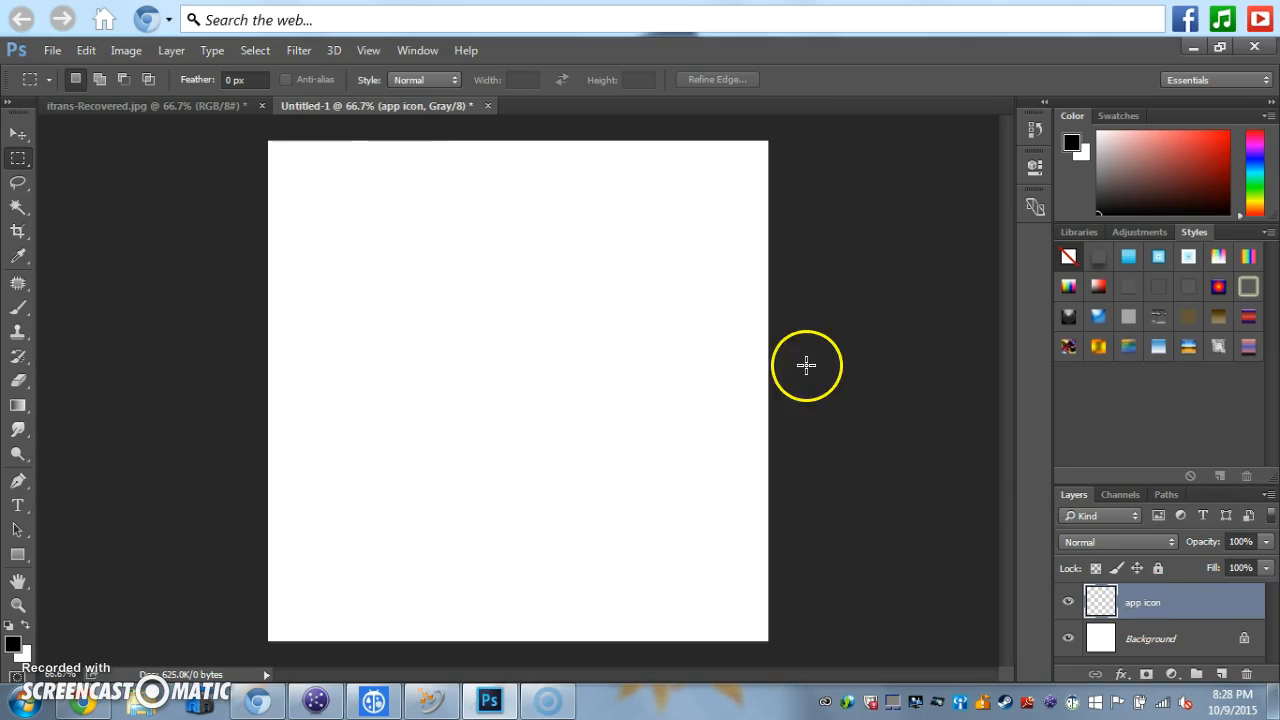
Try rectangular selections over the whole canvas with a feather of 60 px and of 80 px.
click(229, 80)
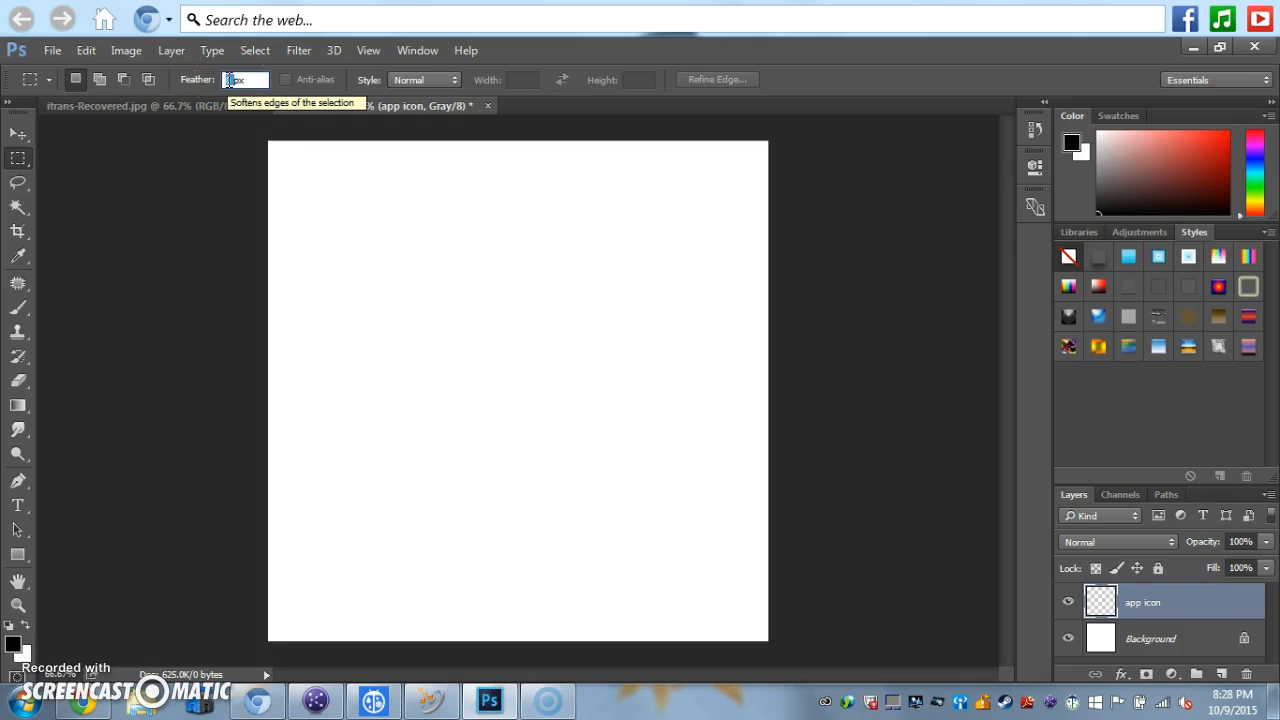
text(5)
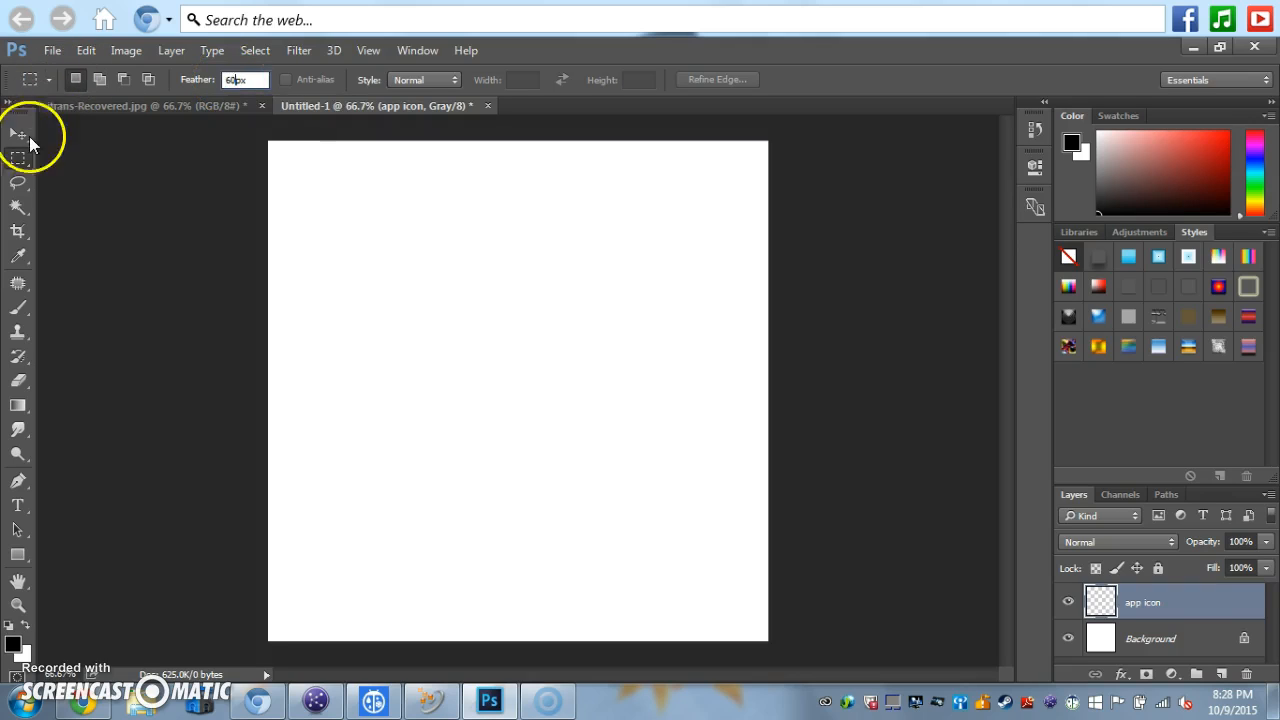
drag(264, 136, 807, 647)
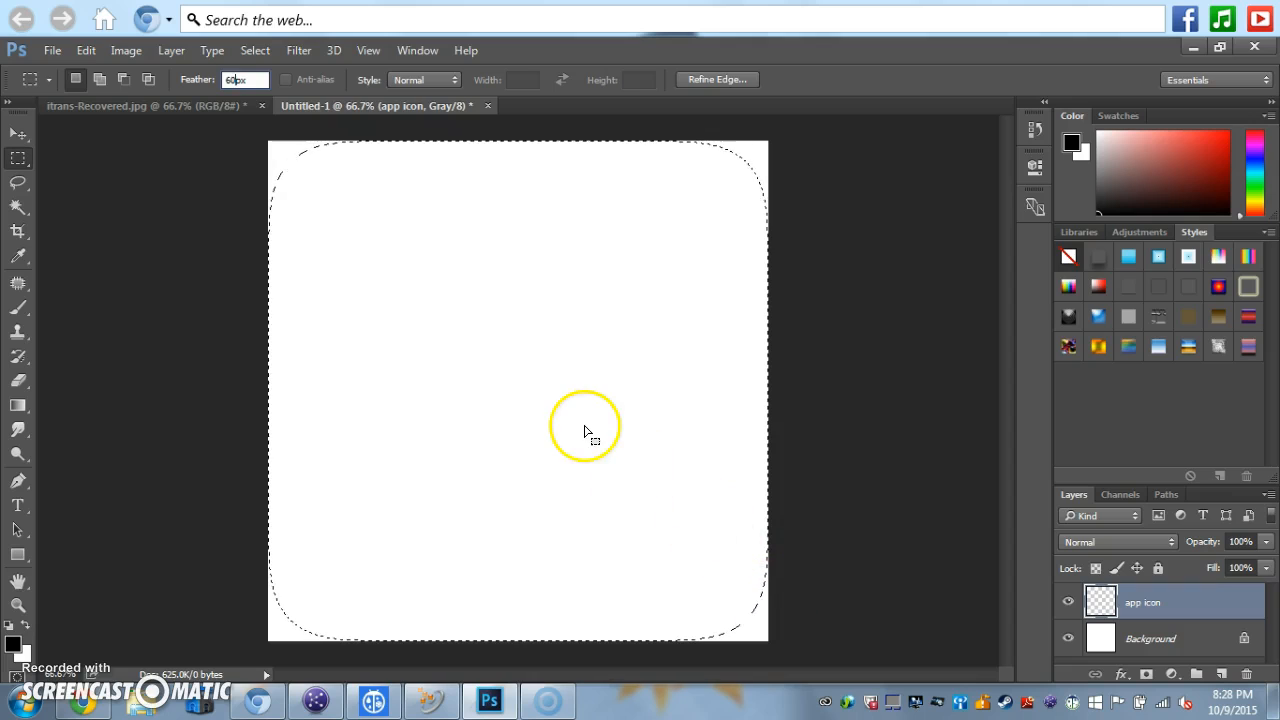
click(553, 411)
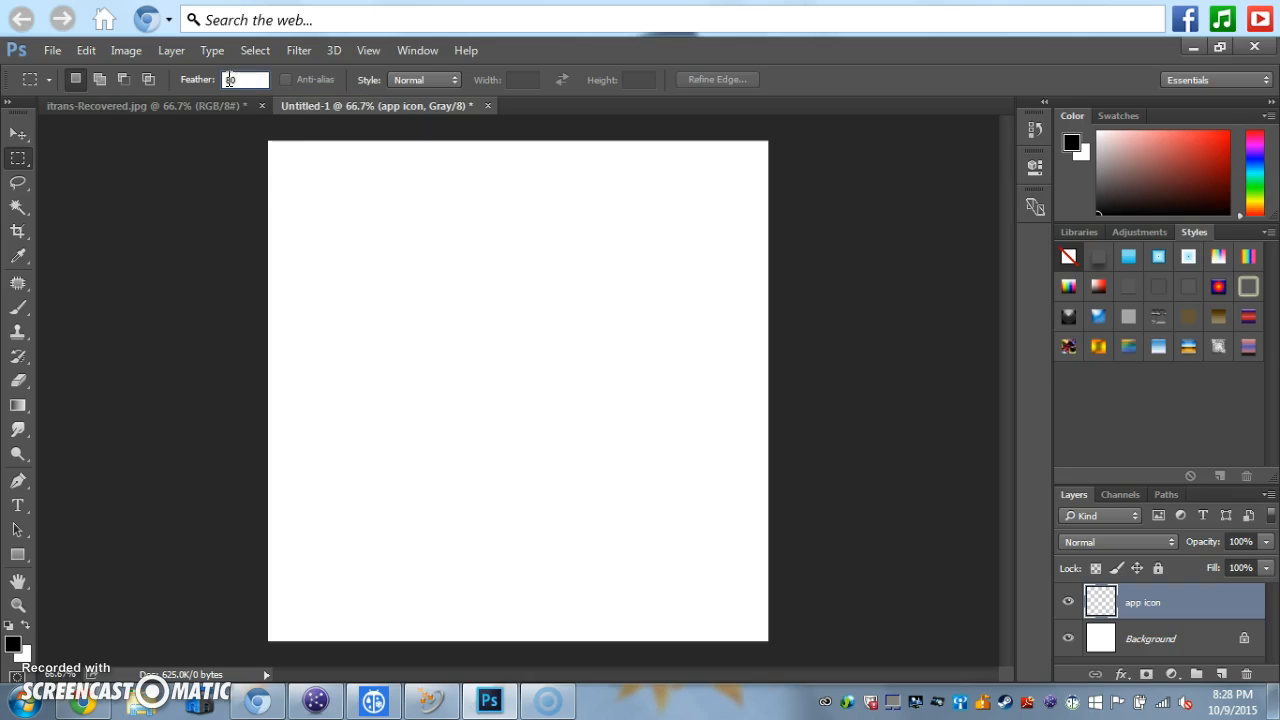
drag(260, 135, 834, 686)
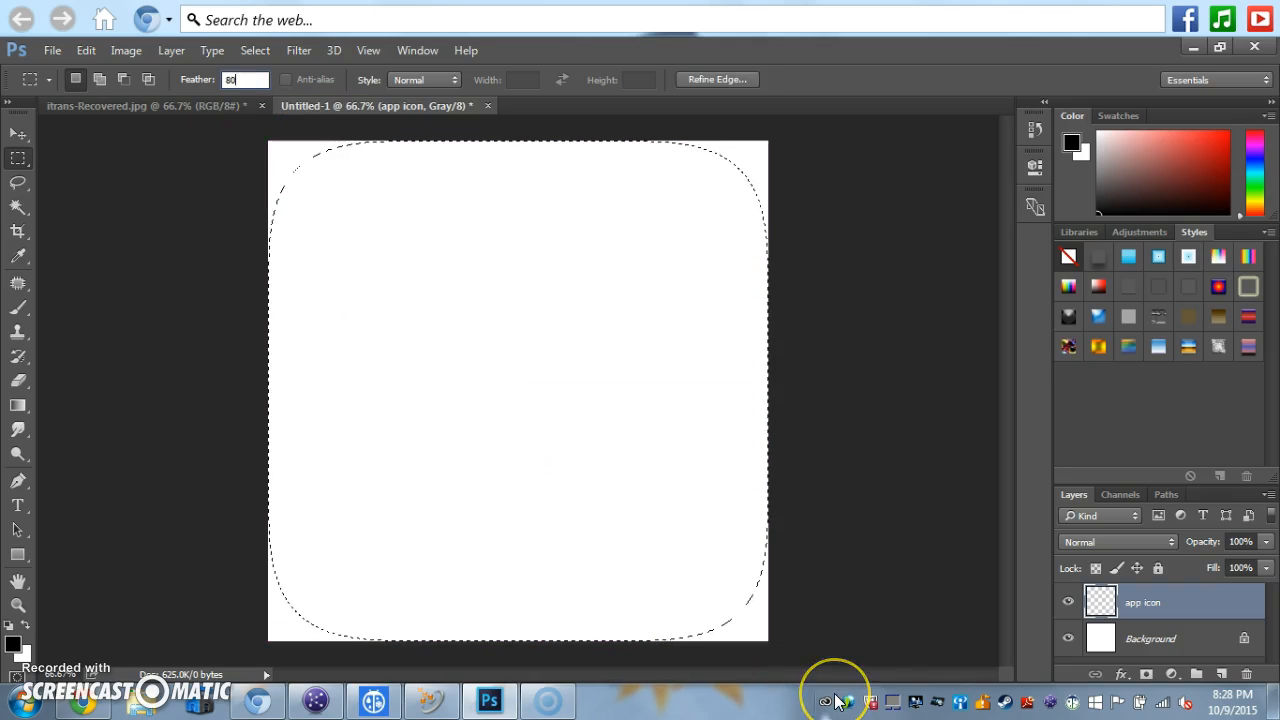
Try a rectangular selection over the whole canvas with the feather set to 120 px.
click(243, 80)
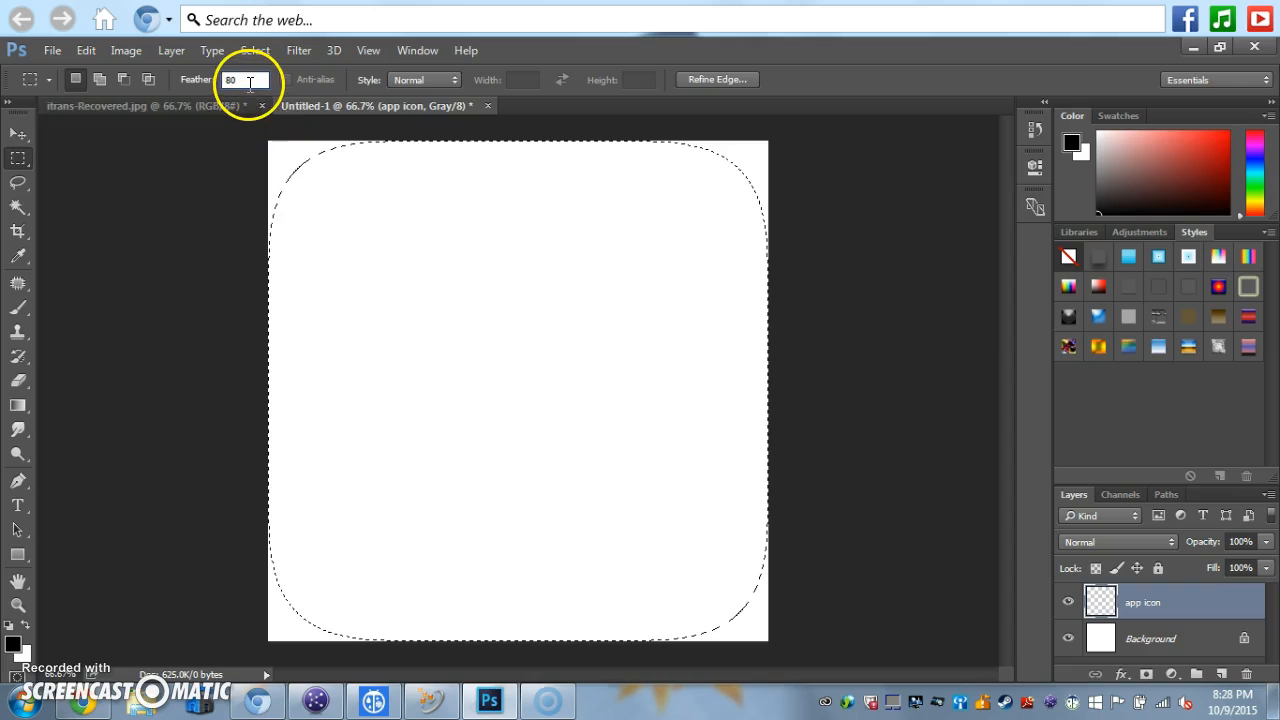
drag(244, 81, 232, 75)
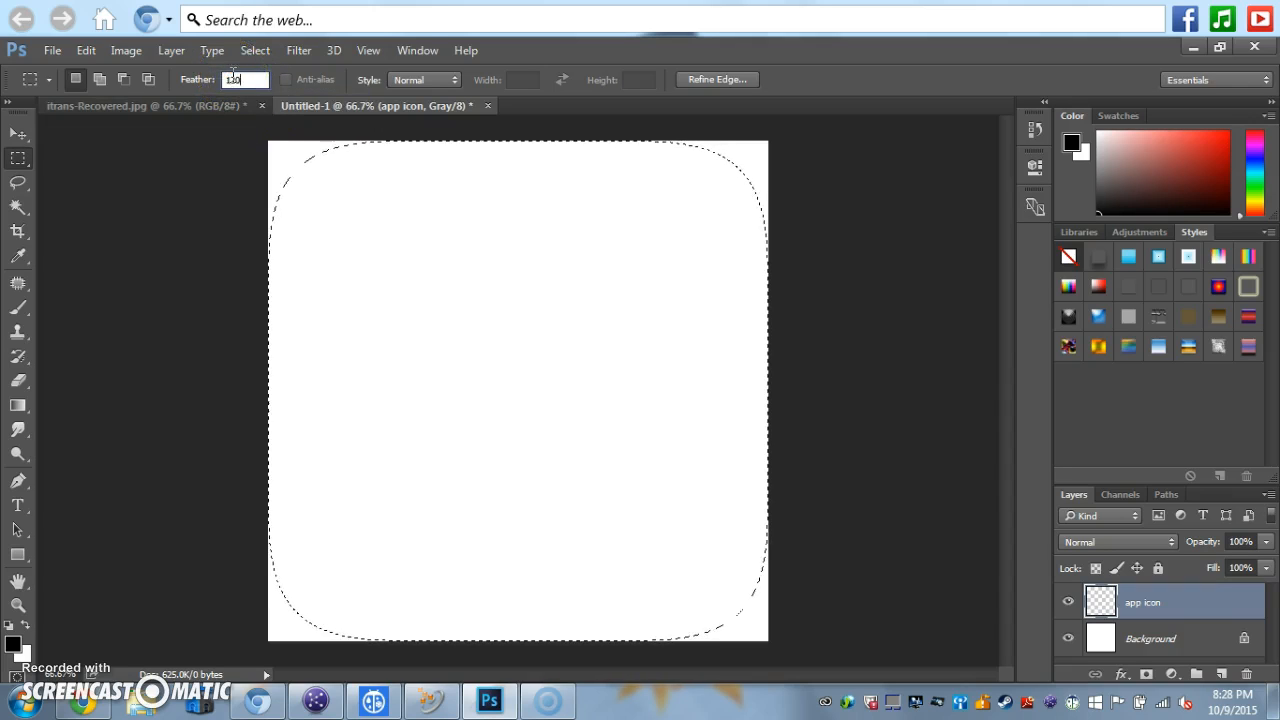
click(313, 196)
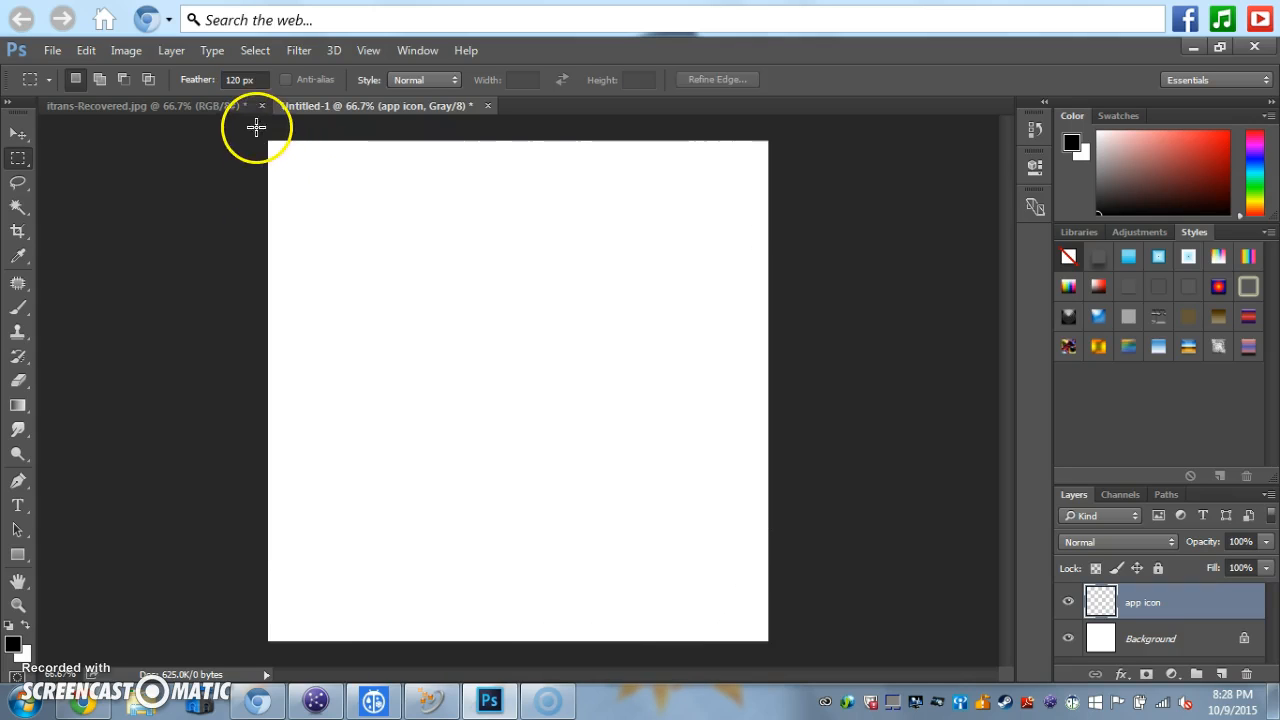
drag(388, 254, 943, 688)
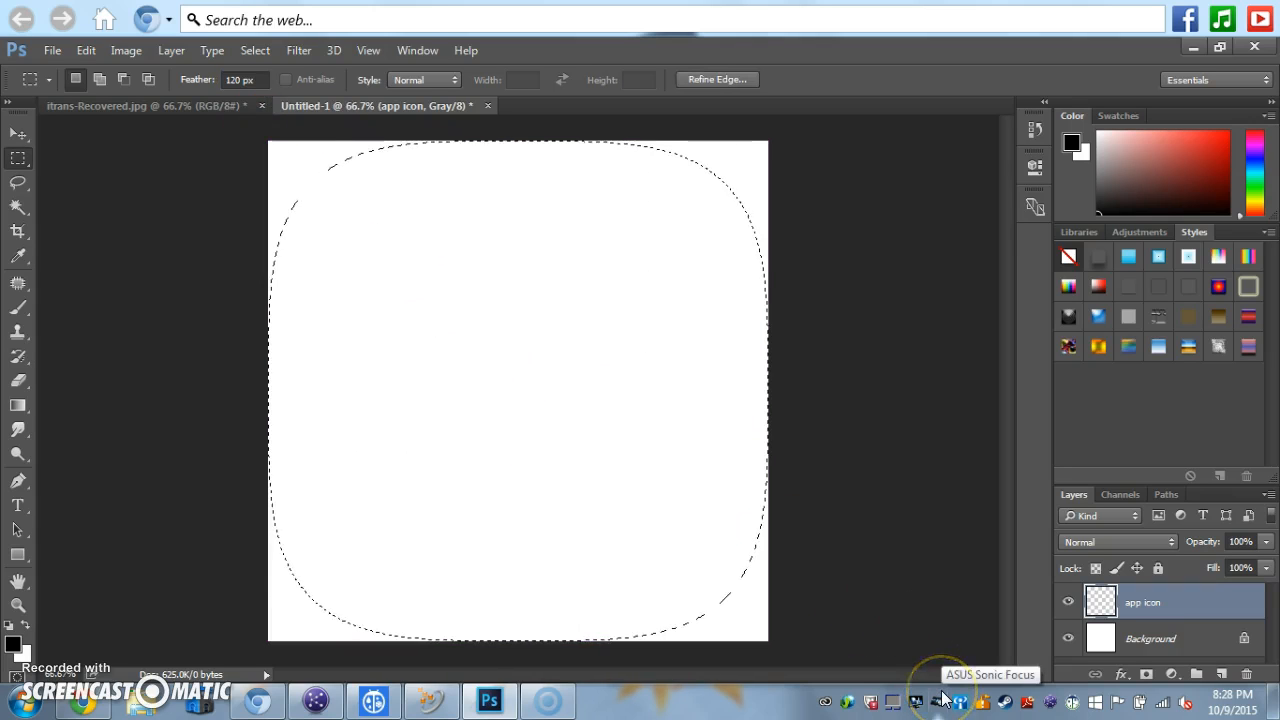
Select the whole canvas with the Rectangular Marquee feathered by 100 px to get rounded corners.
double_click(239, 79)
text(10)
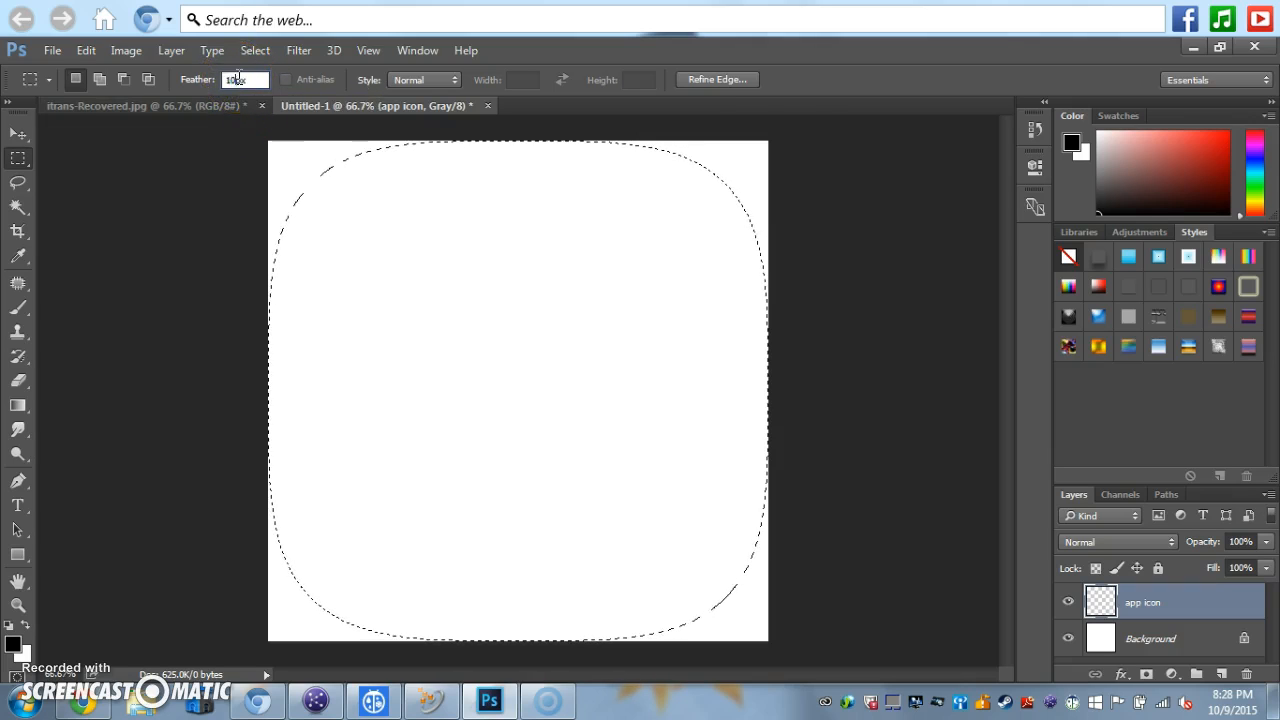
text(0)
drag(272, 144, 903, 680)
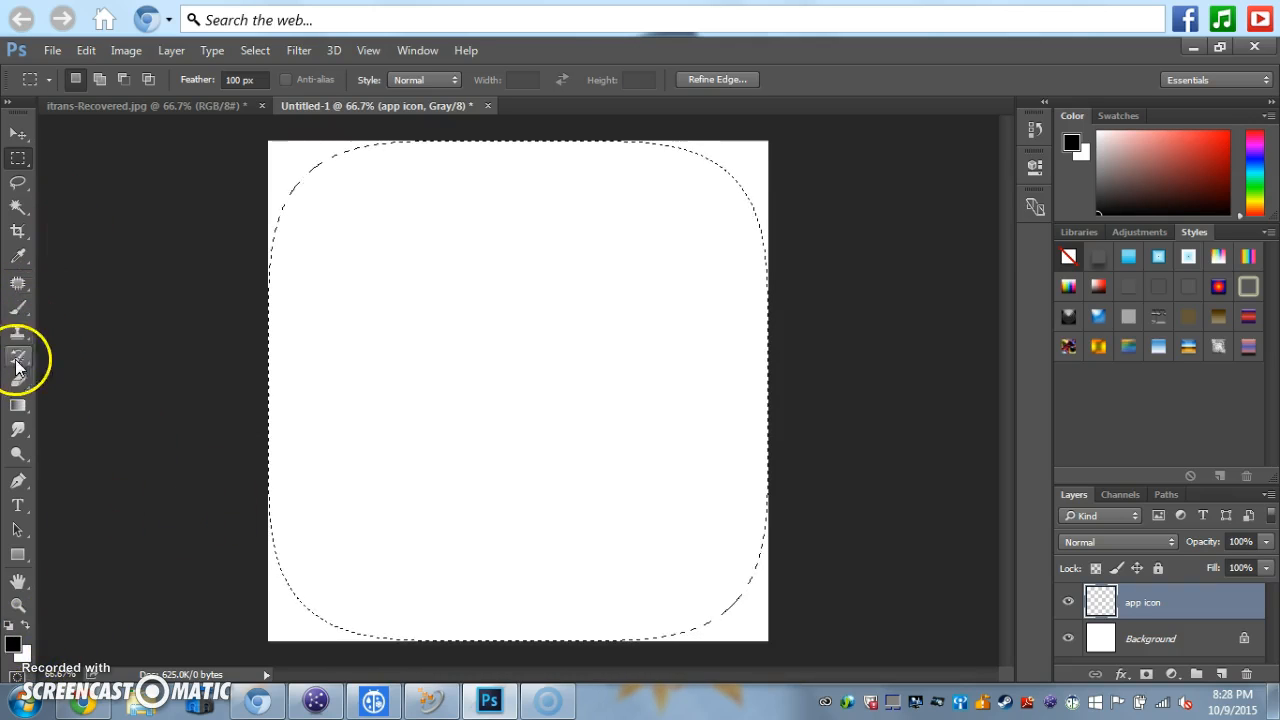
click(18, 307)
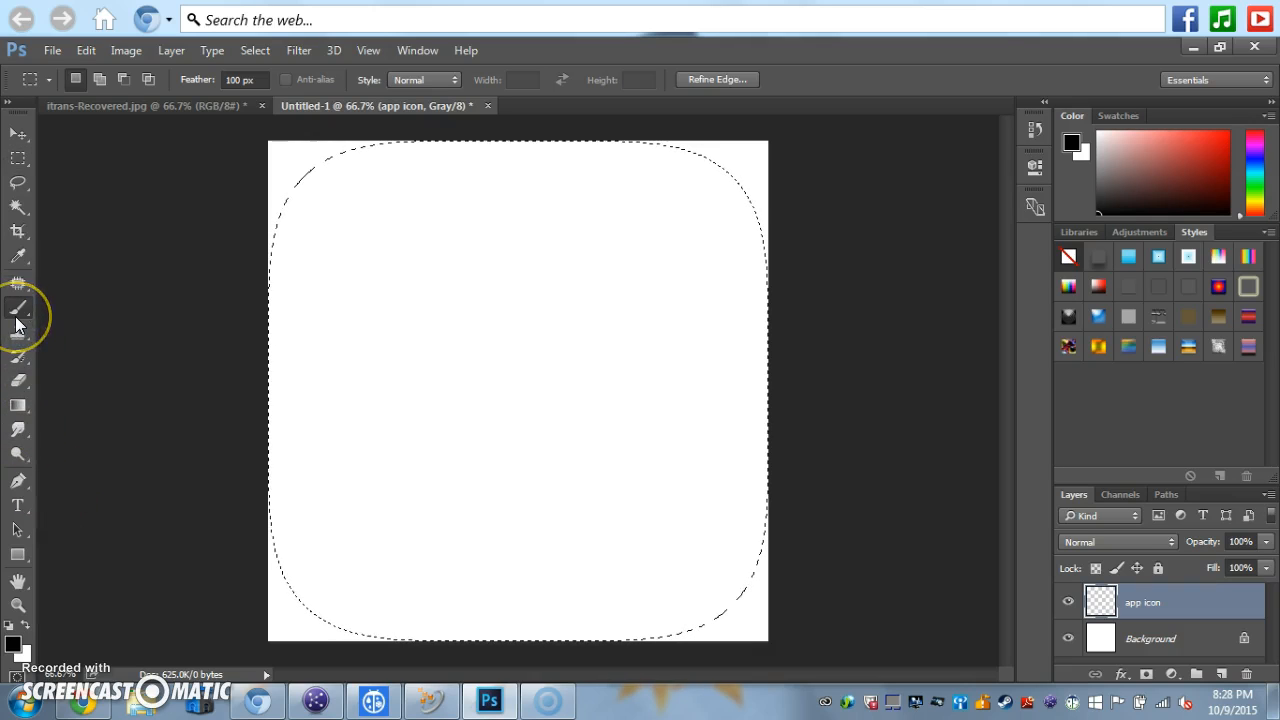
click(19, 454)
click(19, 455)
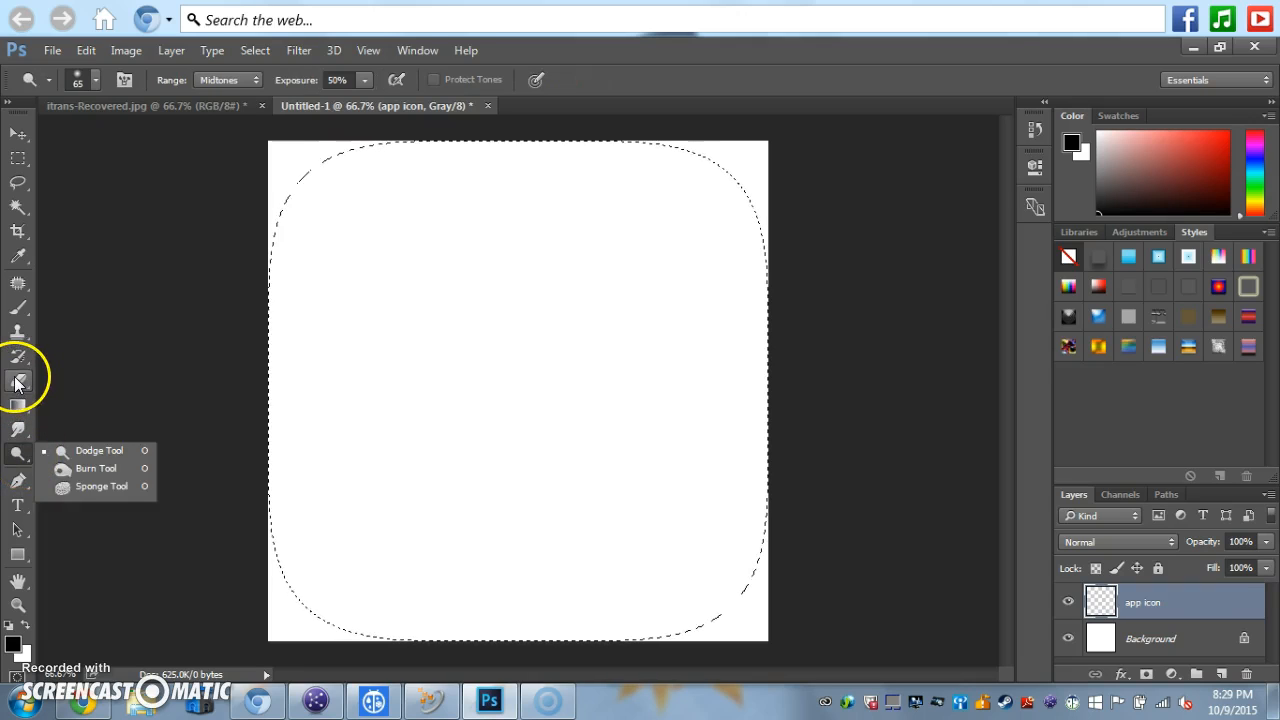
click(19, 284)
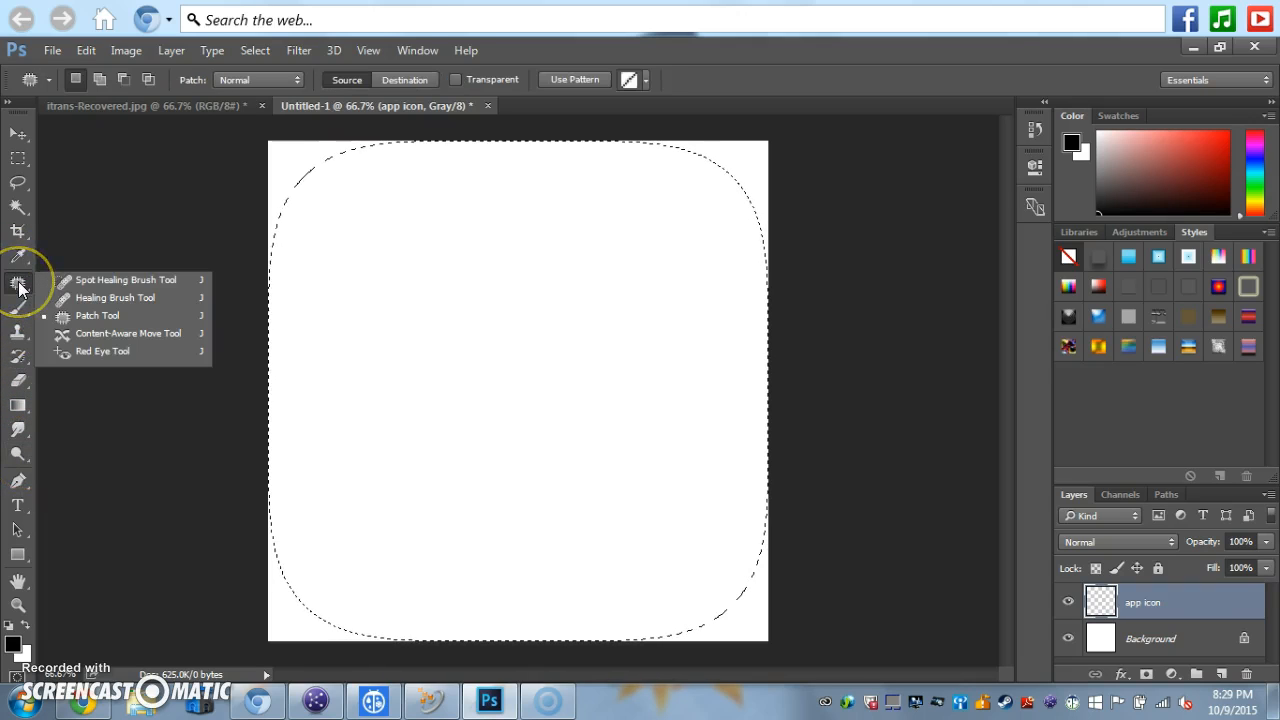
click(16, 258)
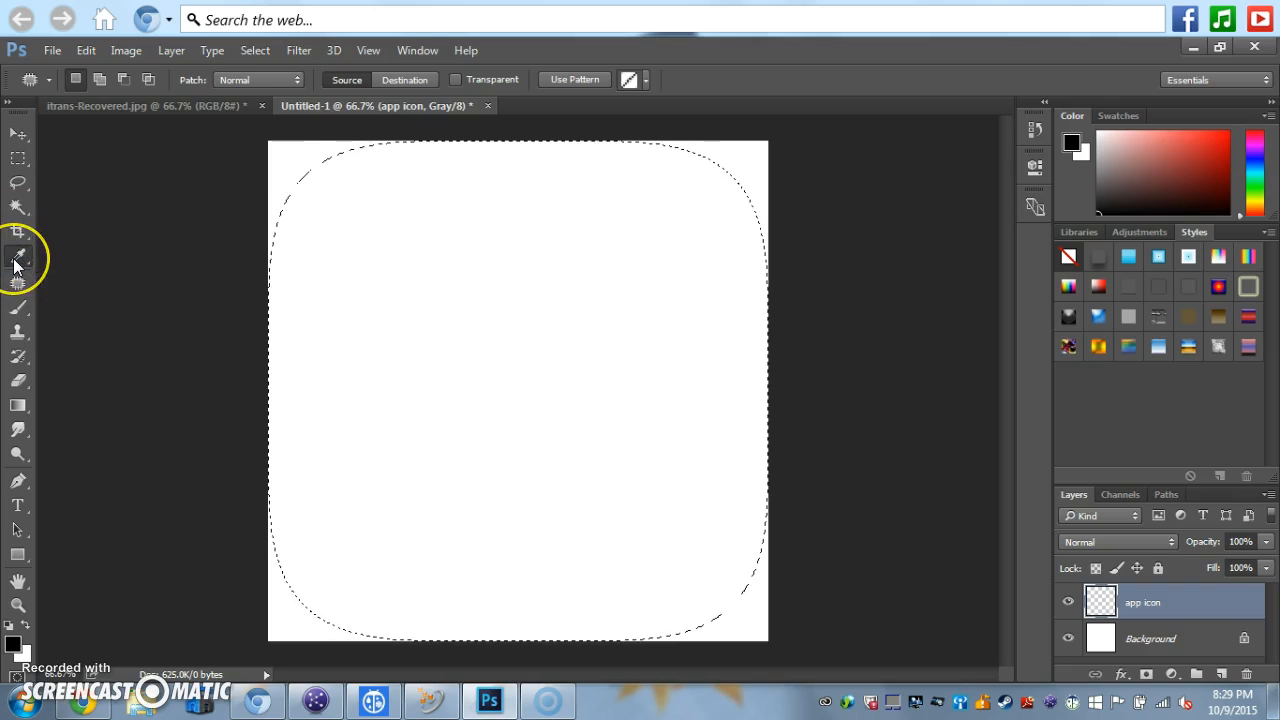
click(16, 210)
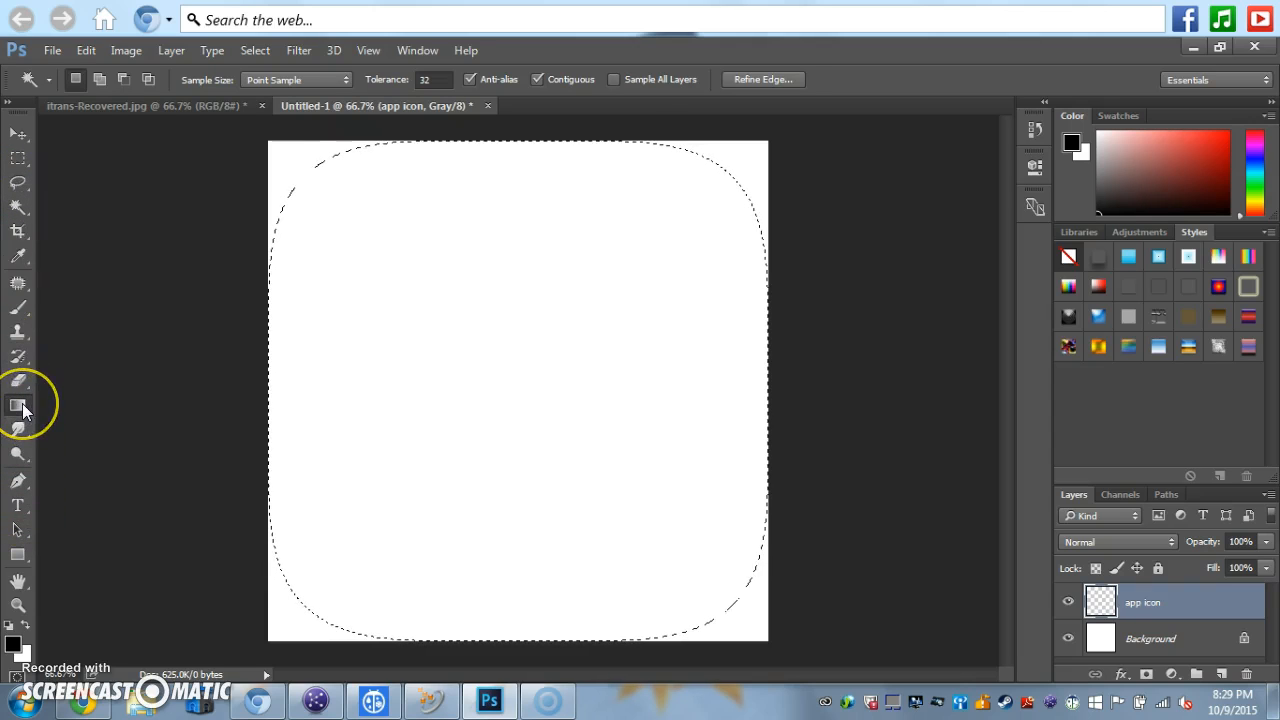
Fill the rounded selection on the app icon layer with the black foreground colour using the Paint Bucket.
click(18, 404)
click(69, 421)
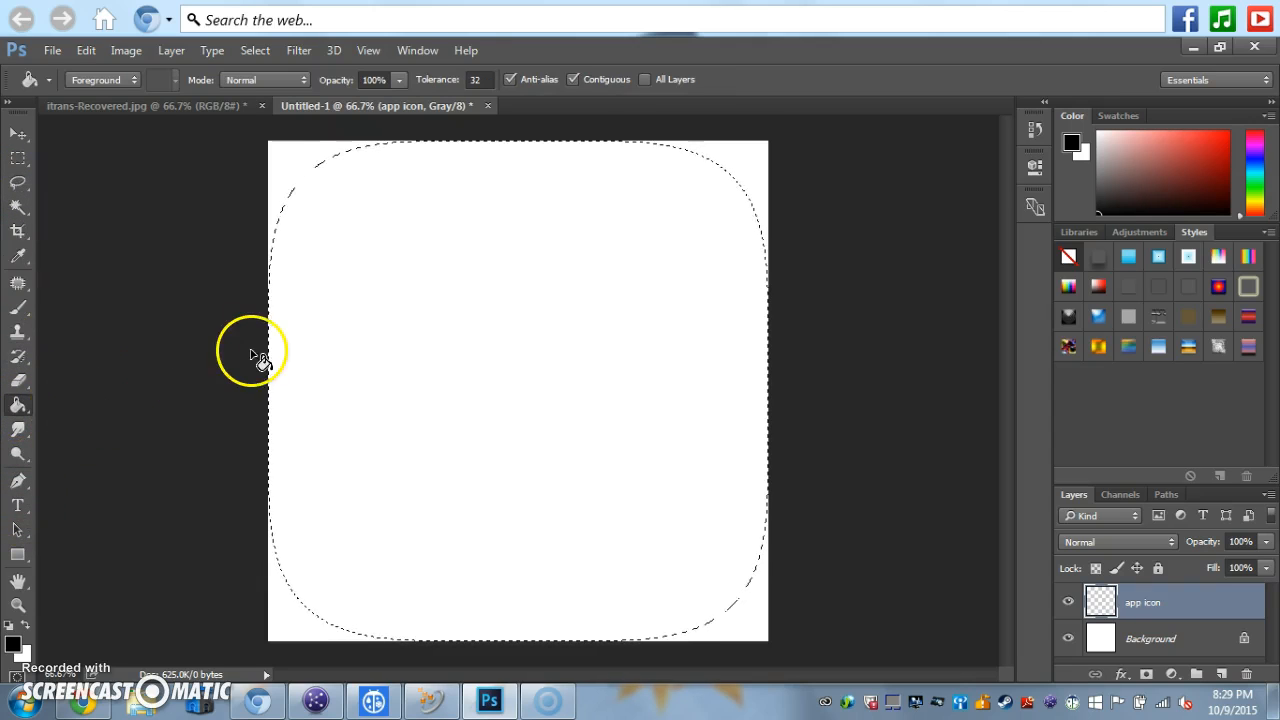
click(418, 398)
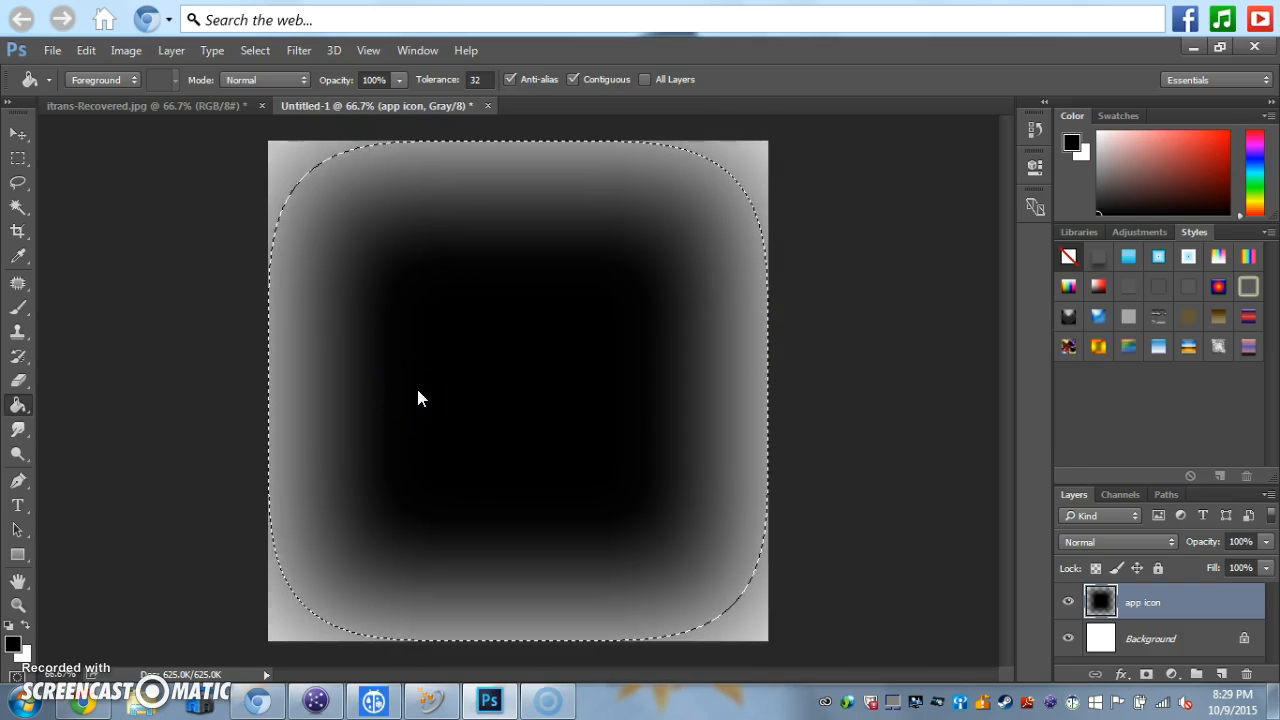
click(29, 643)
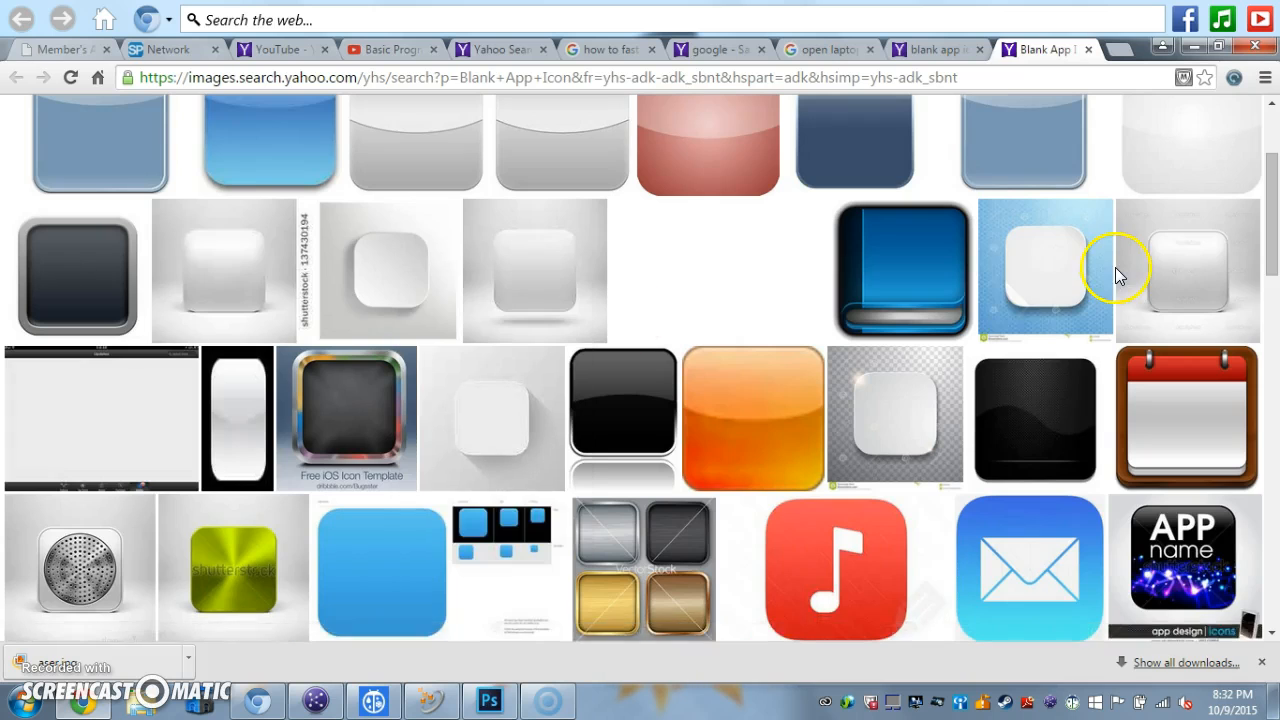
Browse the Yahoo image results for "Blank App Icon" in the web browser to find a suitable template.
scroll(960, 375, up, 2)
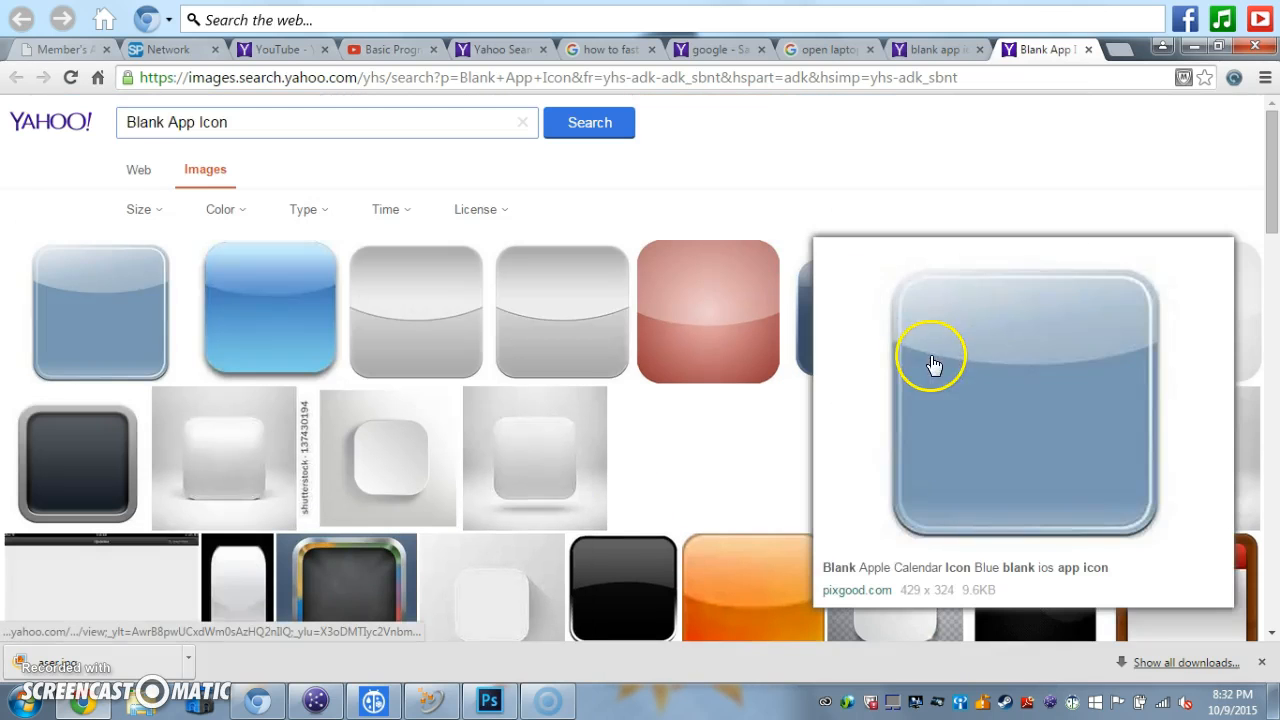
scroll(729, 409, down, 1)
scroll(731, 406, down, 2)
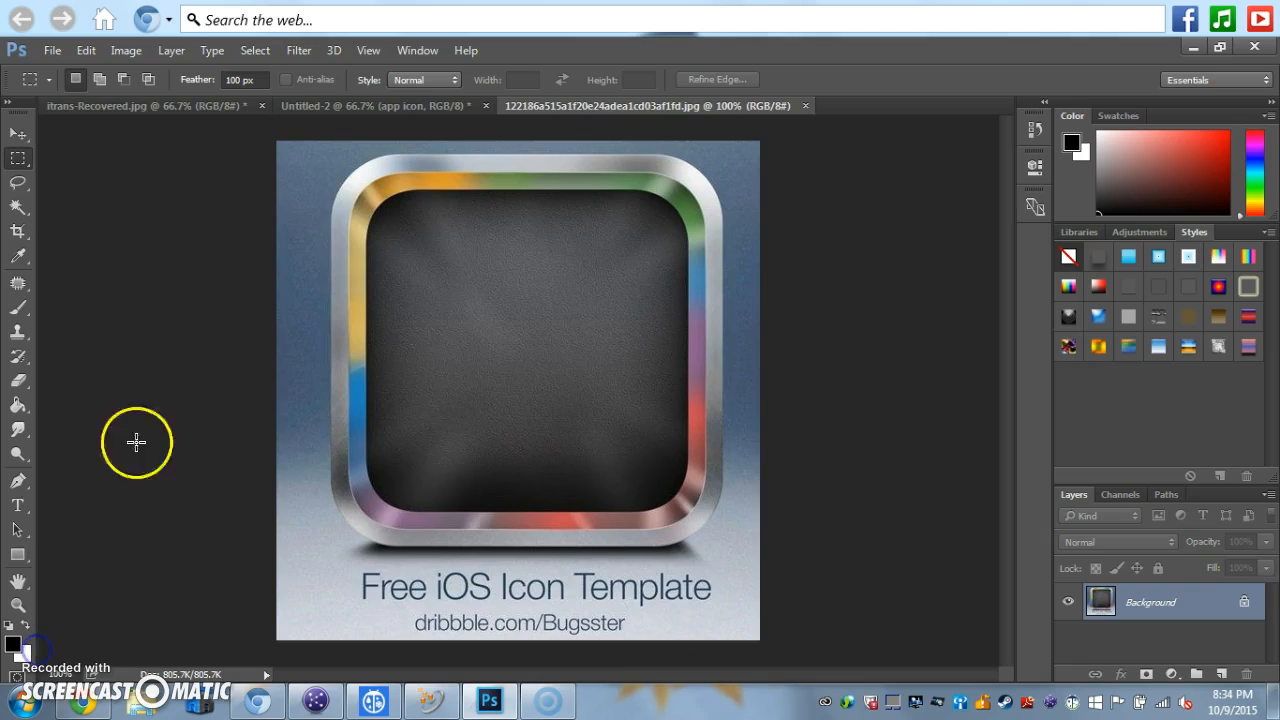
View the blank Untitled-2 document, and return to the opened Free iOS Icon Template image.
click(389, 104)
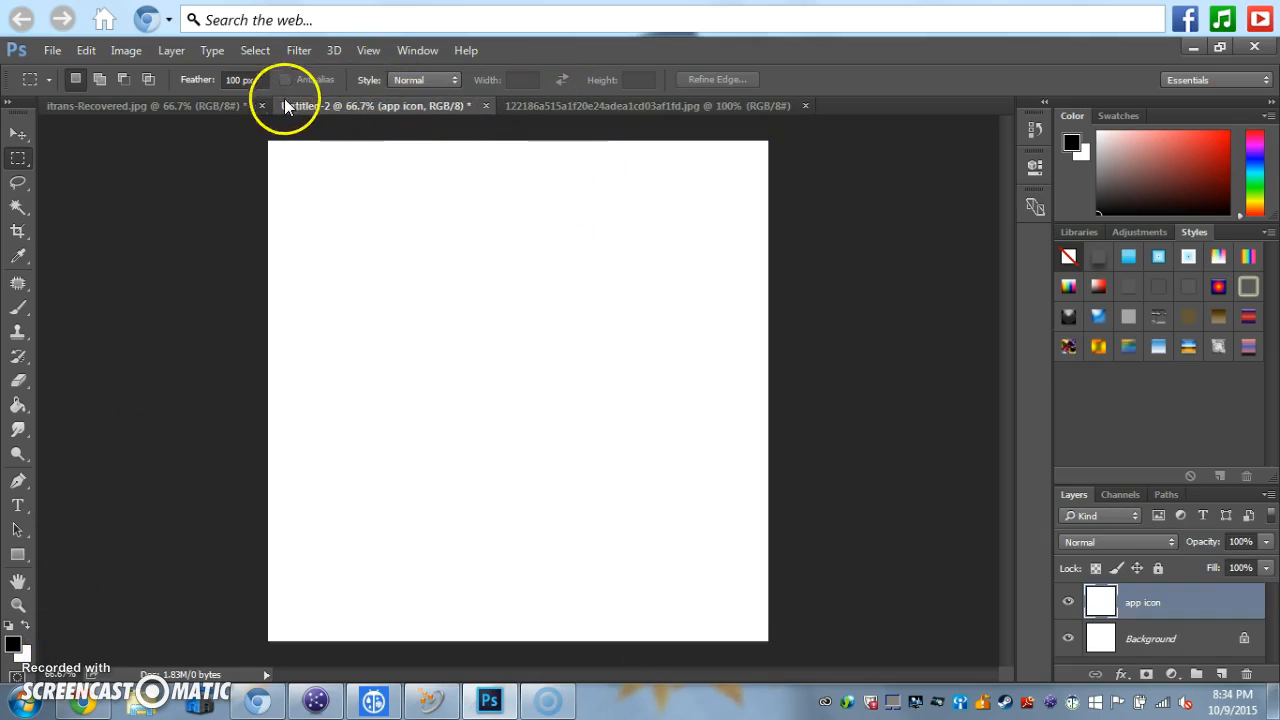
click(529, 104)
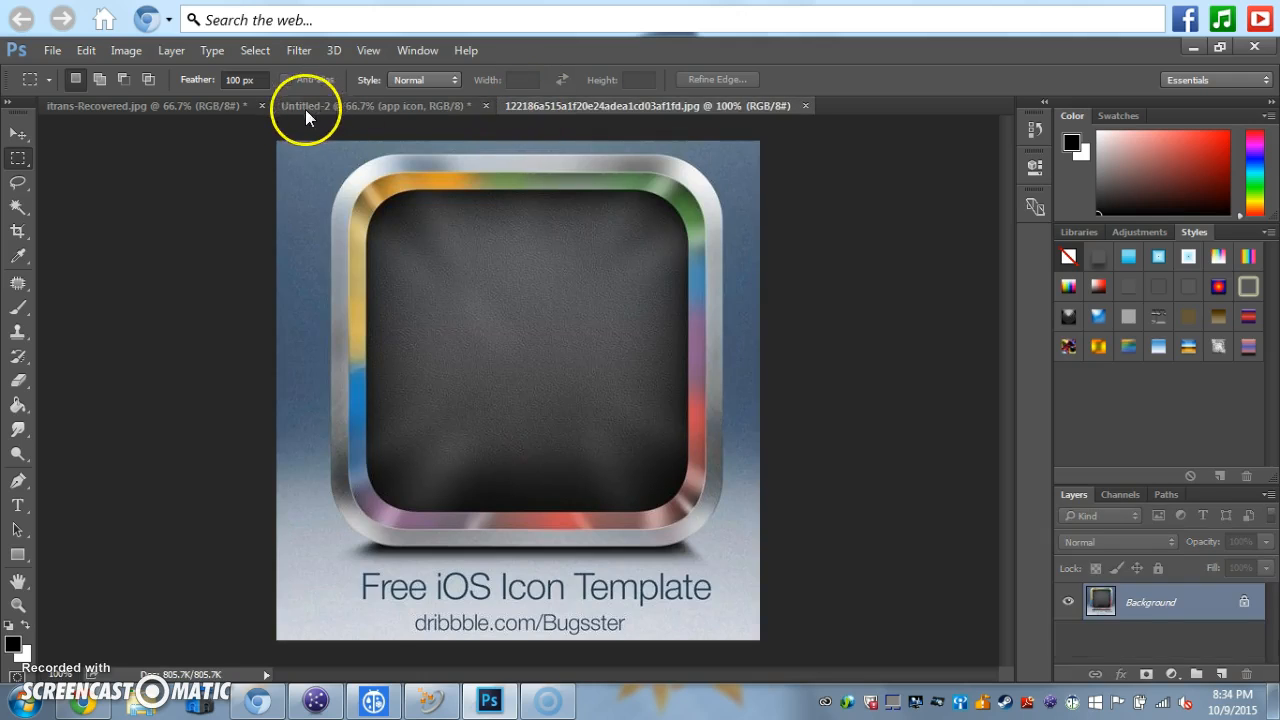
Close itrans-Recovered.jpg without saving, check the blank Untitled-2 document, and return to the iOS icon template image.
click(259, 106)
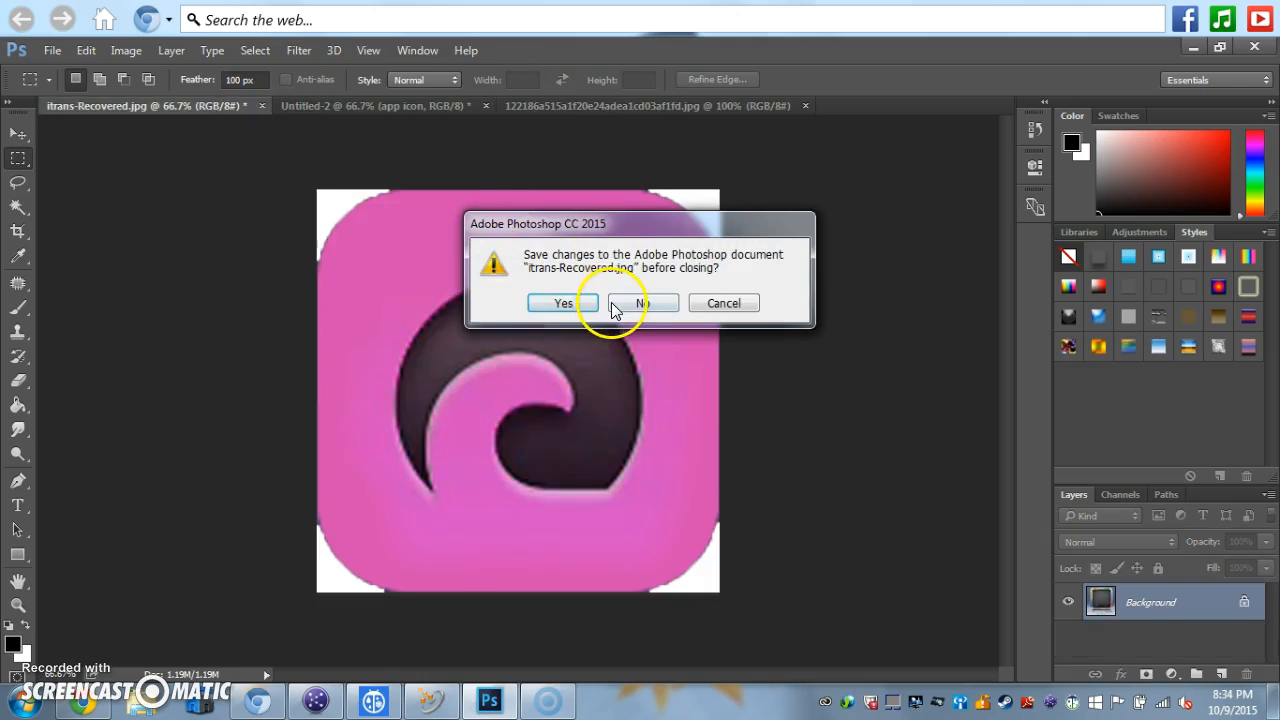
click(615, 303)
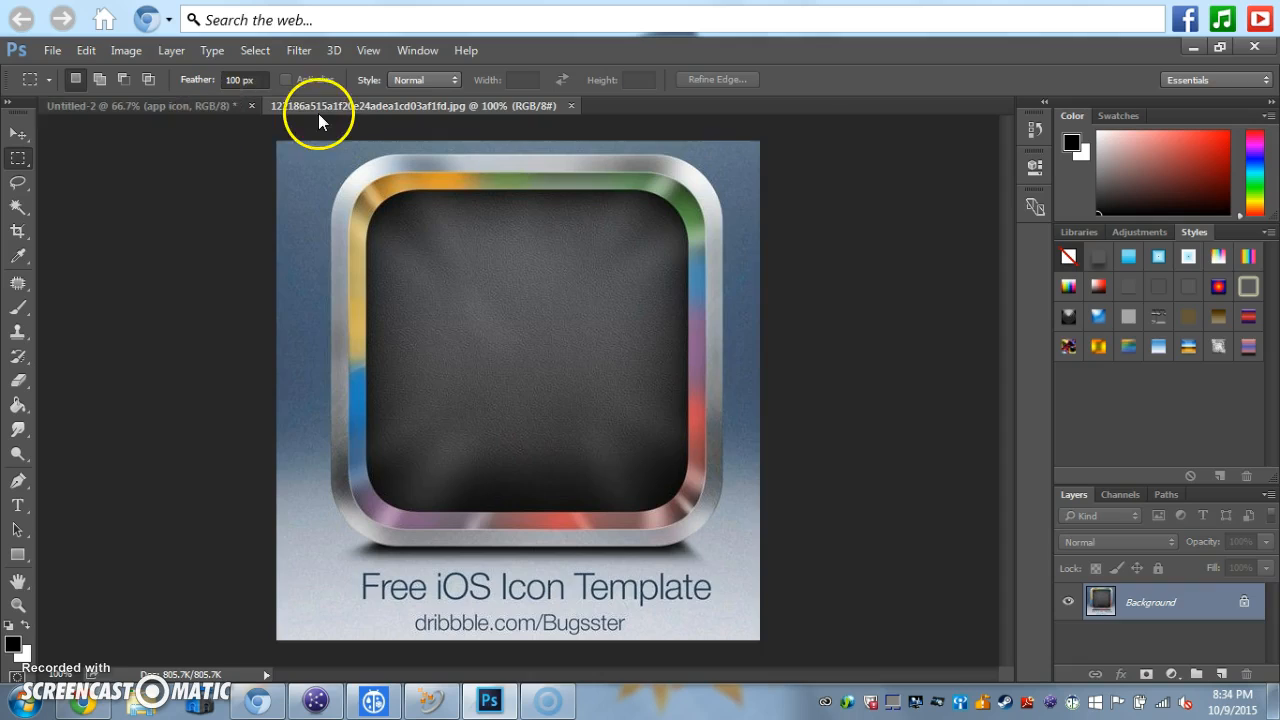
click(204, 99)
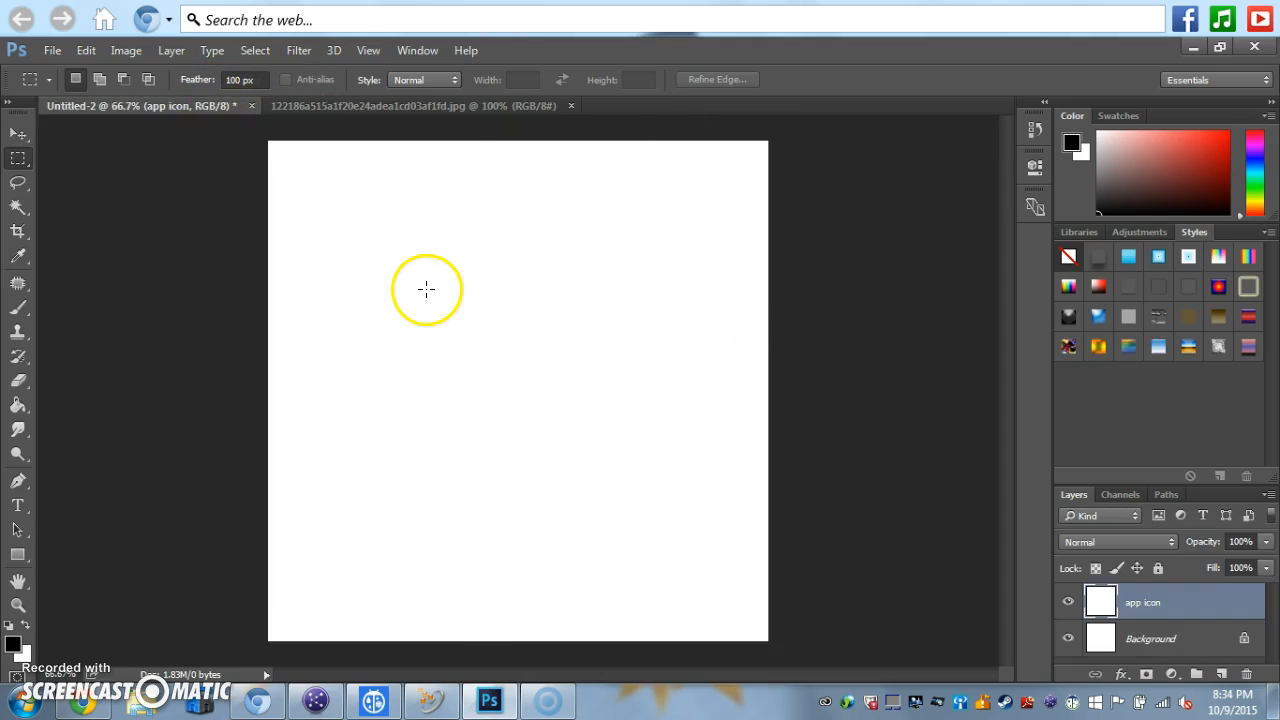
click(456, 113)
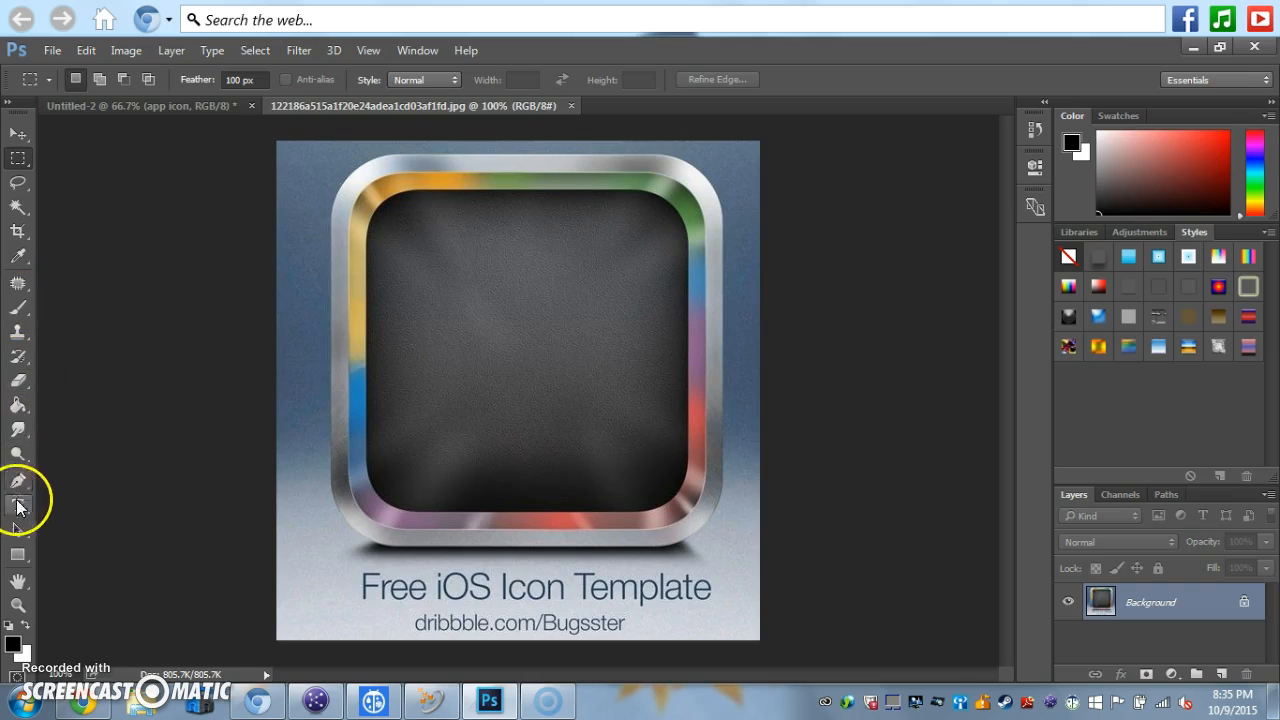
Crop the template image tightly around the outer edges of the metallic icon frame, cutting off the caption text.
click(18, 231)
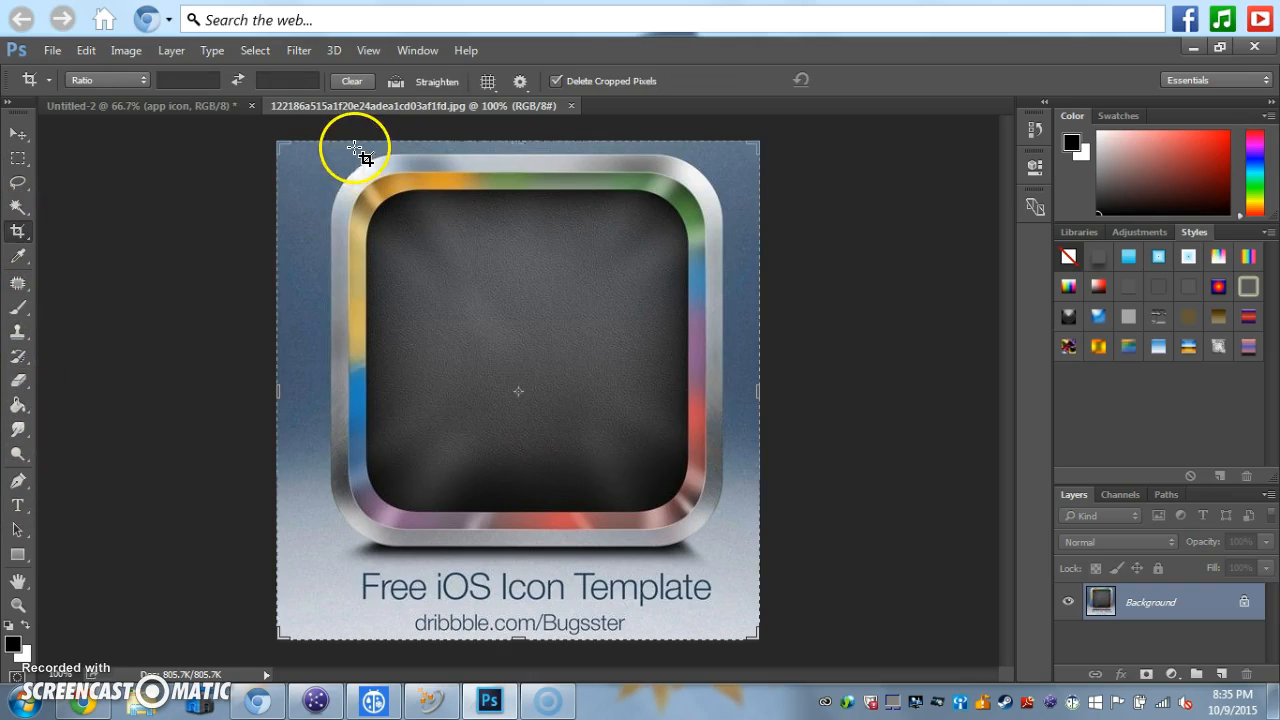
drag(324, 152, 734, 551)
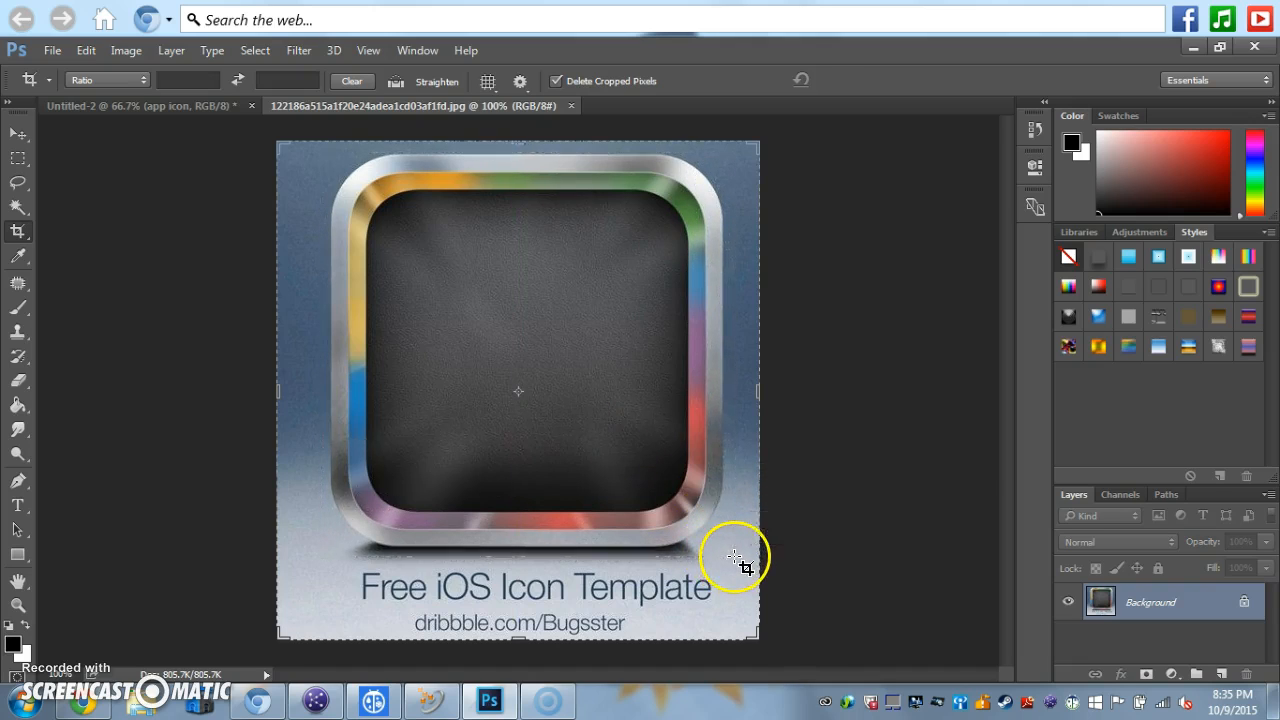
drag(720, 390, 714, 396)
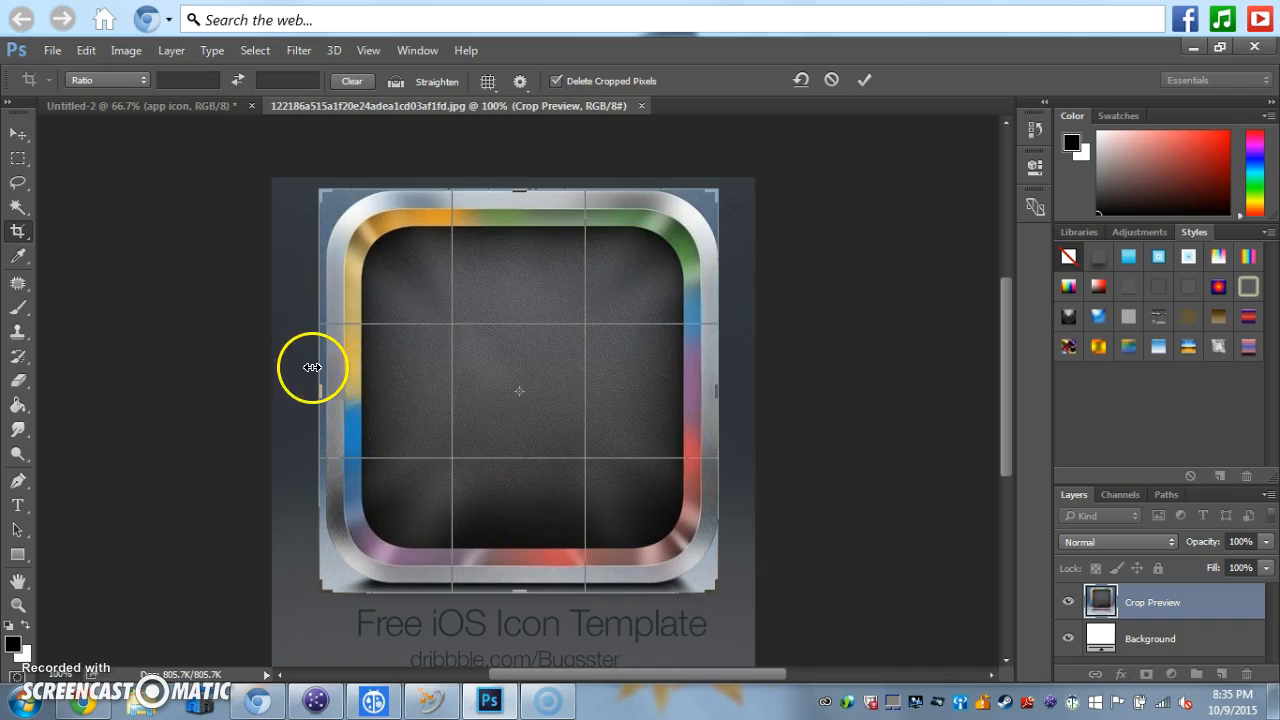
drag(320, 391, 324, 391)
drag(515, 188, 517, 192)
drag(518, 194, 528, 191)
drag(515, 586, 539, 585)
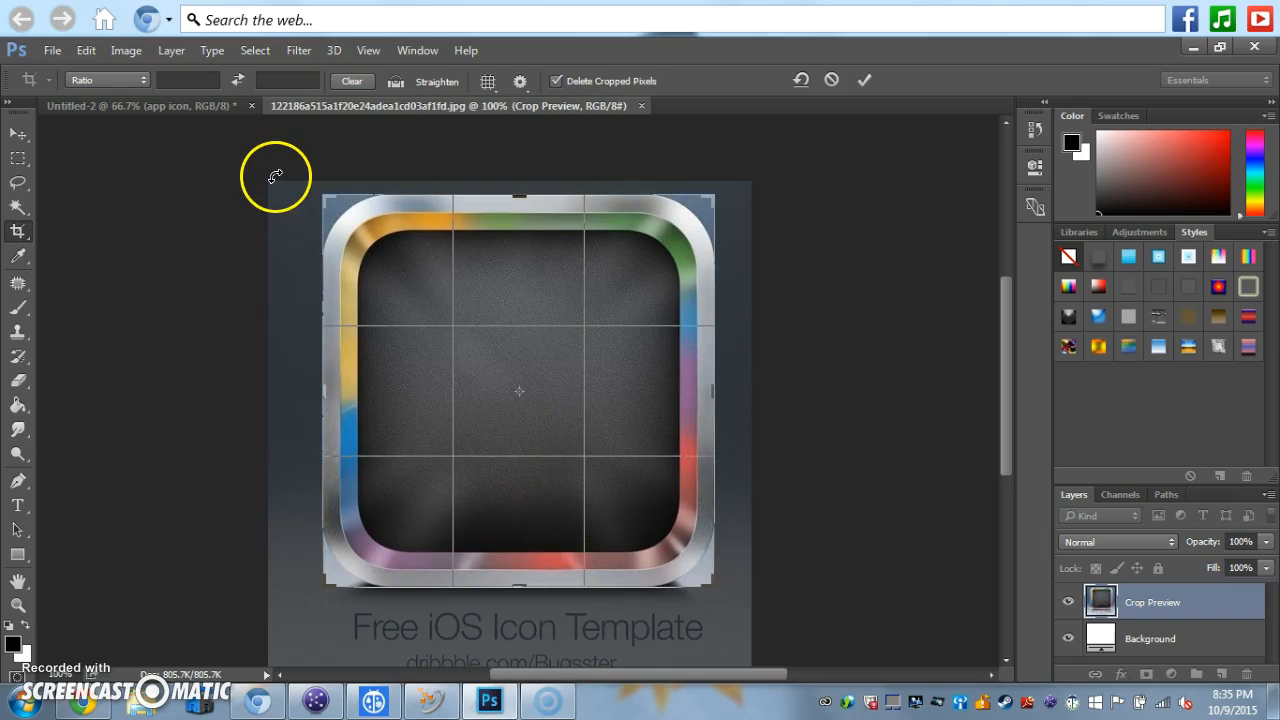
key(Return)
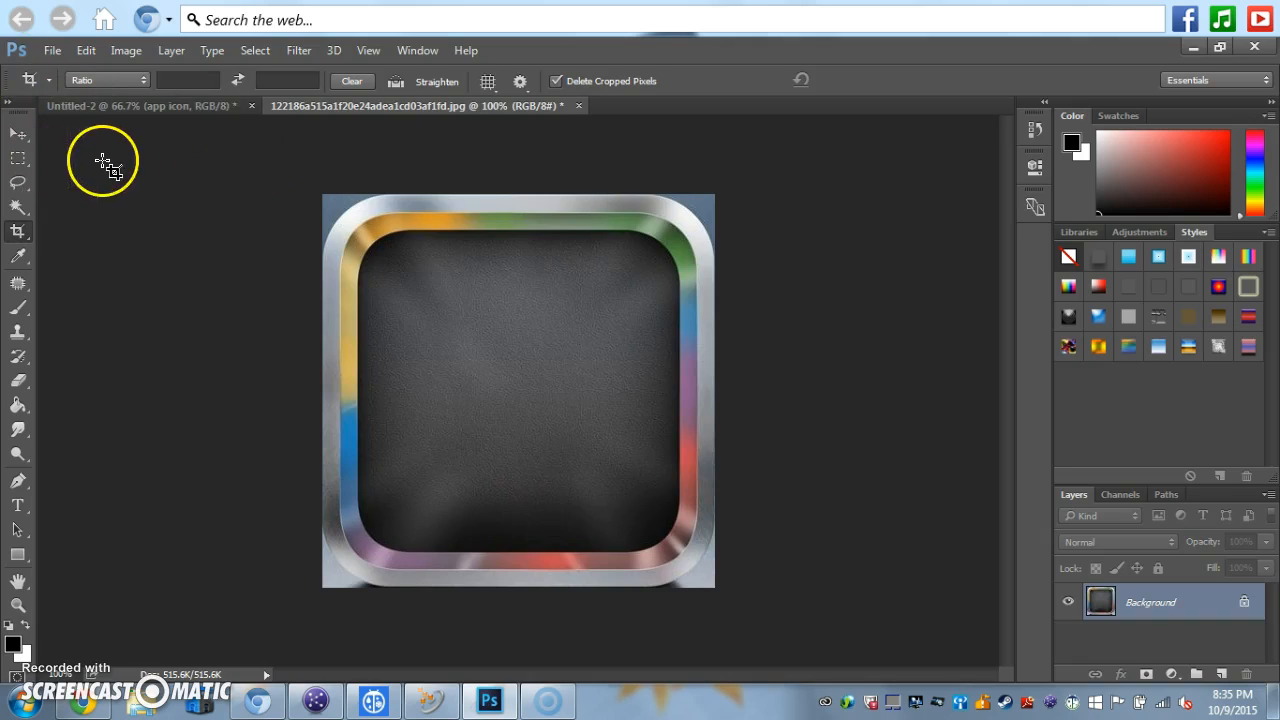
Select the blue background outside the icon's upper-left corner with the Quick Selection tool and fill it using Content-Aware at 100% opacity.
click(19, 183)
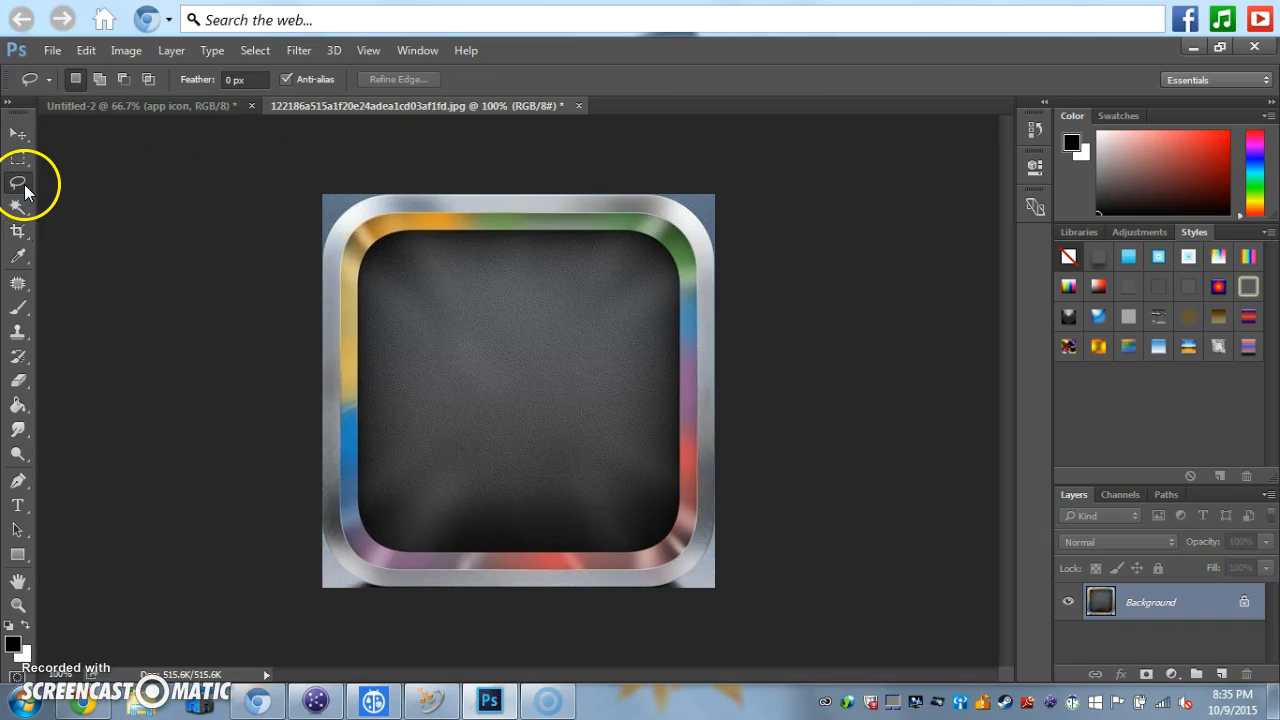
right_click(24, 192)
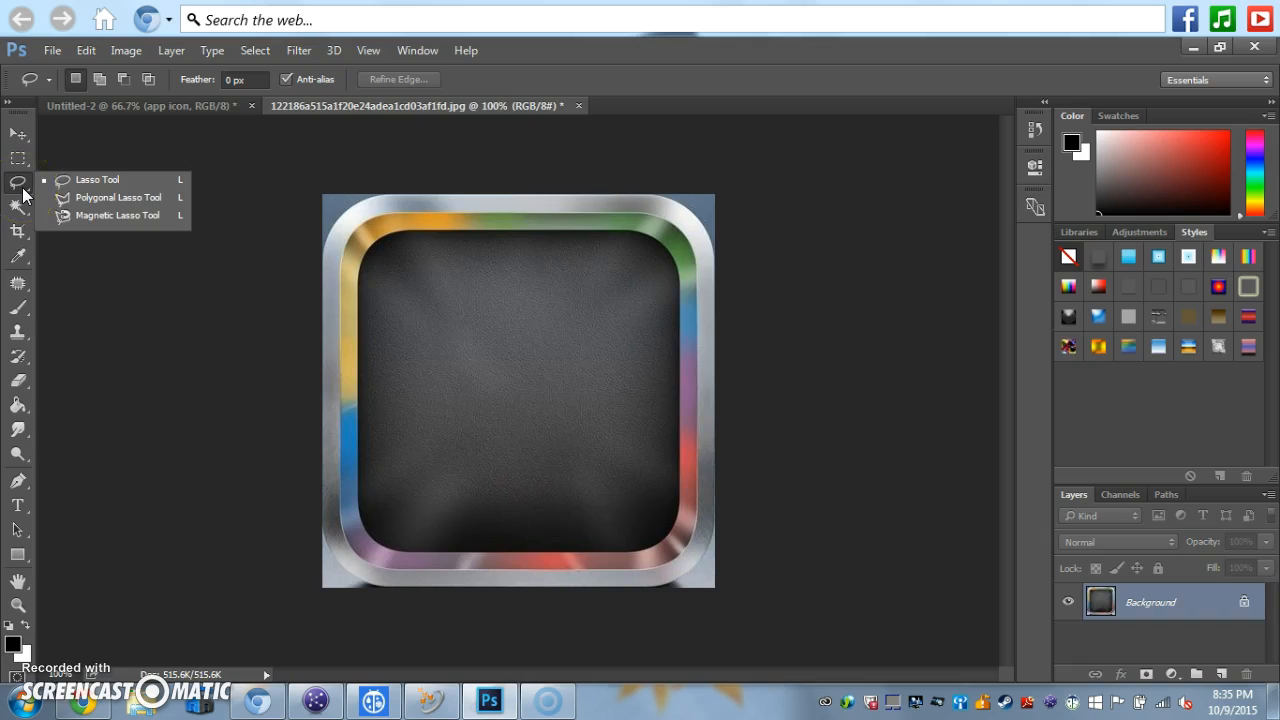
click(18, 207)
click(86, 200)
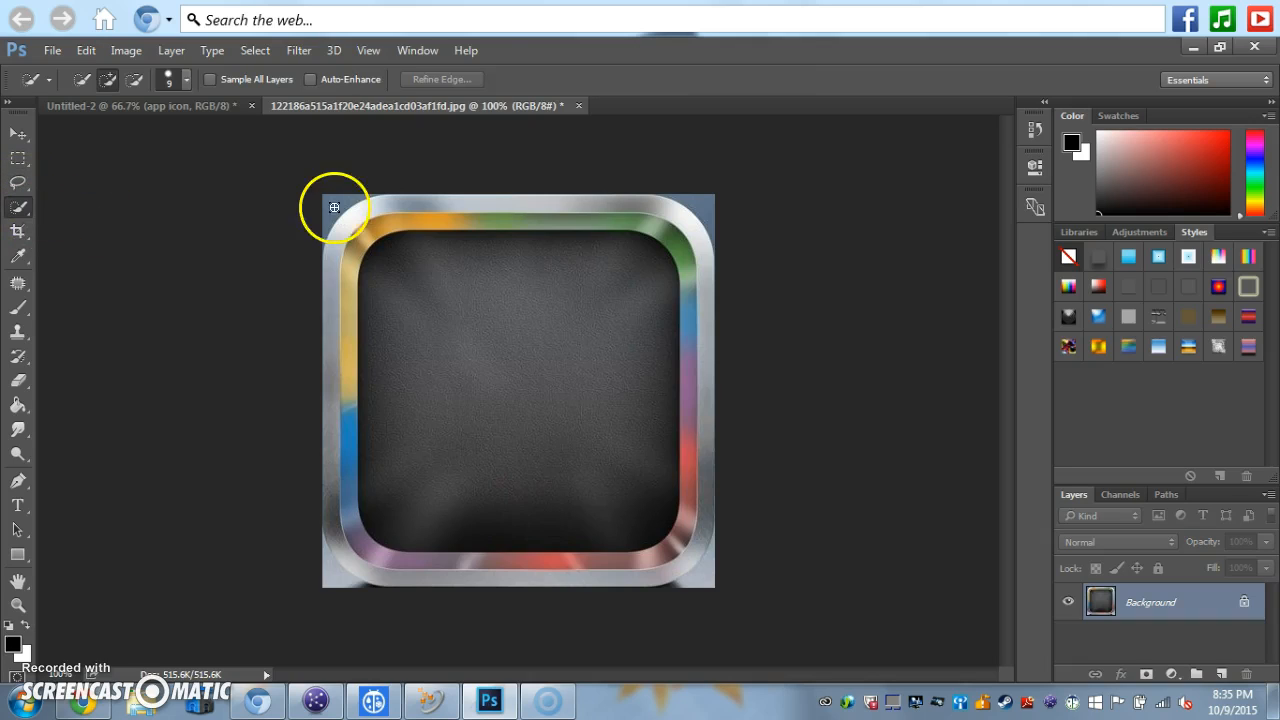
drag(326, 201, 333, 203)
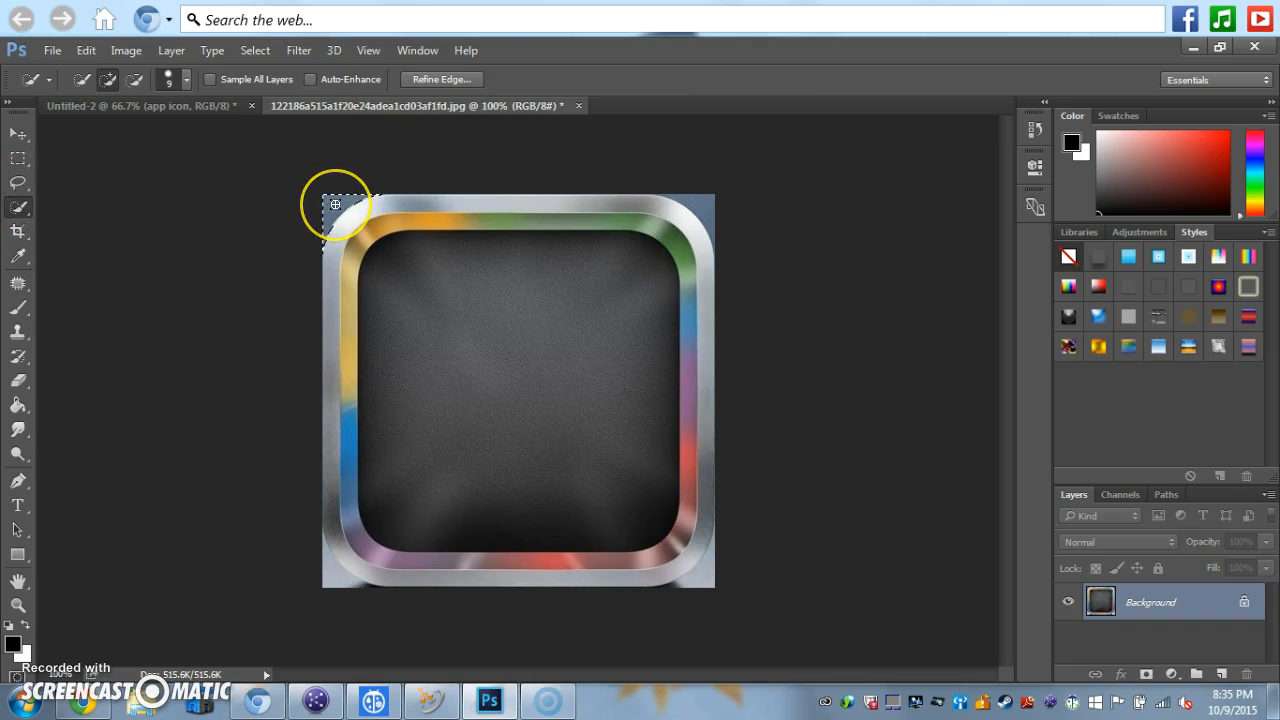
key(Delete)
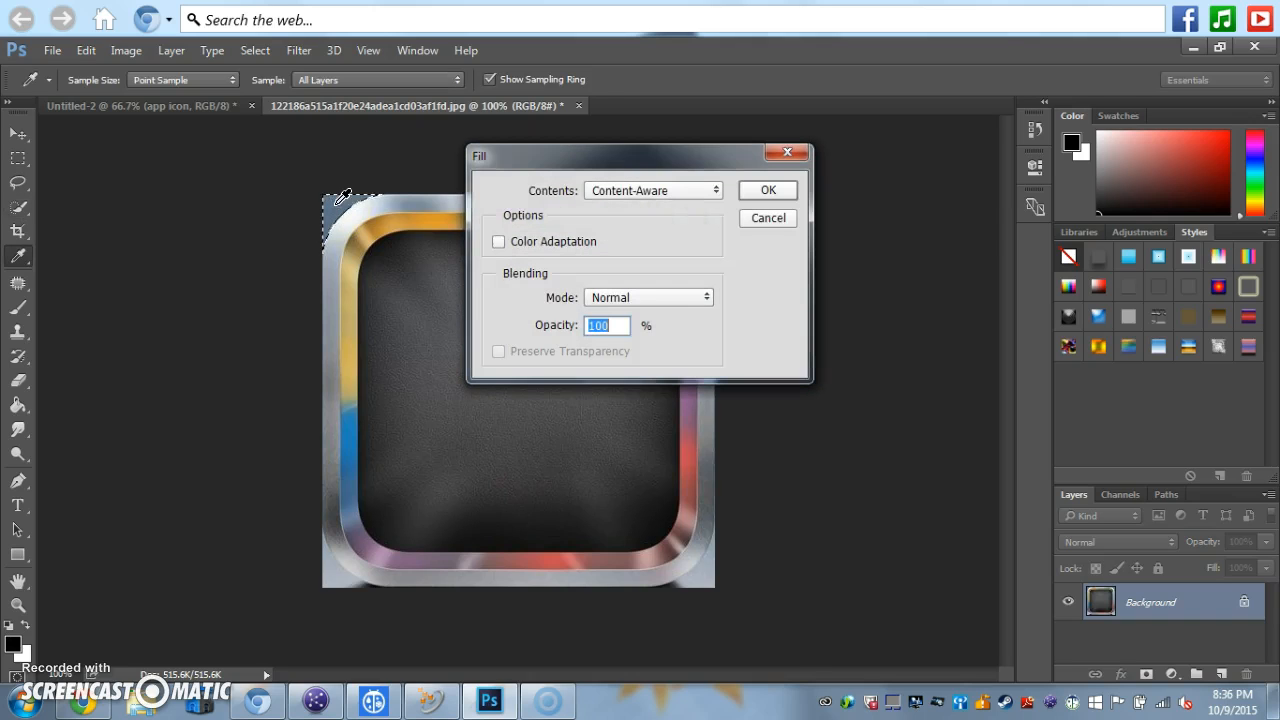
click(776, 190)
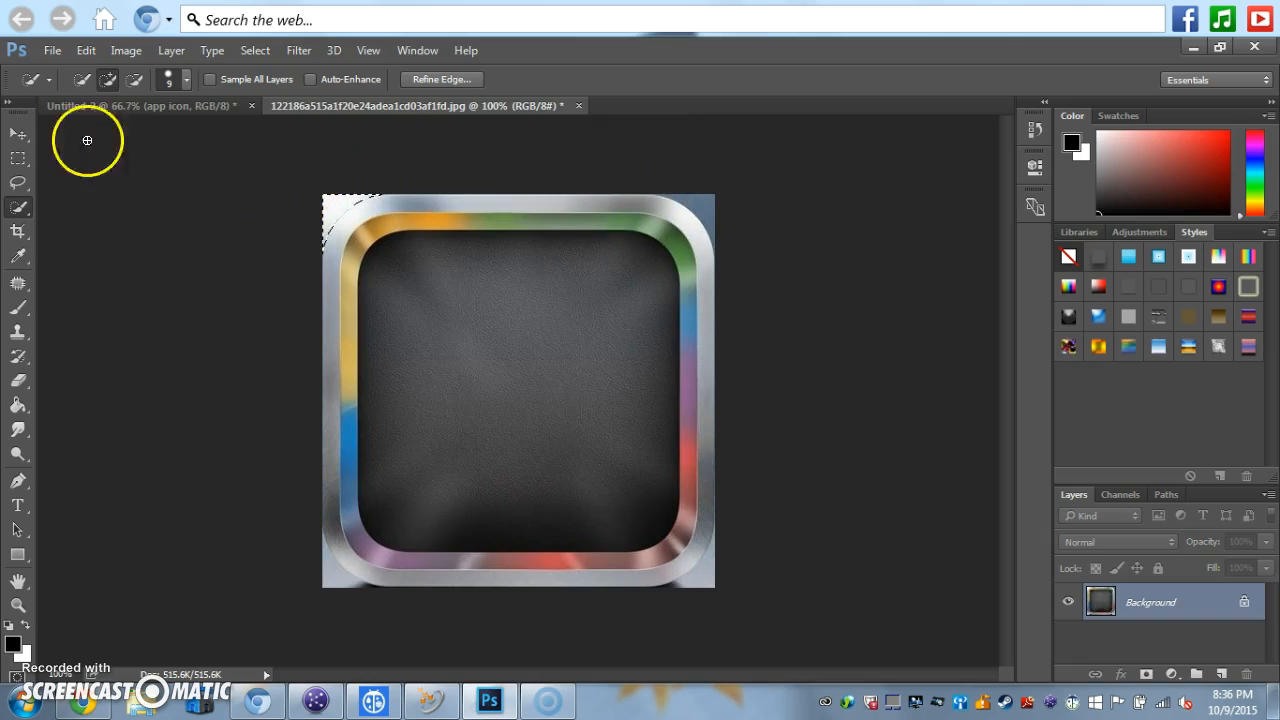
Set the Eraser to 20 px, clear the background in the icon's upper-left corner to white, and deselect.
click(20, 381)
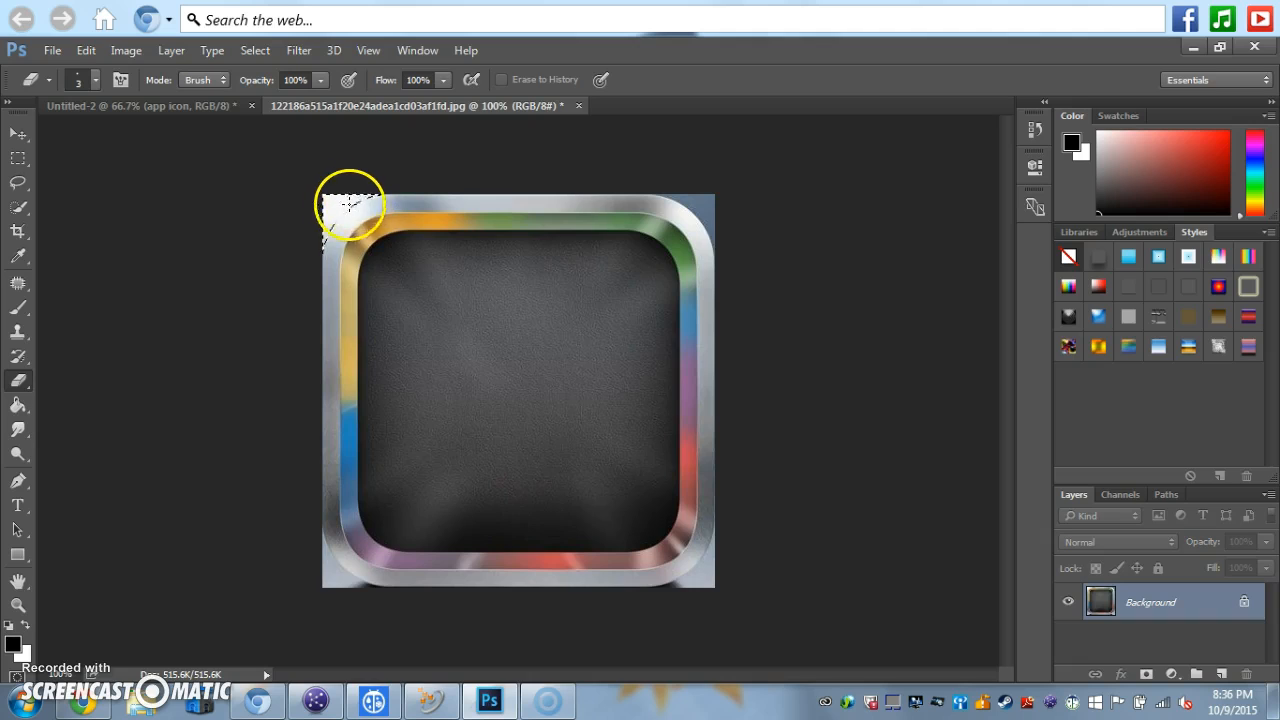
click(95, 80)
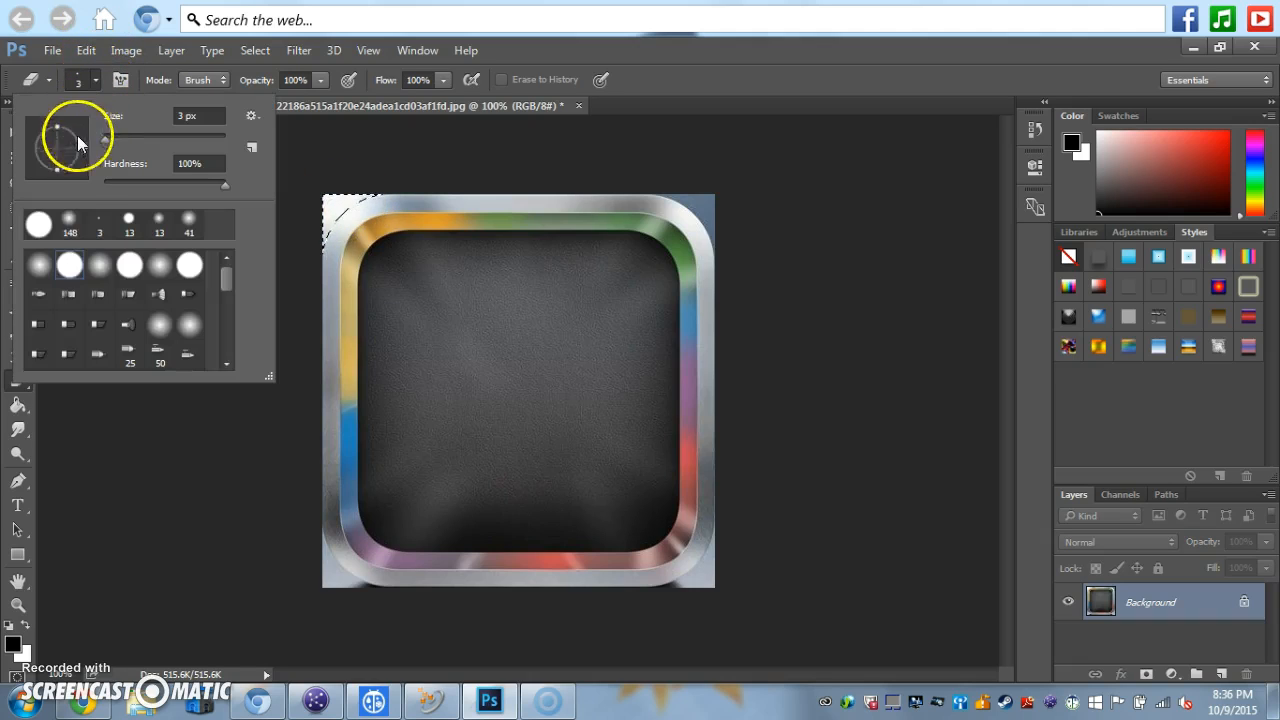
drag(117, 140, 127, 135)
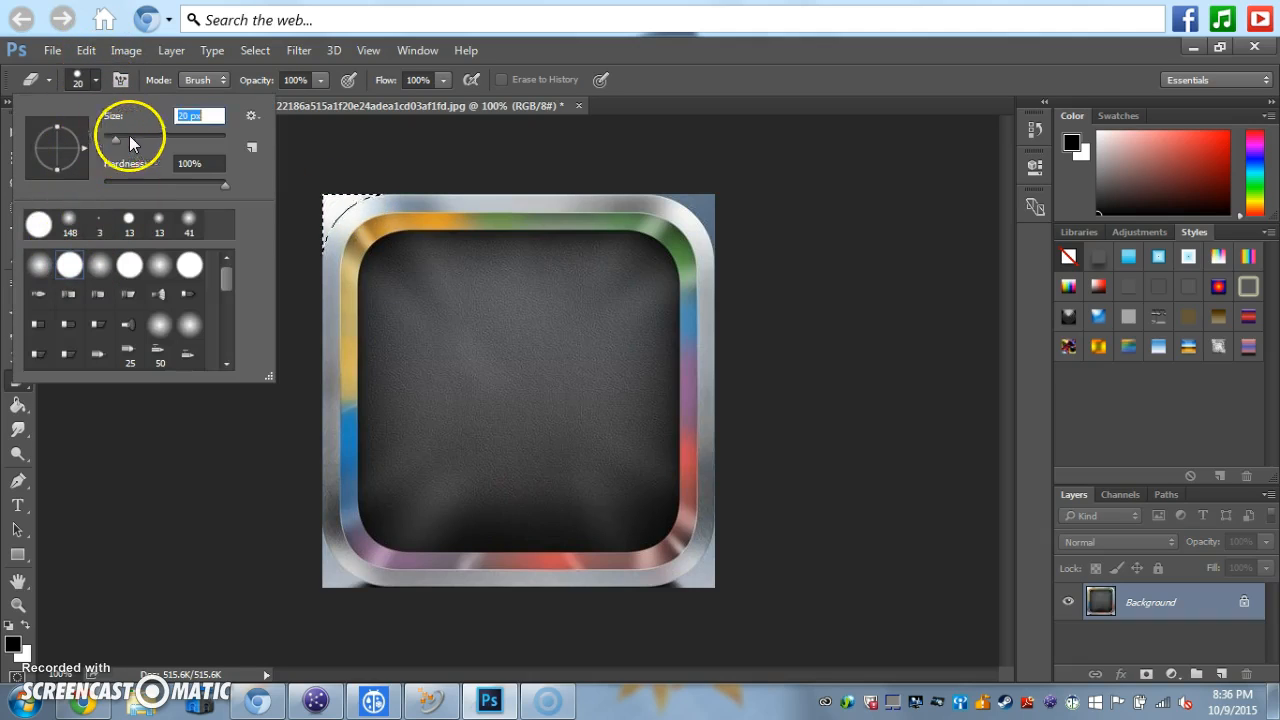
click(309, 223)
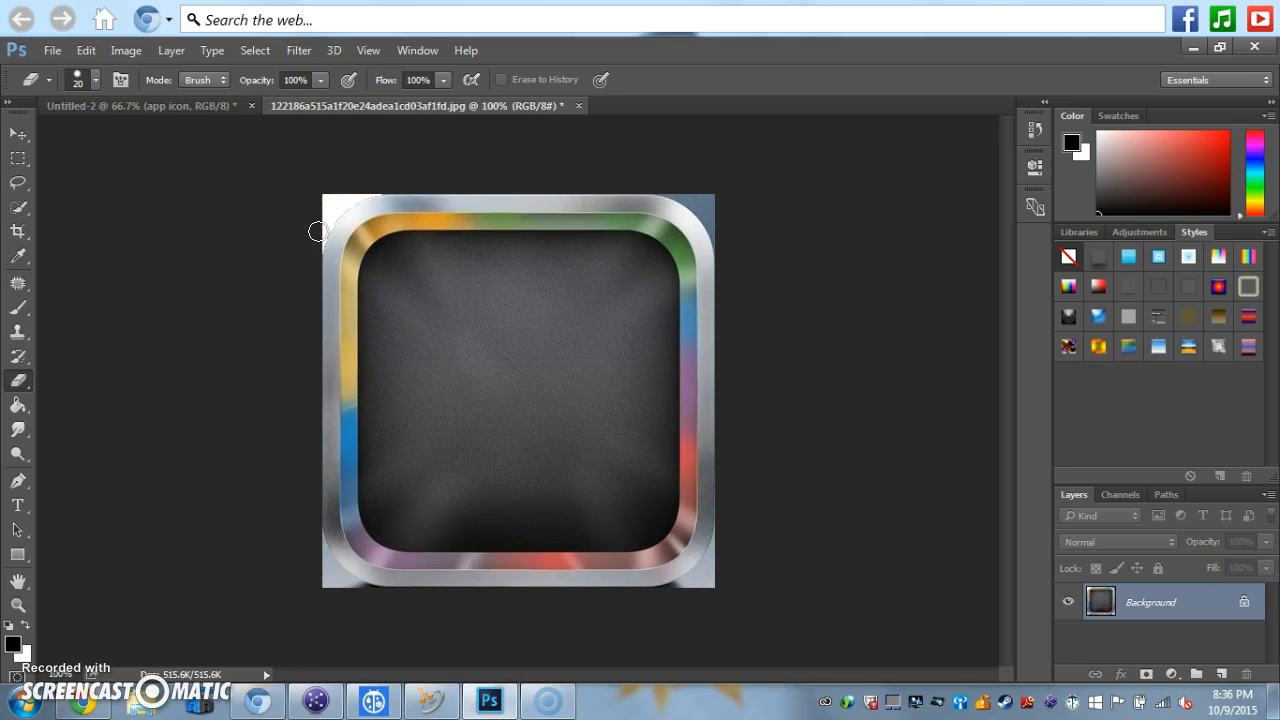
Quick-select the blue background outside the icon's upper-right corner and erase it to white.
click(17, 207)
click(692, 200)
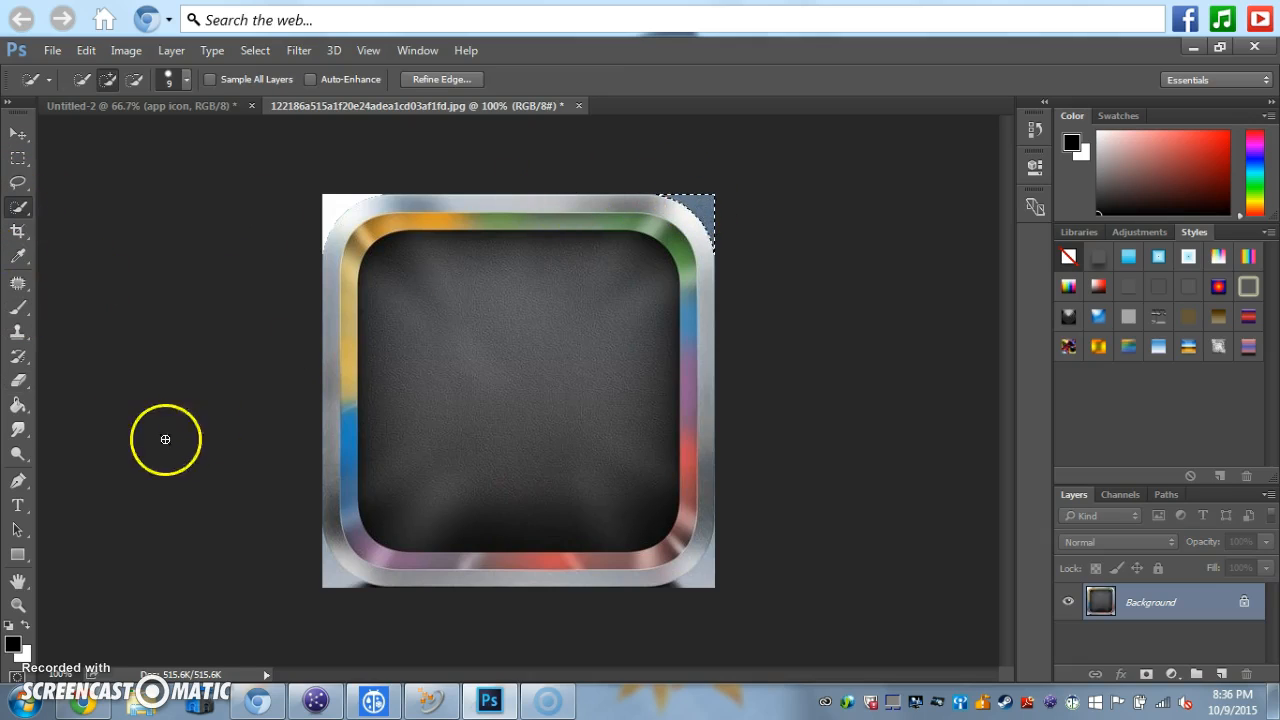
click(18, 380)
mouse_move(677, 214)
mouse_down()
mouse_move(664, 185)
mouse_move(743, 243)
mouse_move(718, 245)
mouse_move(714, 175)
mouse_move(704, 244)
mouse_move(699, 197)
mouse_up()
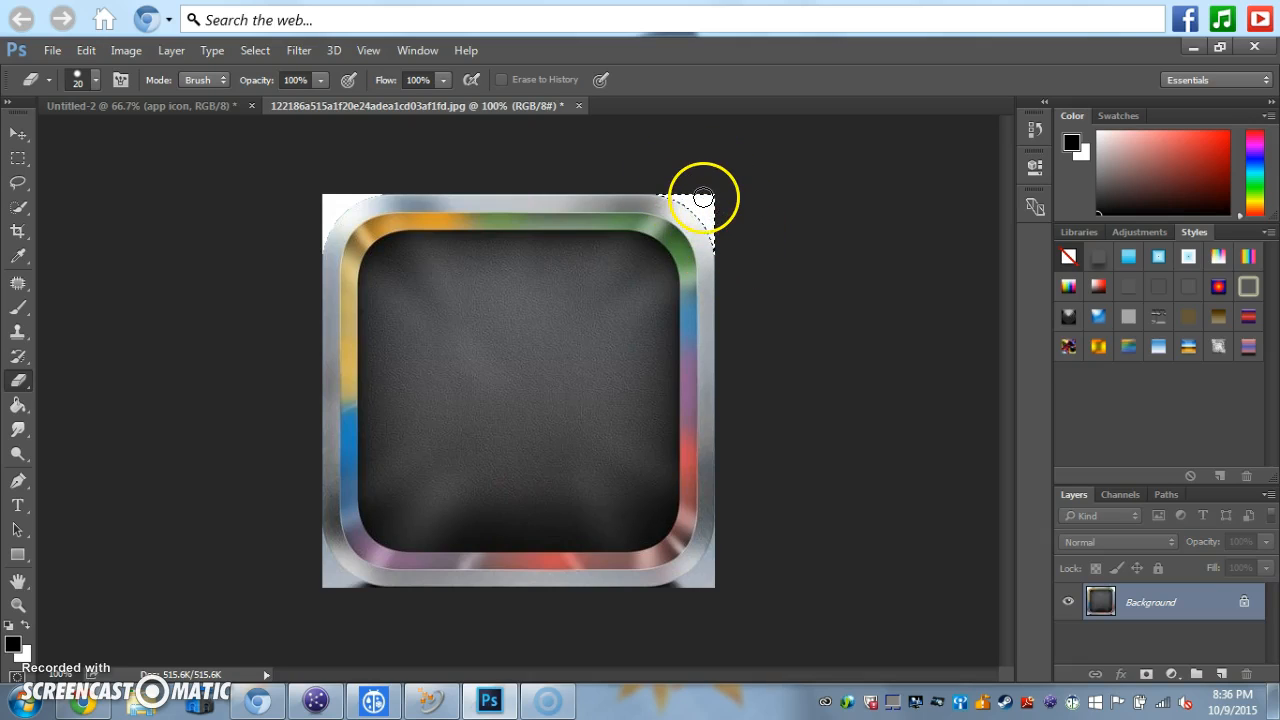
Quick-select the background outside the icon's lower-left corner and erase it to white.
click(18, 231)
click(18, 207)
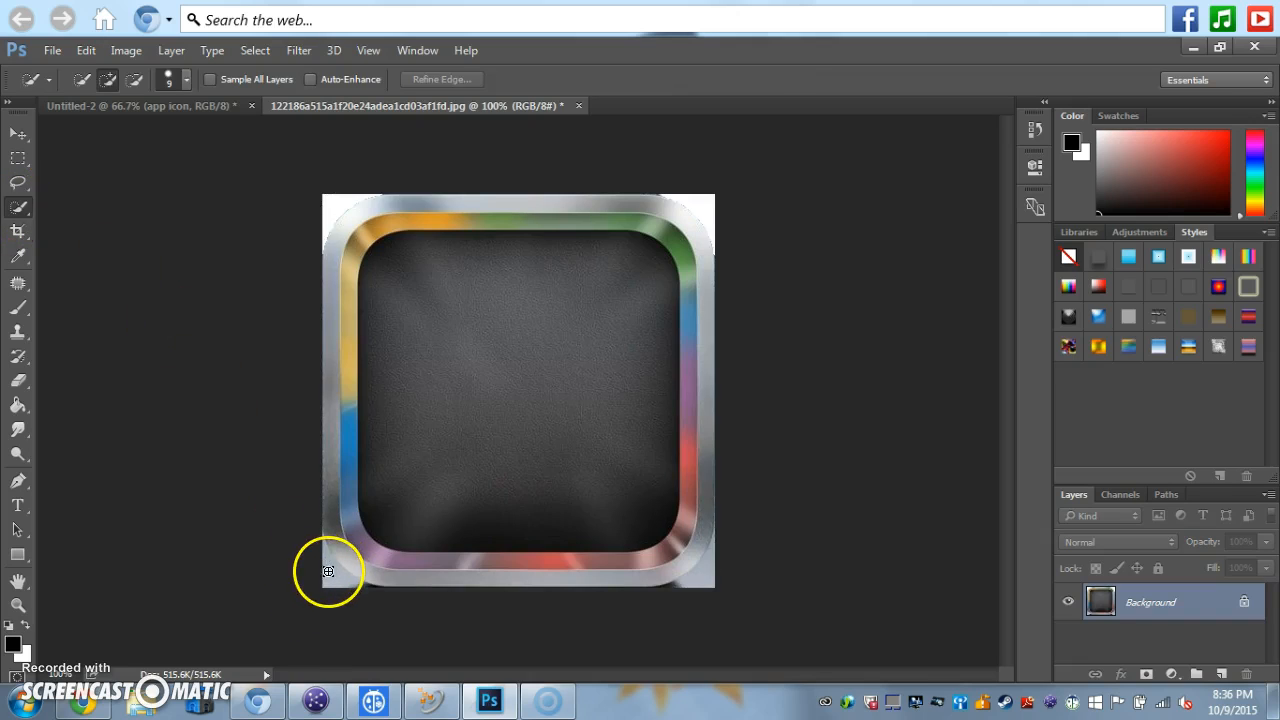
mouse_move(329, 572)
mouse_down()
mouse_move(326, 553)
mouse_move(309, 571)
mouse_move(323, 552)
mouse_up()
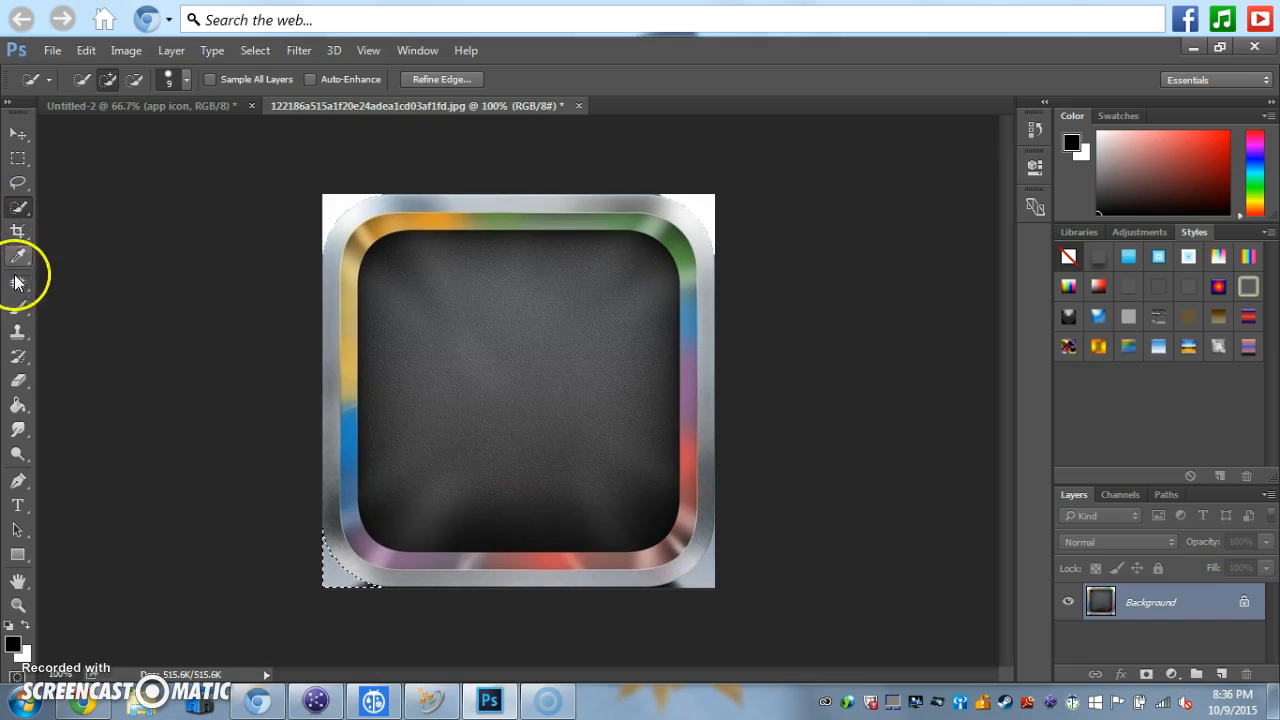
click(18, 380)
mouse_move(306, 586)
mouse_down()
mouse_move(323, 529)
mouse_move(346, 514)
mouse_move(369, 607)
mouse_move(303, 466)
mouse_move(366, 600)
mouse_up()
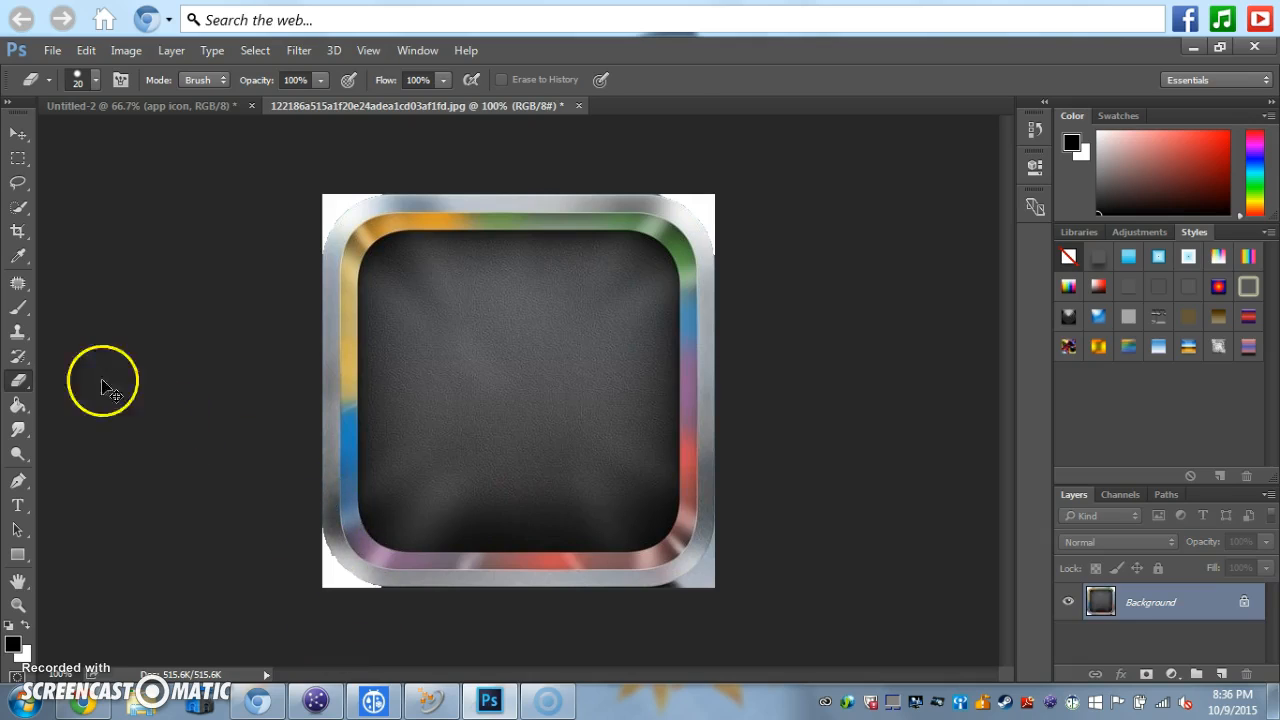
Quick-select the background outside the icon's lower-right corner, erase it to white, and deselect.
click(18, 207)
drag(711, 571, 718, 532)
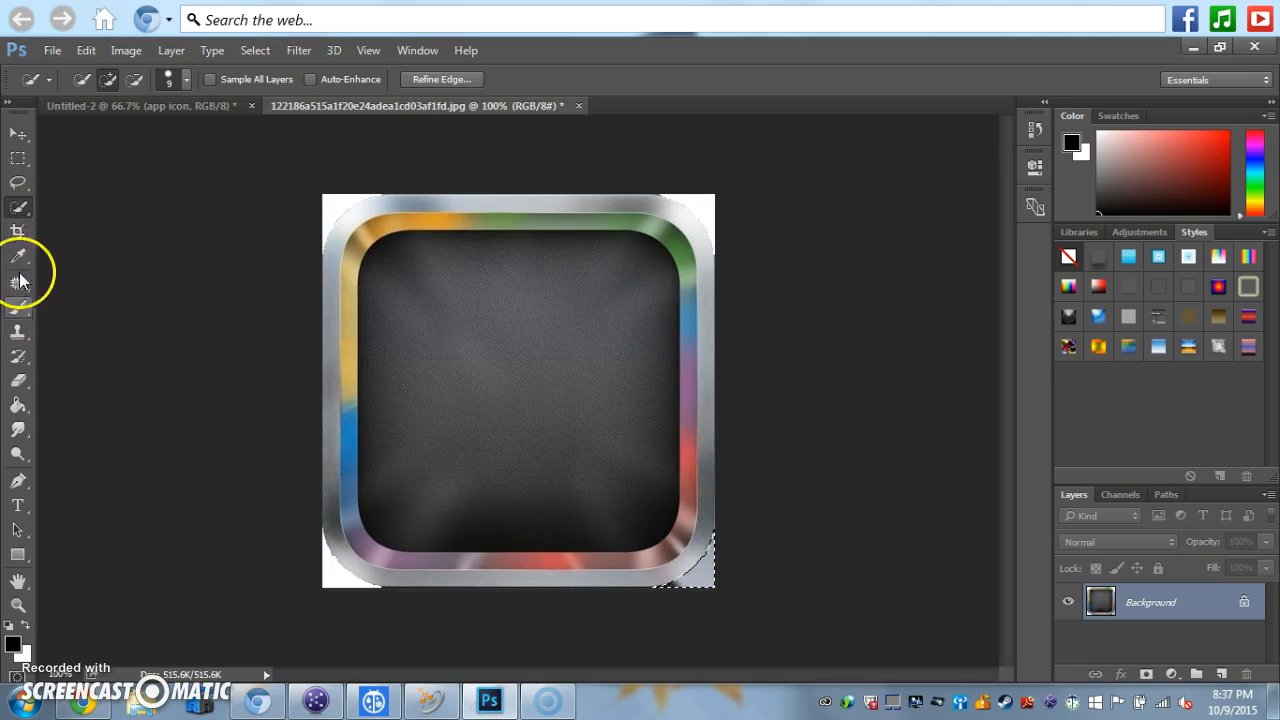
click(20, 381)
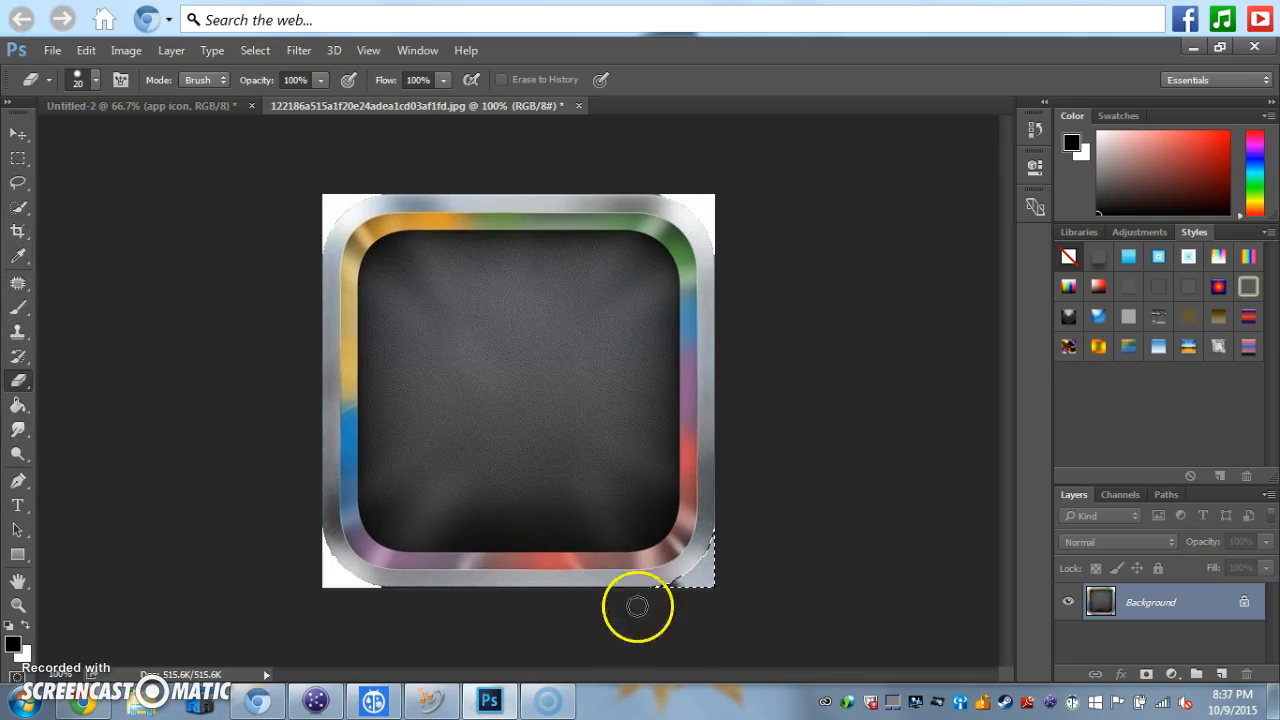
mouse_move(678, 582)
mouse_down()
mouse_move(753, 569)
mouse_move(672, 587)
mouse_move(726, 513)
mouse_move(692, 593)
mouse_up()
key(ctrl+d)
click(42, 650)
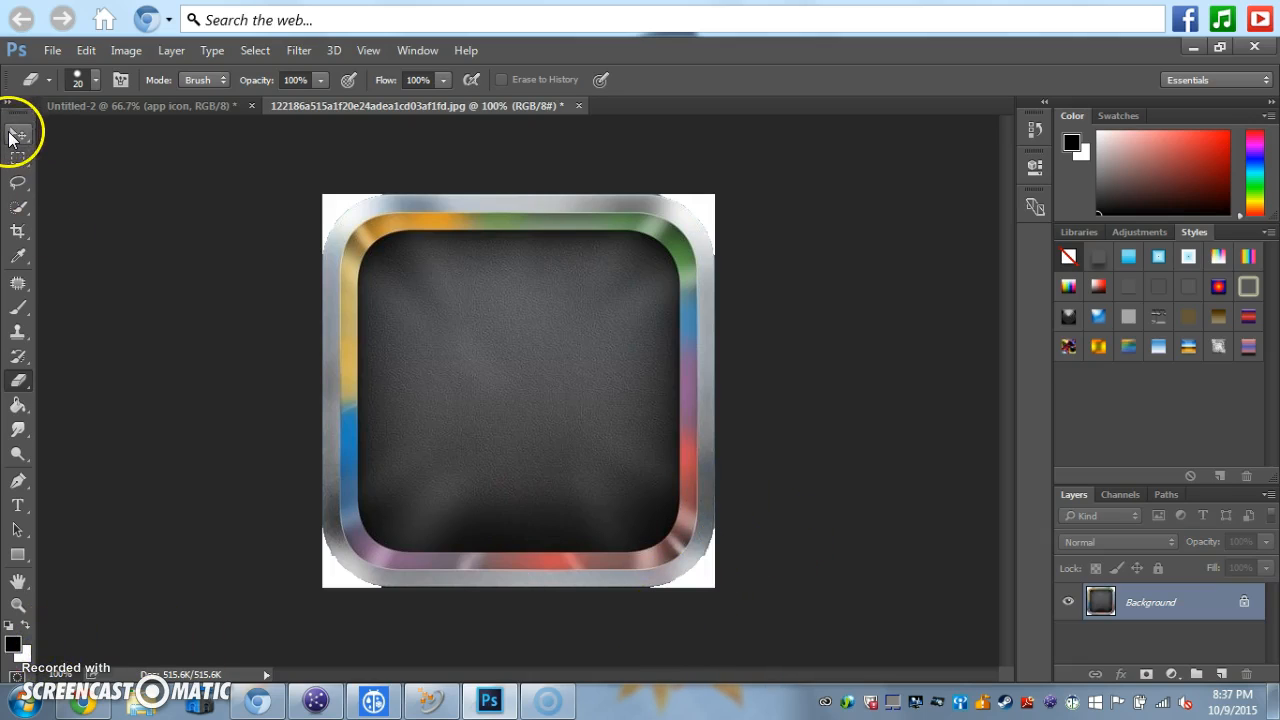
Move the cleaned icon image into the Untitled-2 document and align it with the canvas's upper-left corner.
click(14, 137)
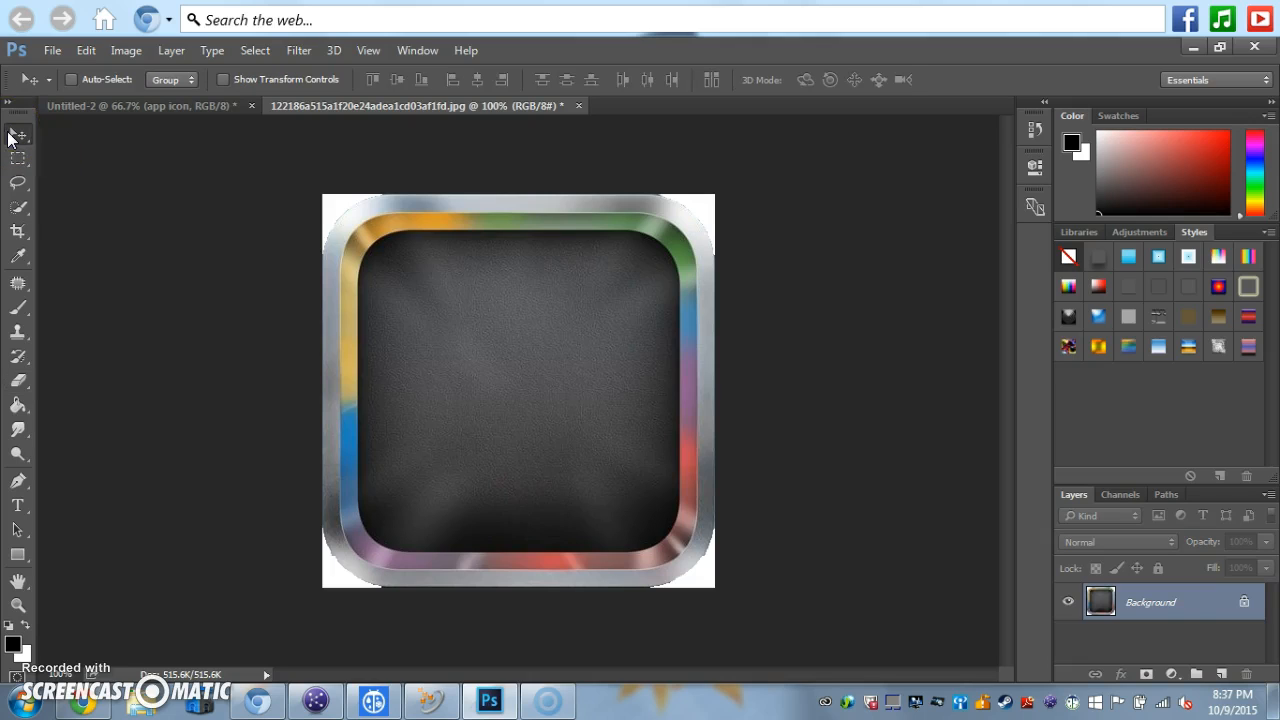
drag(500, 357, 550, 372)
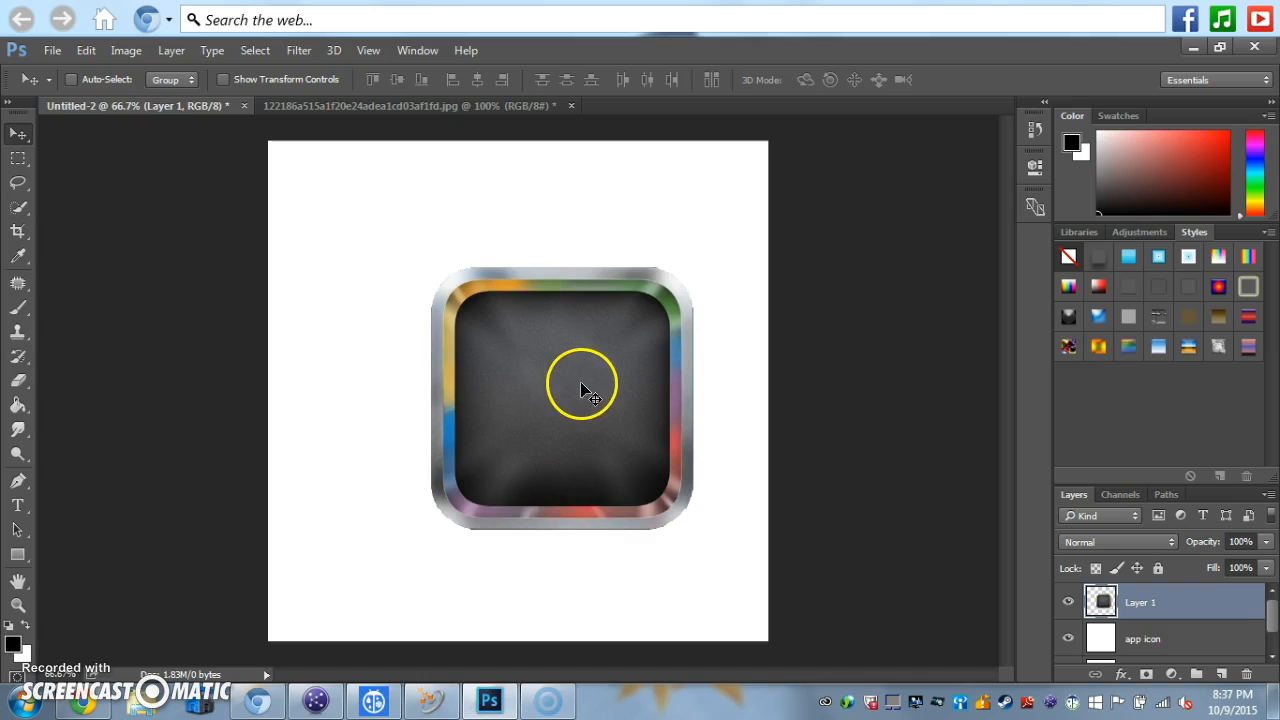
drag(621, 430, 463, 303)
Free-transform the icon layer to about 191% in width and height so it fills the whole canvas.
key(ctrl)
key(ctrl+t)
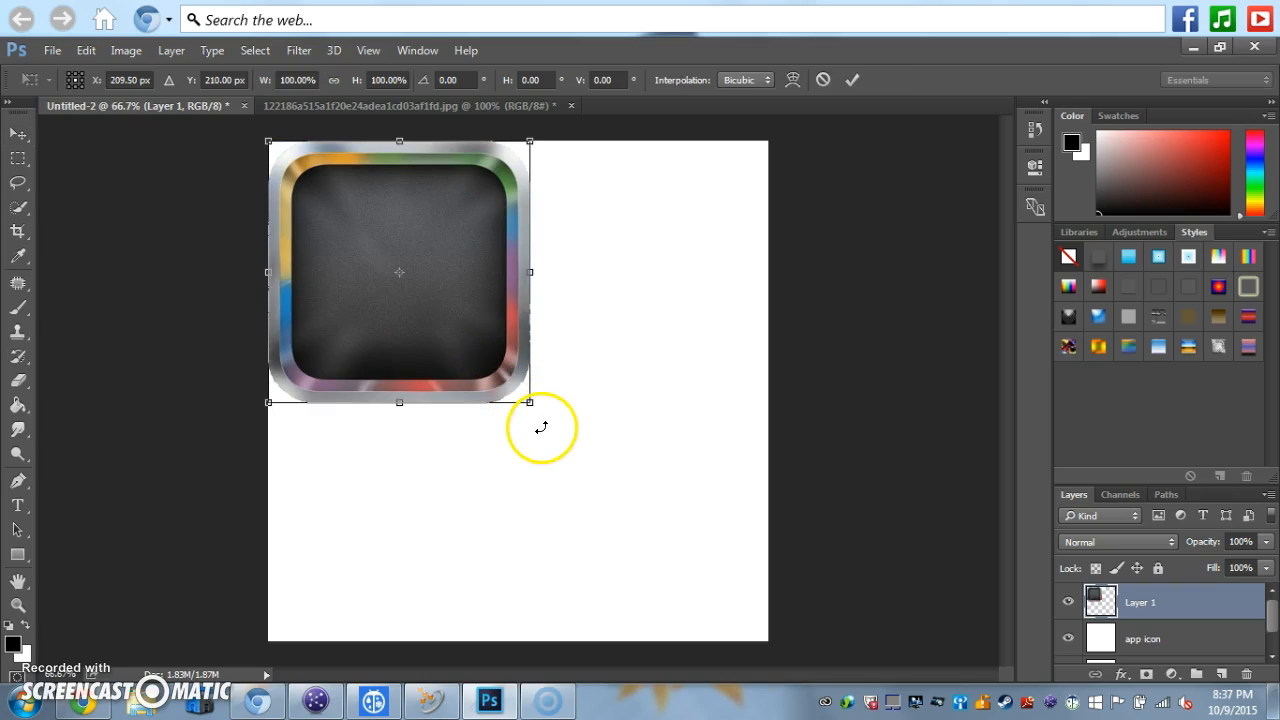
drag(529, 402, 785, 624)
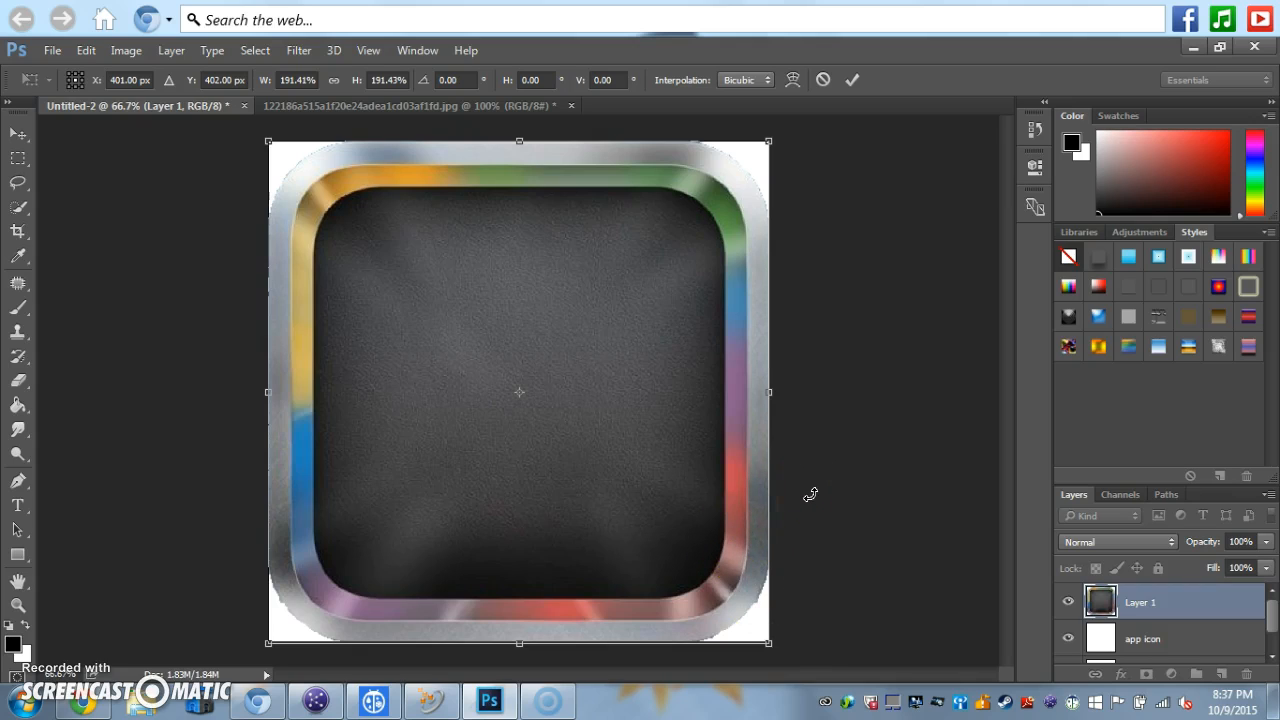
key(Return)
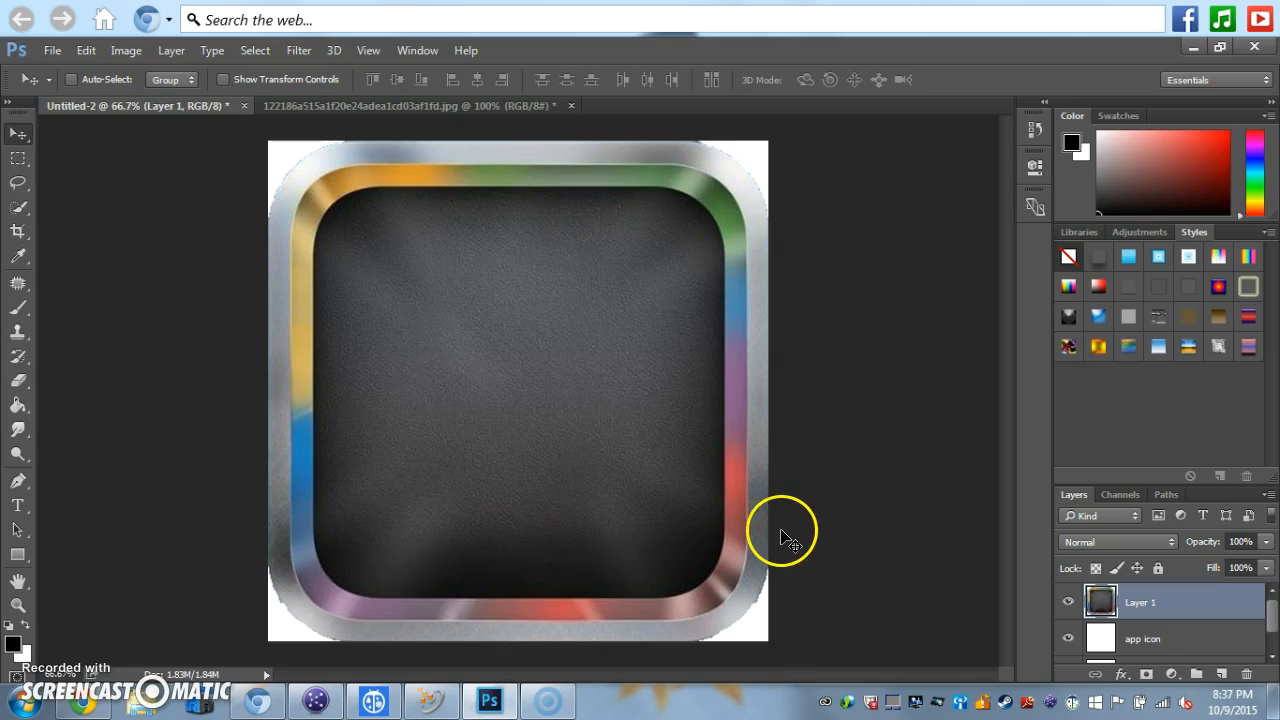
Select the app icon layer and check it by hiding it and showing it again.
scroll(1155, 612, down, 1)
click(1151, 609)
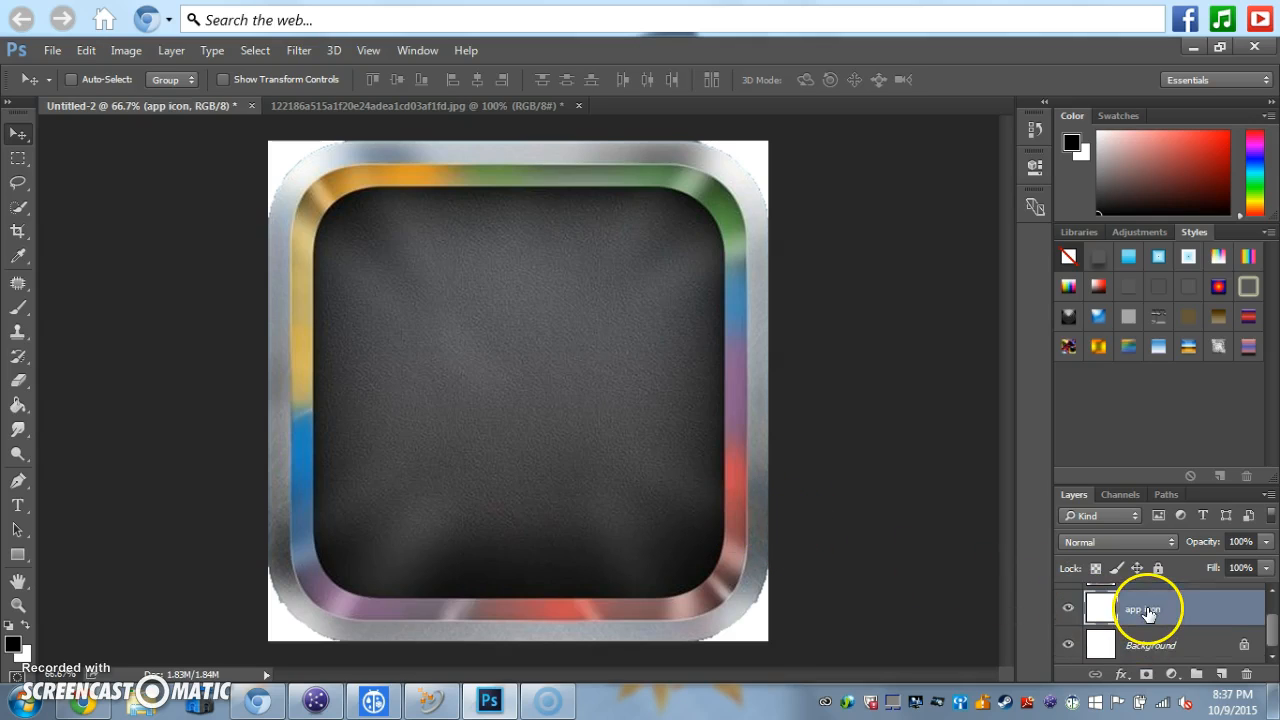
click(1067, 608)
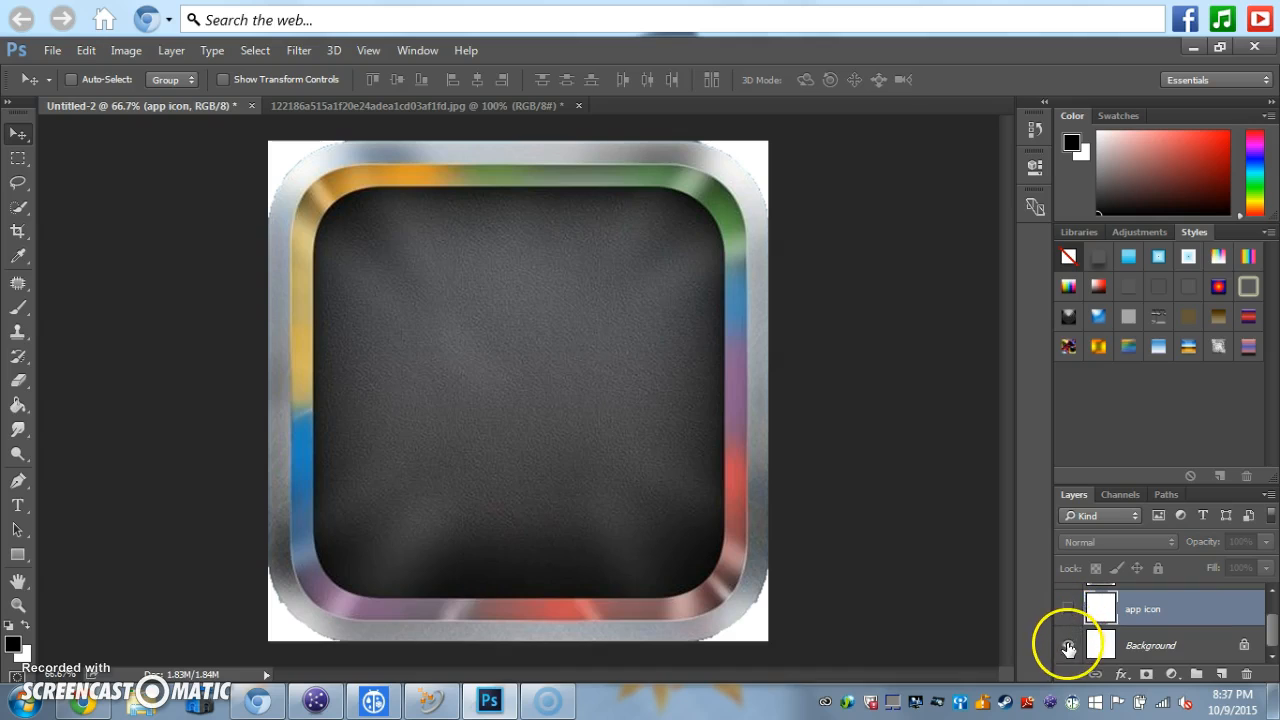
click(1067, 608)
scroll(1100, 630, up, 1)
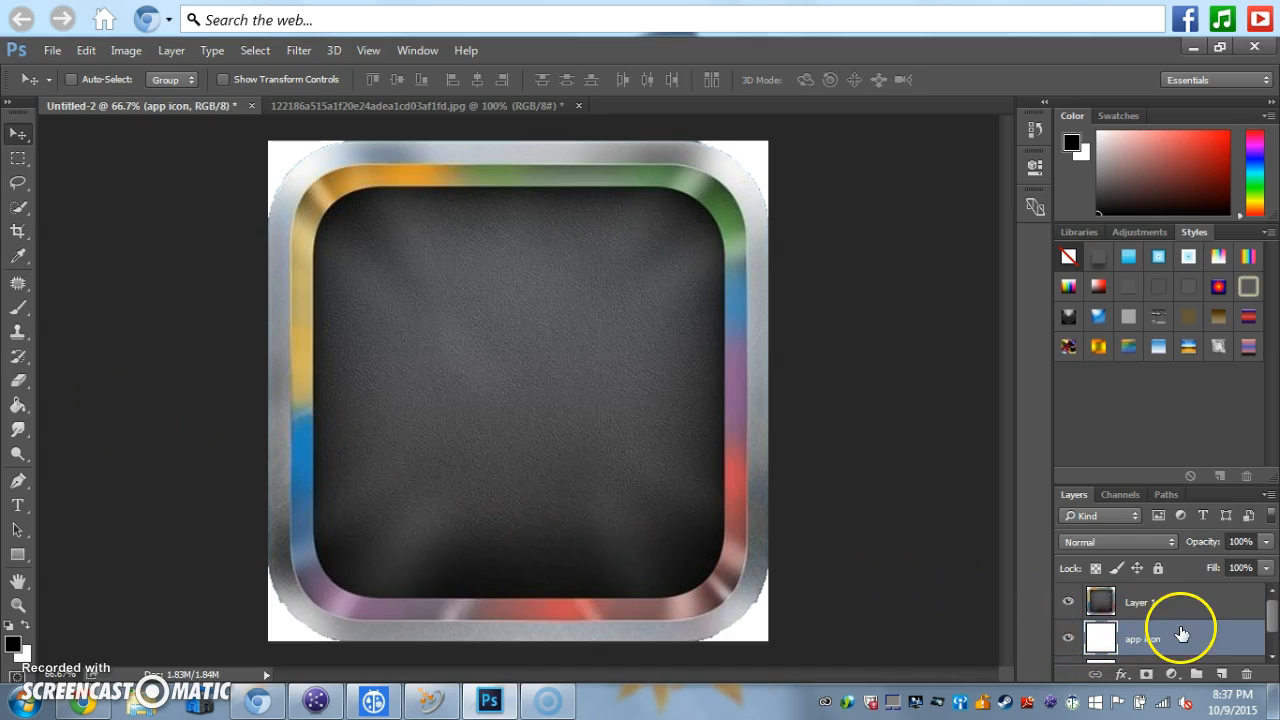
Merge Layer 1 with the app icon layer beneath it.
scroll(1170, 625, down, 1)
scroll(1160, 615, up, 1)
click(1155, 607)
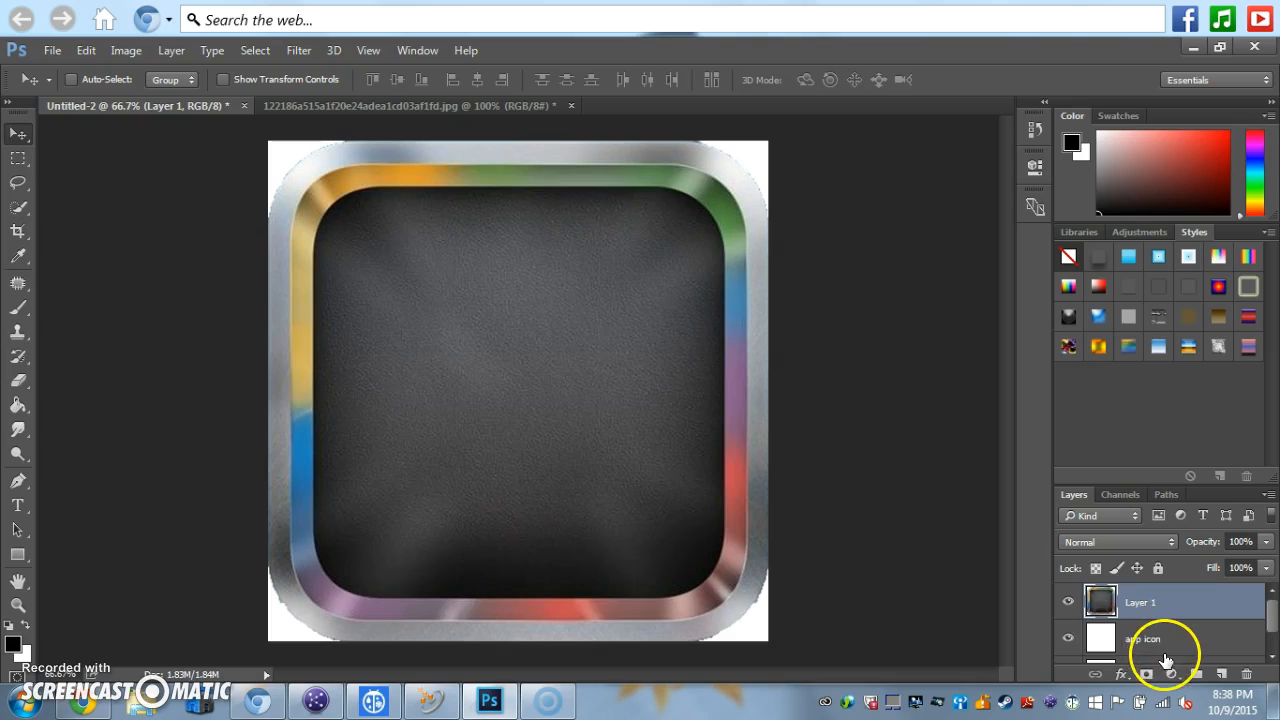
shift+click(1163, 641)
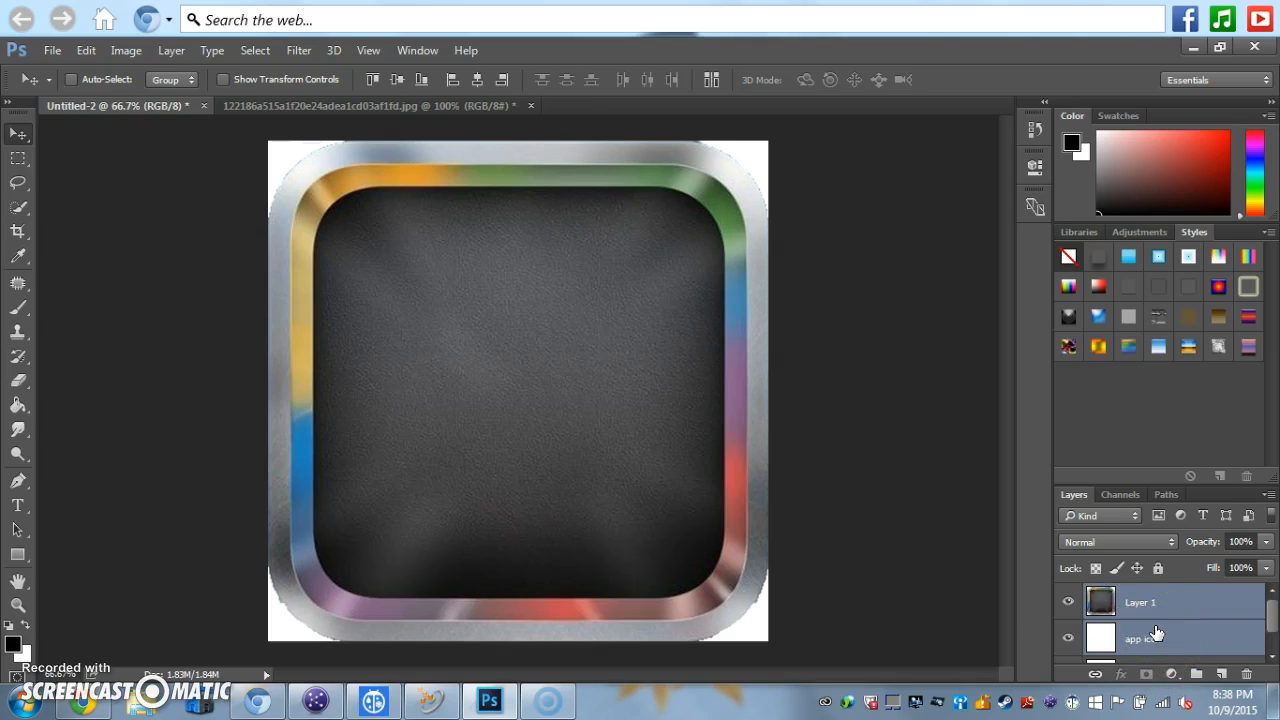
right_click(1155, 632)
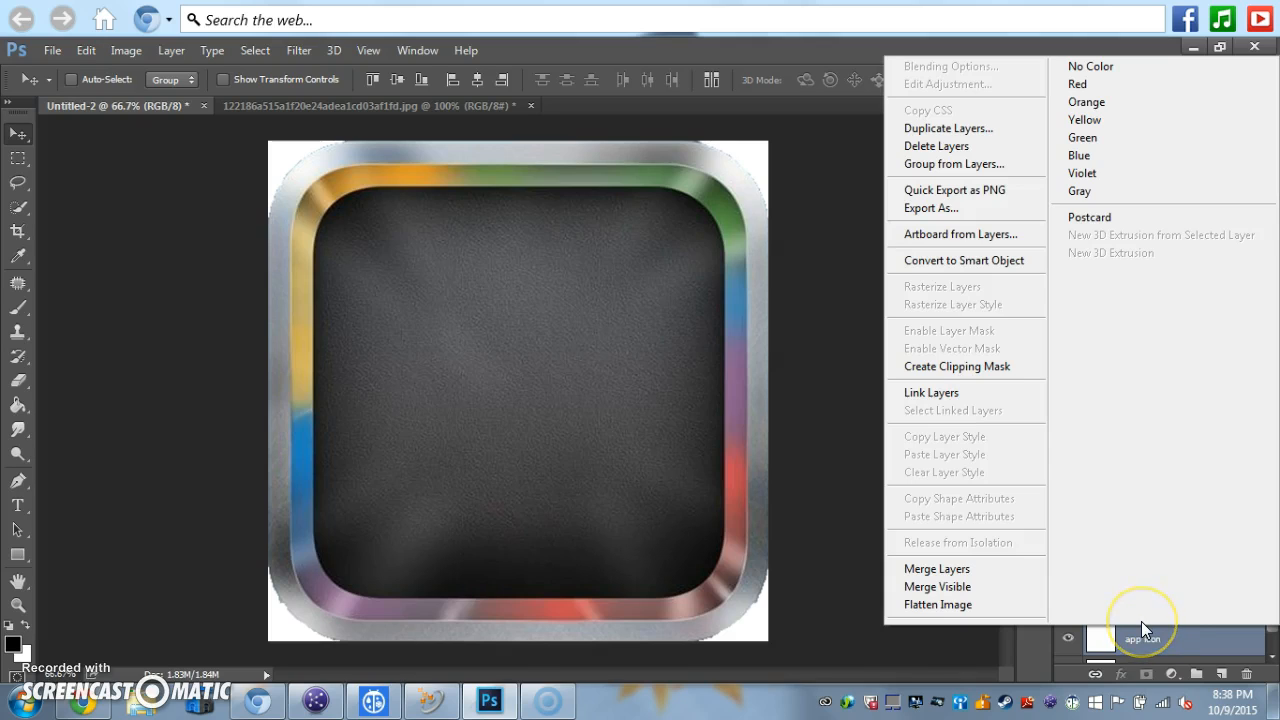
click(1010, 568)
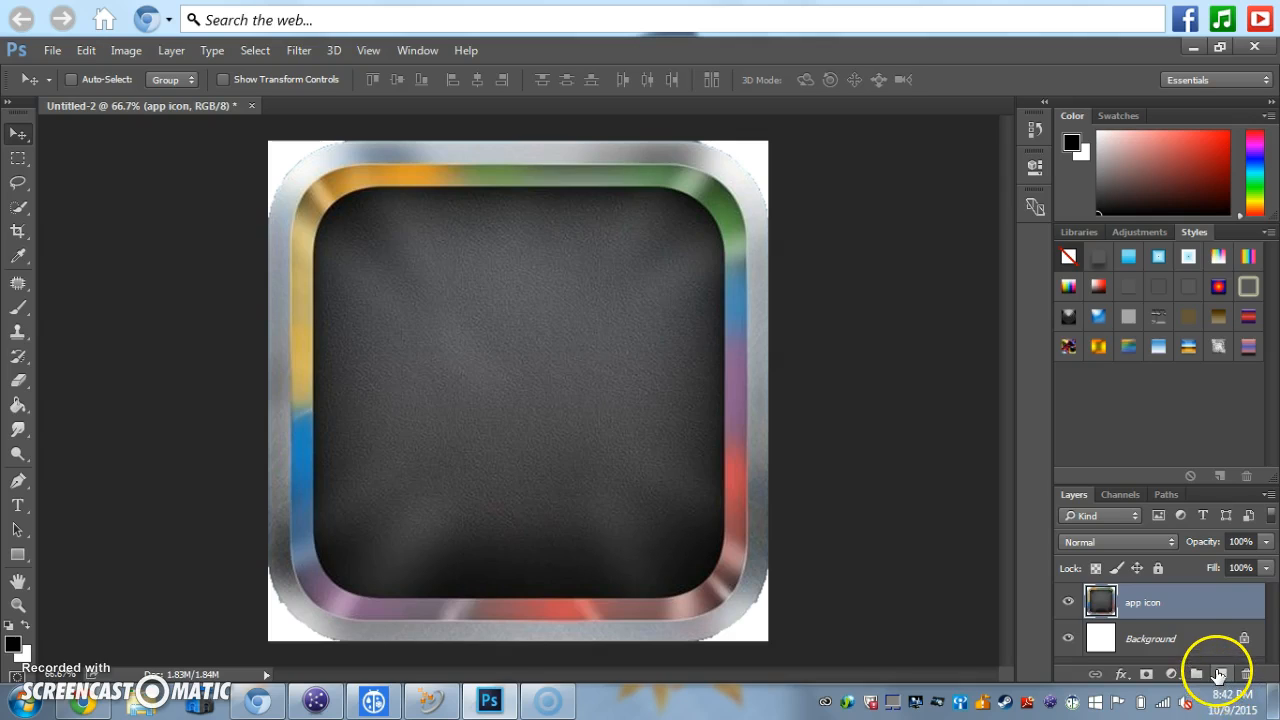
Add a new layer named "text layer" and enter MASTER in a text box across the upper part of the icon.
click(1222, 676)
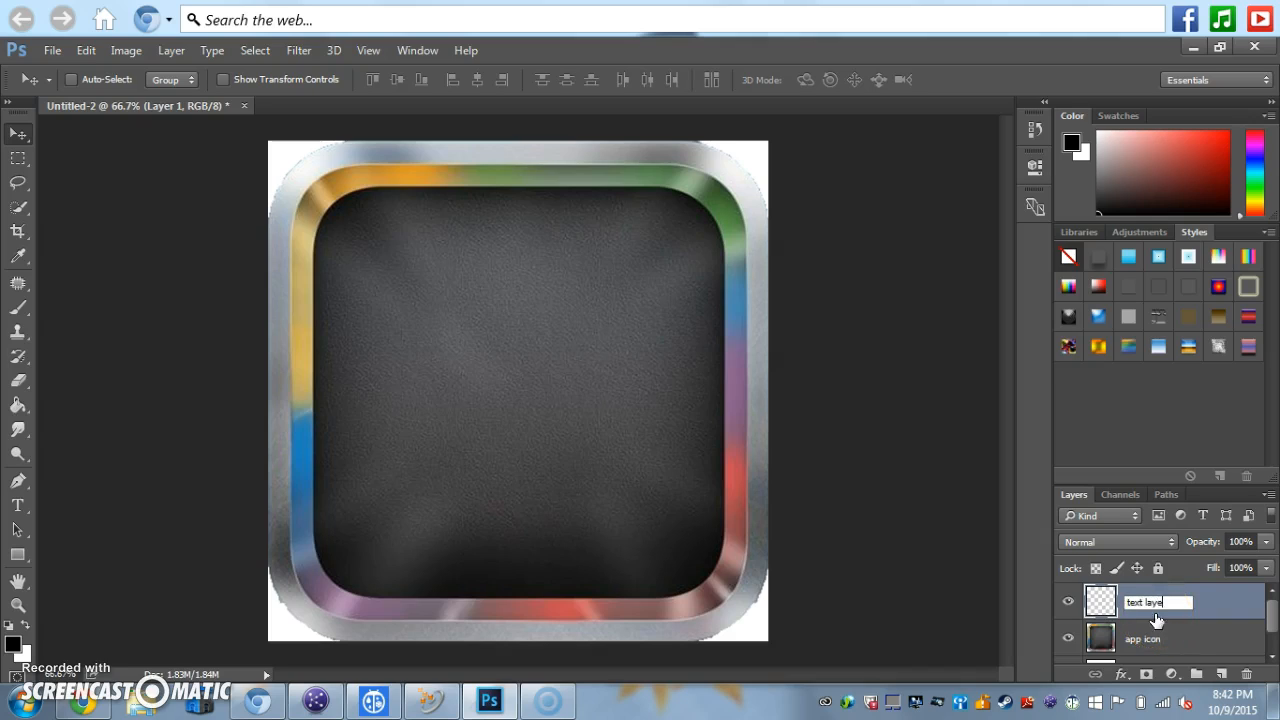
key(Return)
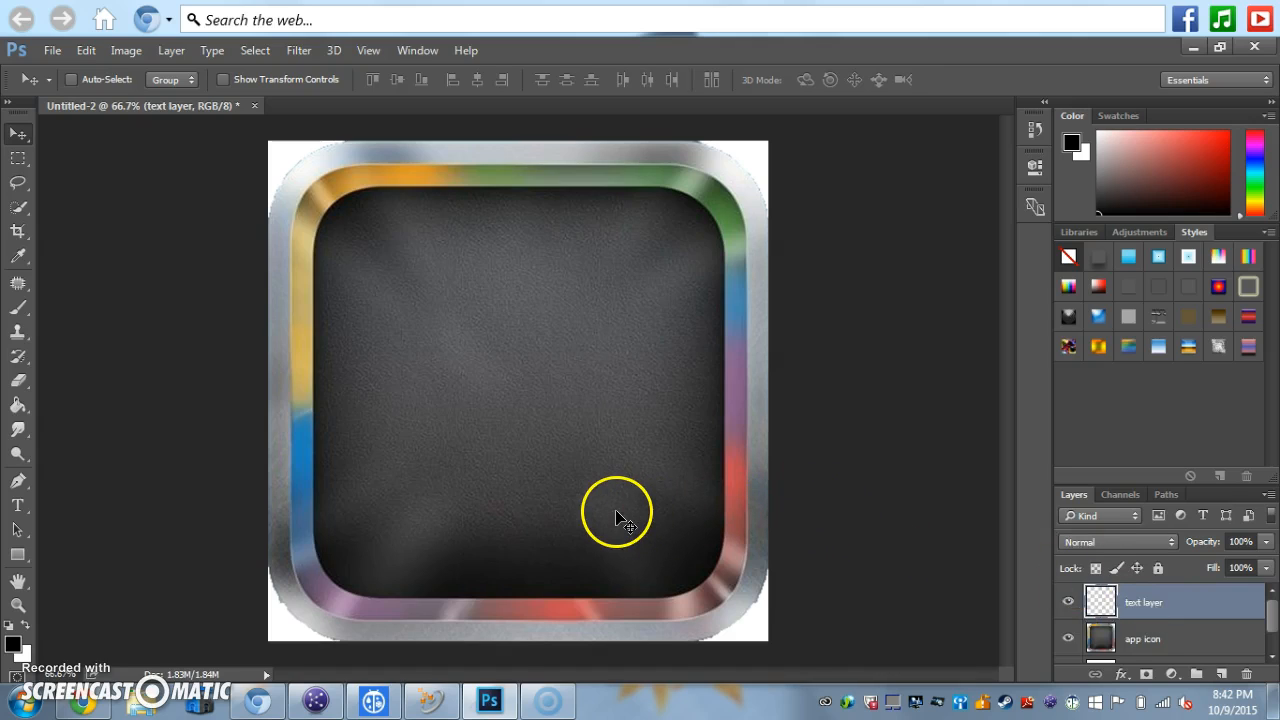
click(18, 505)
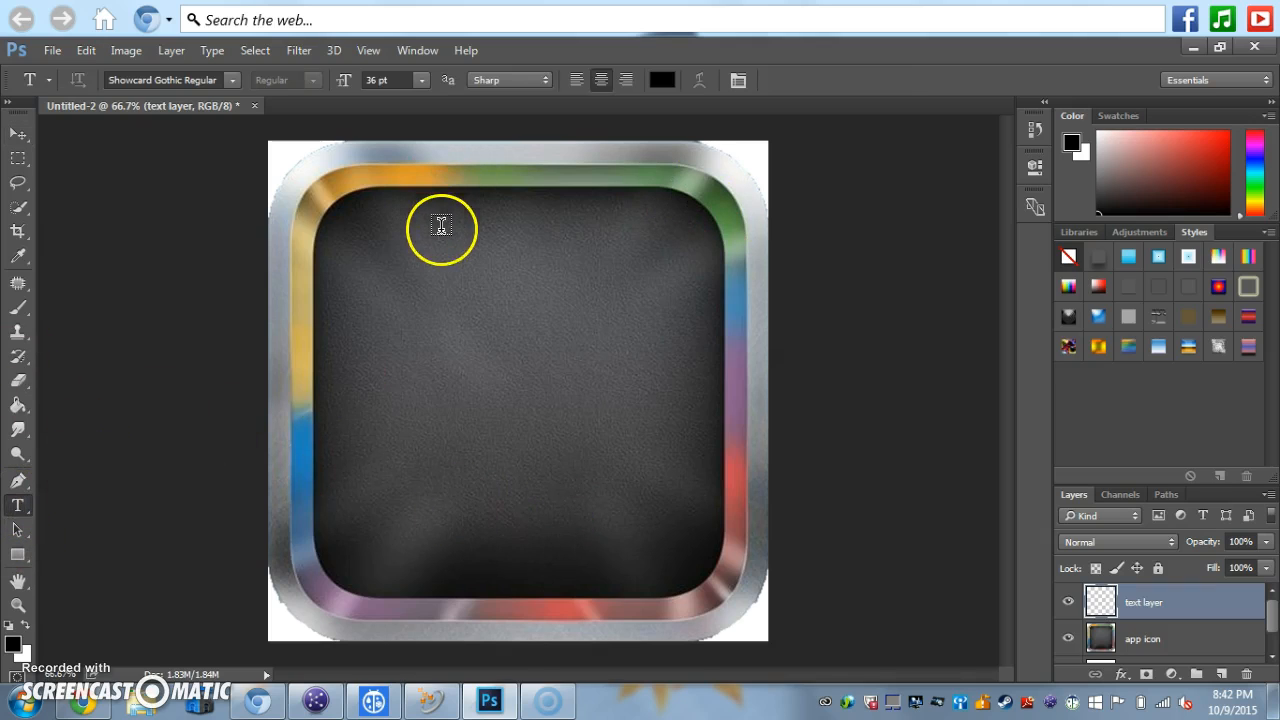
drag(350, 222, 704, 308)
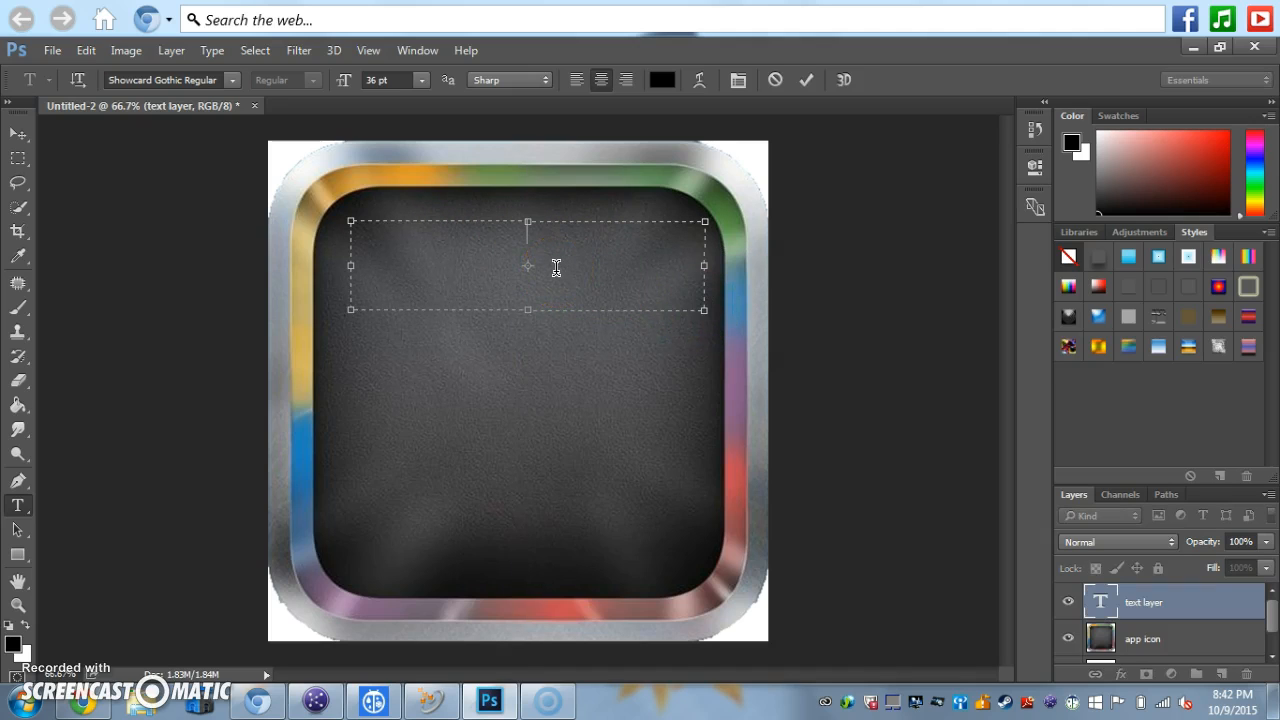
text(MASTER)
click(560, 268)
Set the MASTER text to the Rockwell Extra Bold font at 120 pt.
drag(593, 237, 232, 75)
click(232, 80)
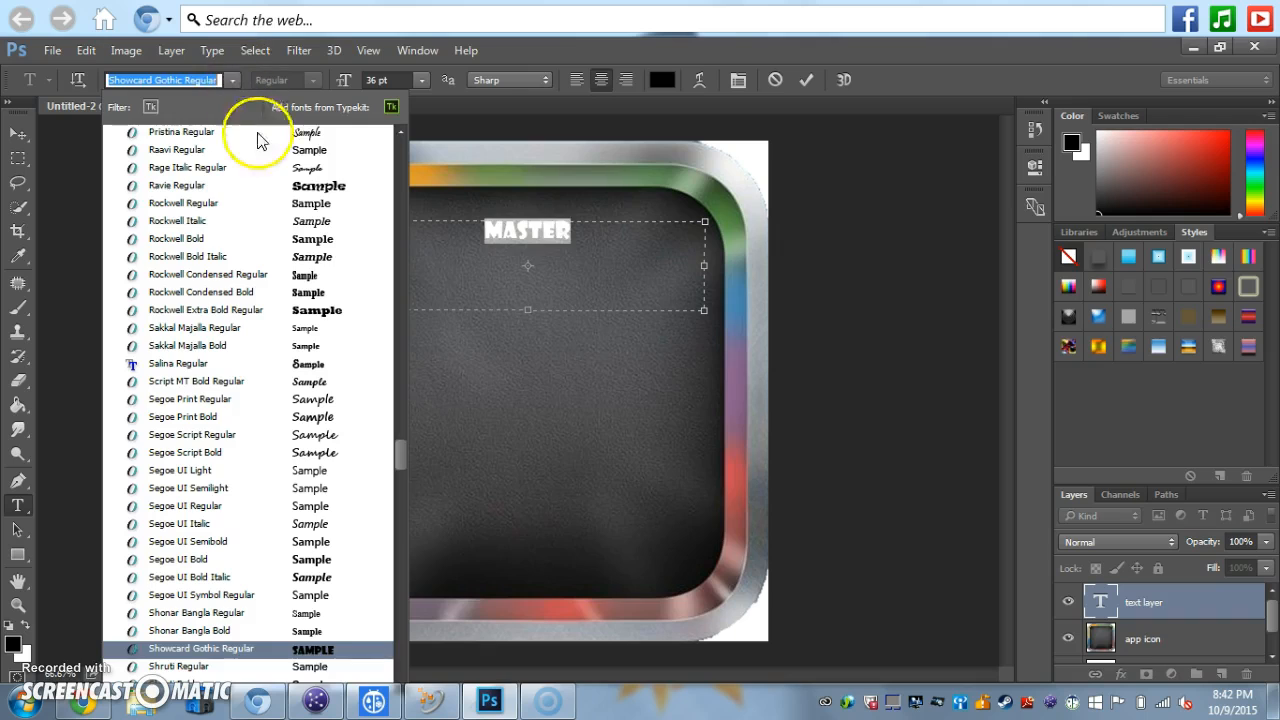
click(312, 316)
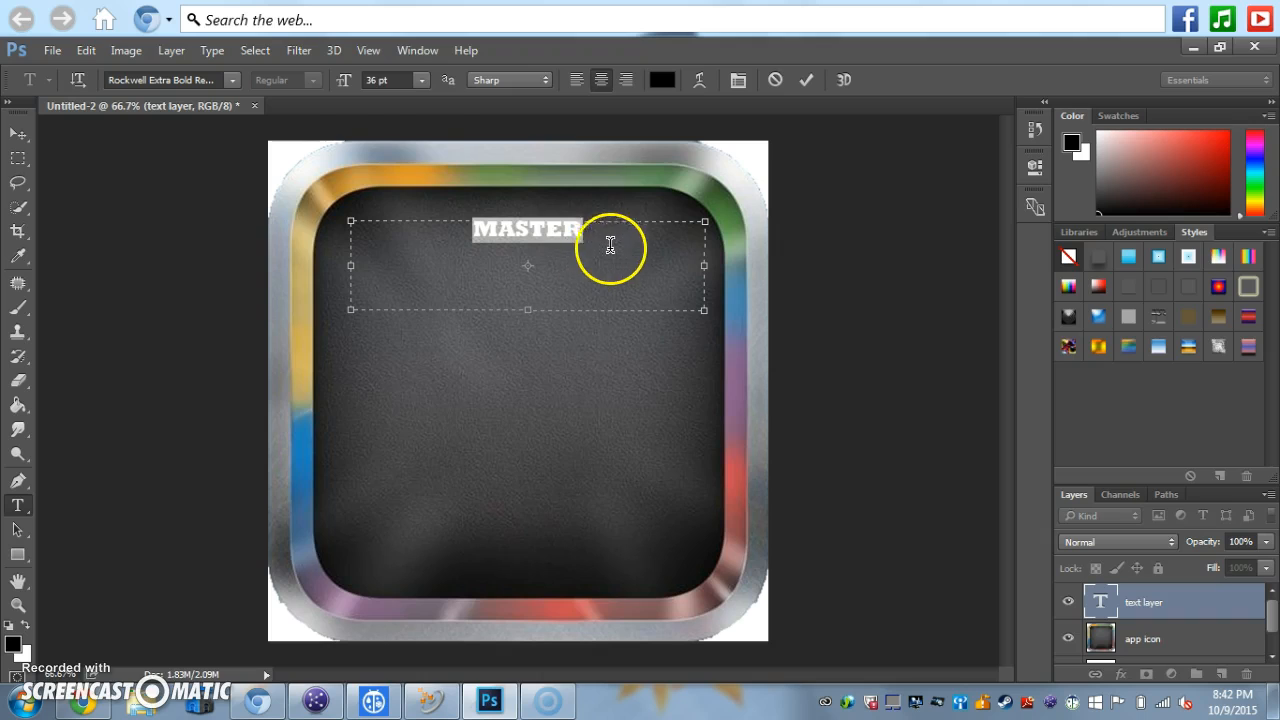
click(421, 80)
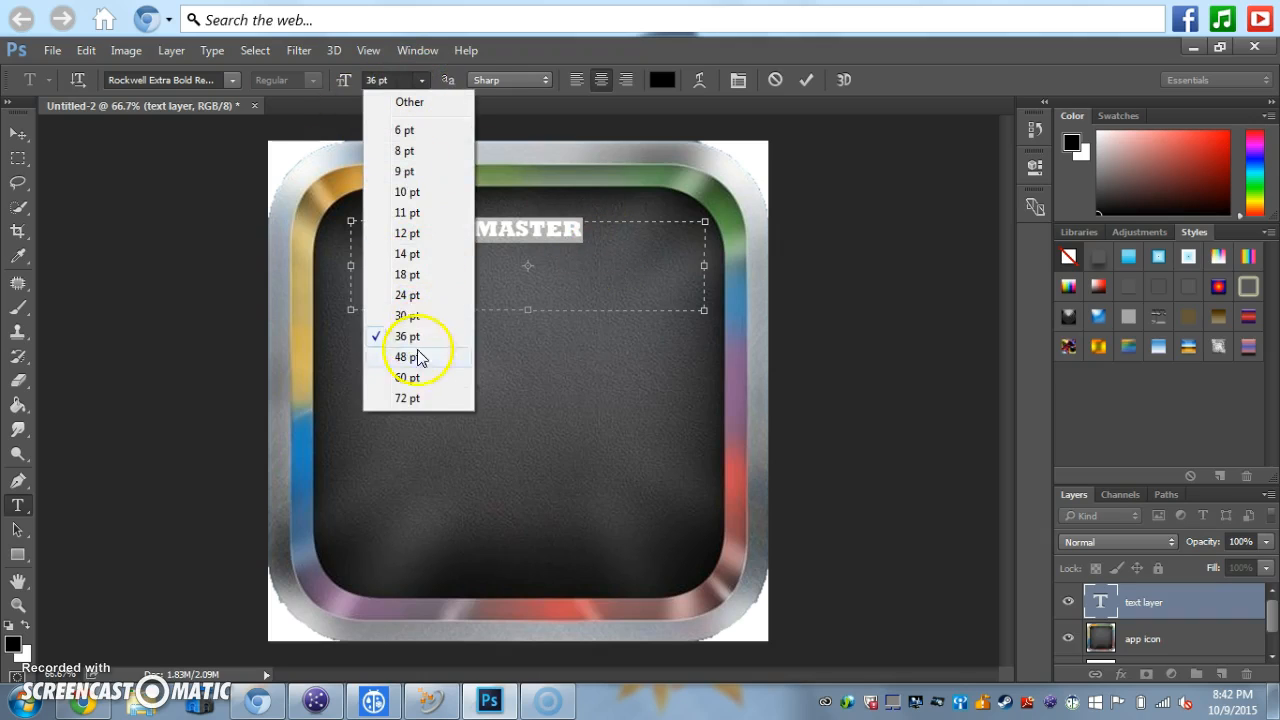
click(409, 396)
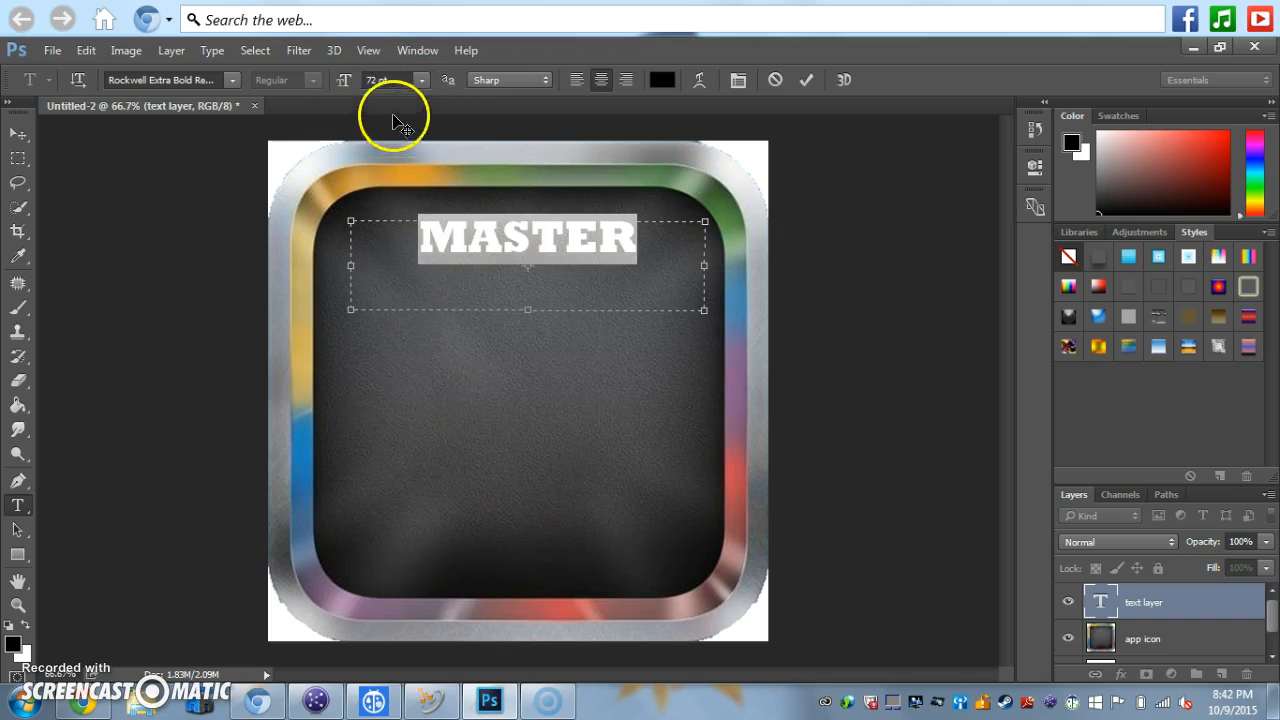
click(369, 81)
text(120)
key(Return)
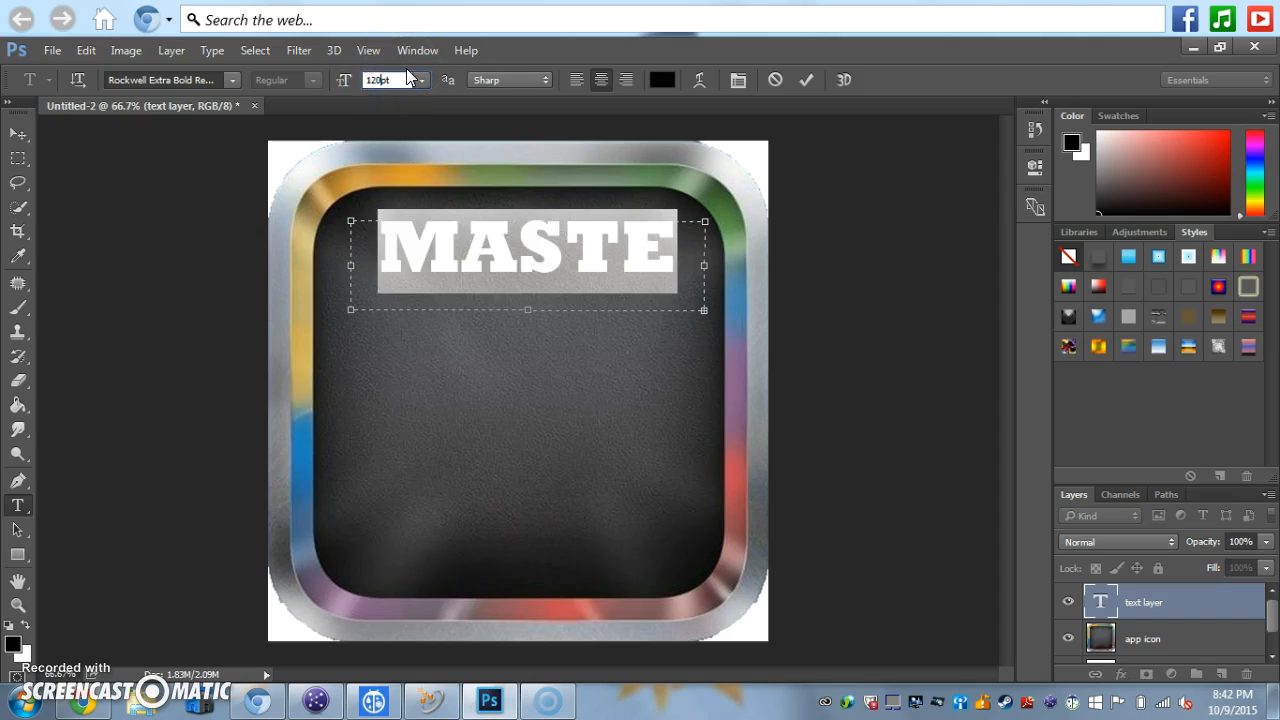
Widen the text box so MASTER fits on one line, and move it to the horizontal centre of the icon.
click(353, 278)
drag(352, 268, 307, 266)
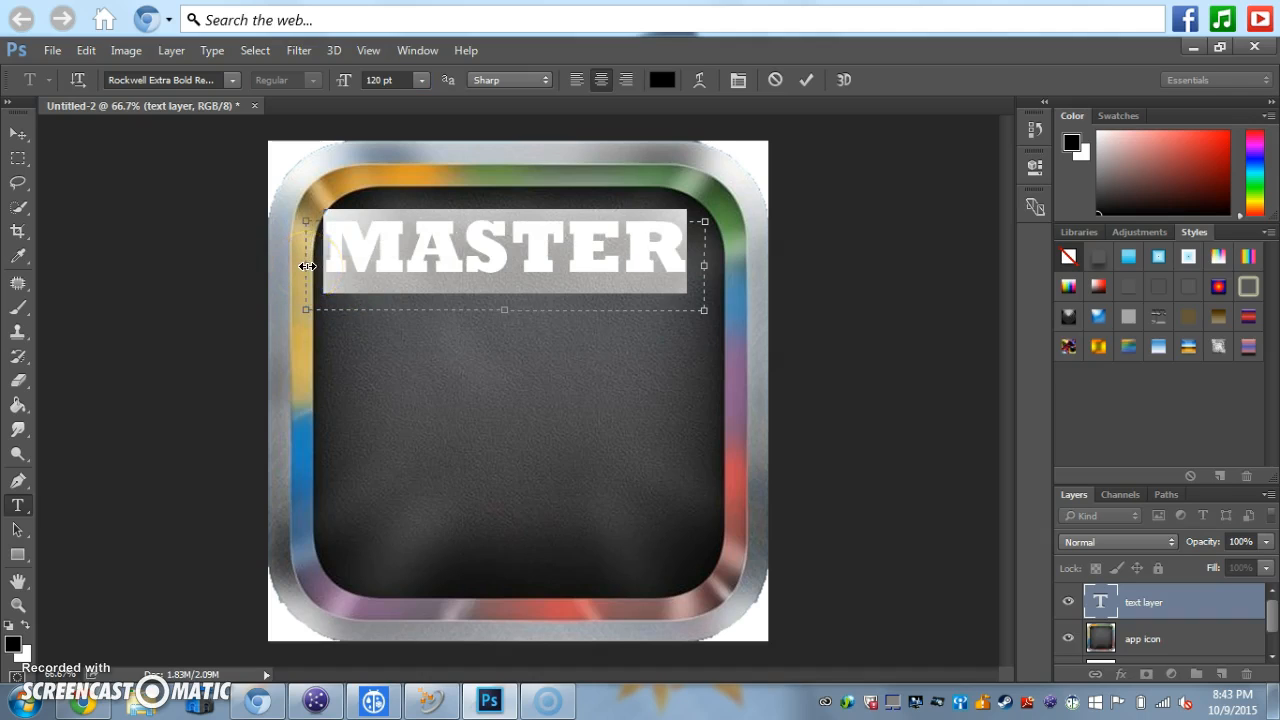
click(463, 266)
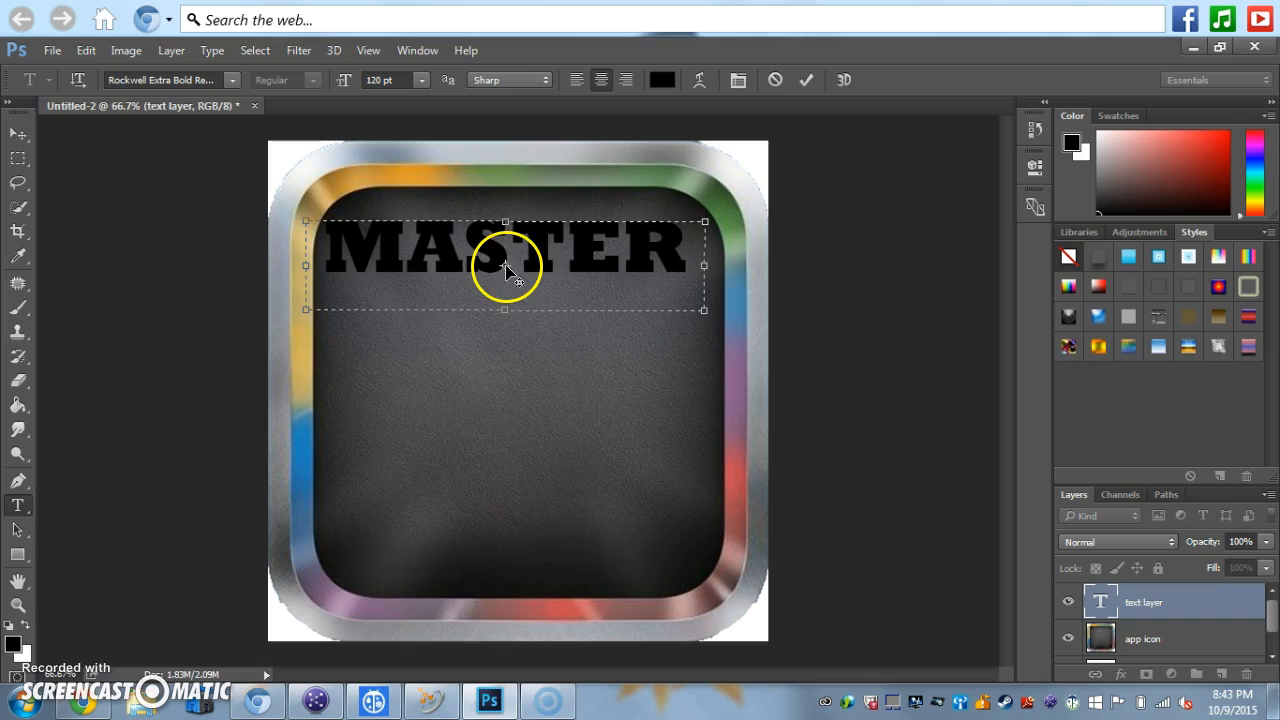
mouse_move(592, 172)
mouse_down()
mouse_move(630, 165)
mouse_move(608, 162)
mouse_move(612, 173)
mouse_up()
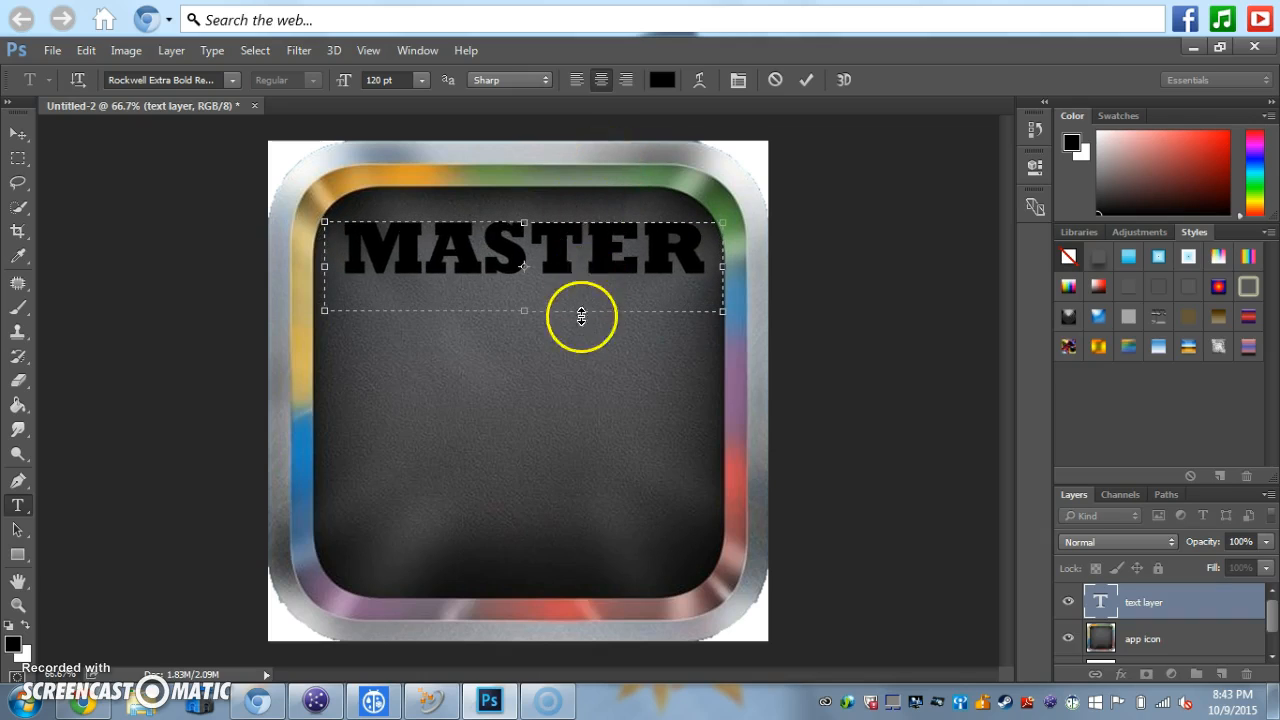
Warp the MASTER text with the Bulge style.
click(699, 82)
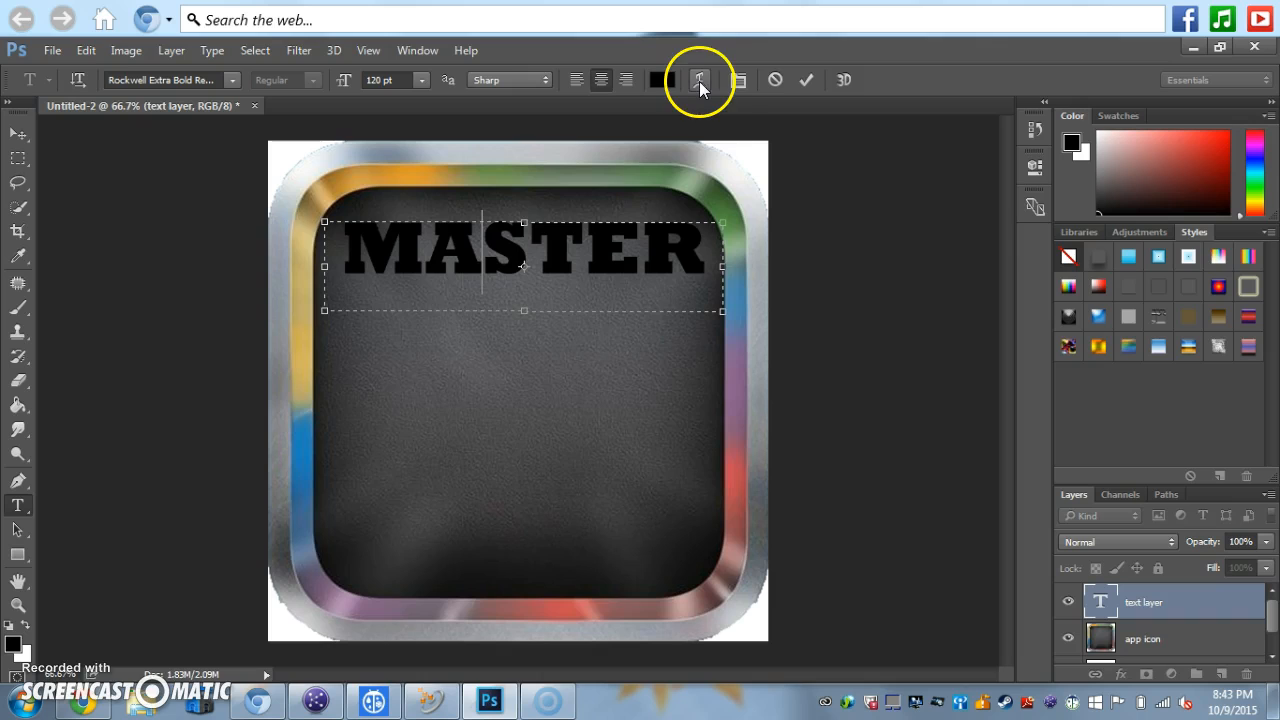
click(673, 185)
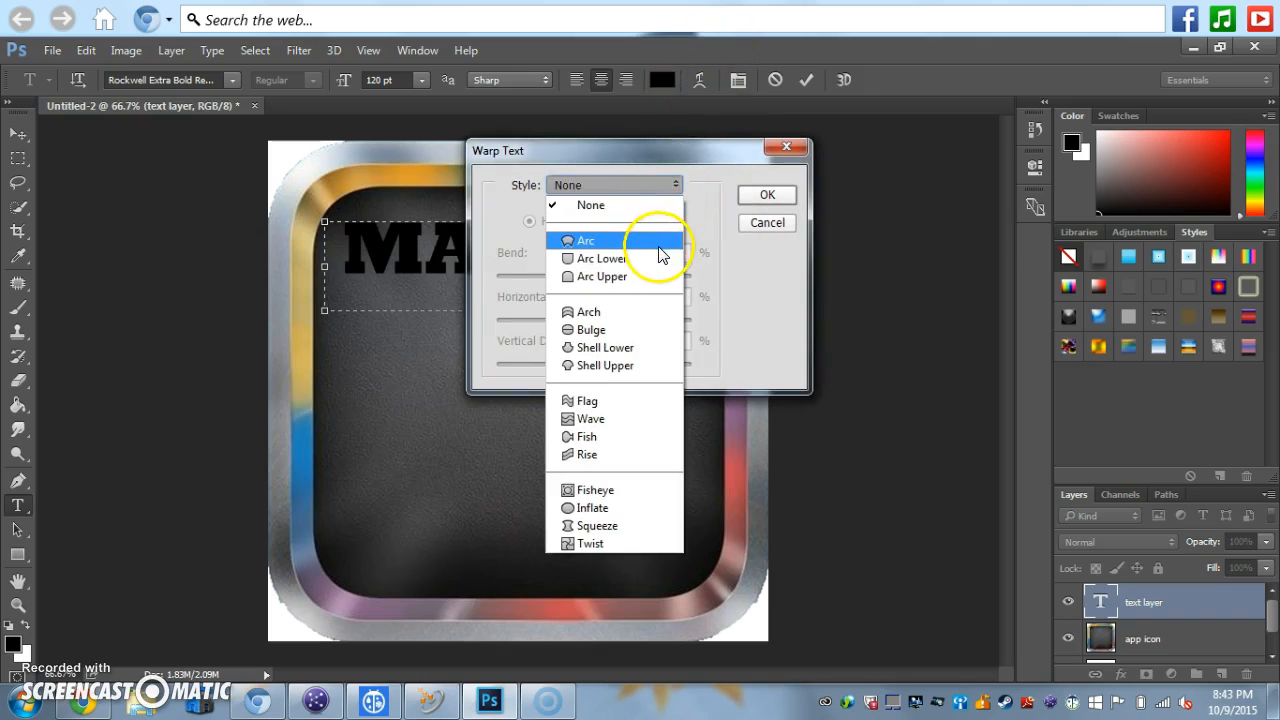
click(651, 329)
click(762, 196)
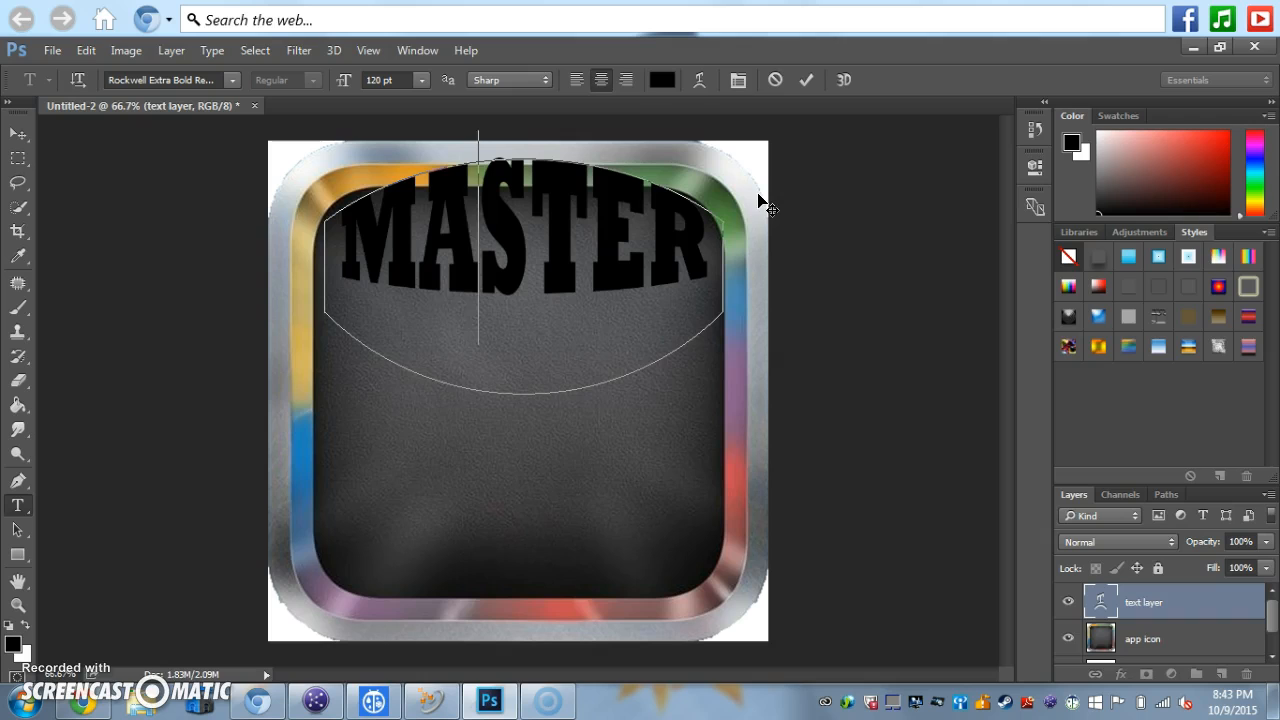
Try the Inflate, Arc and Arc Upper warp styles on the MASTER text, and reset its warp style to None.
click(700, 80)
click(676, 185)
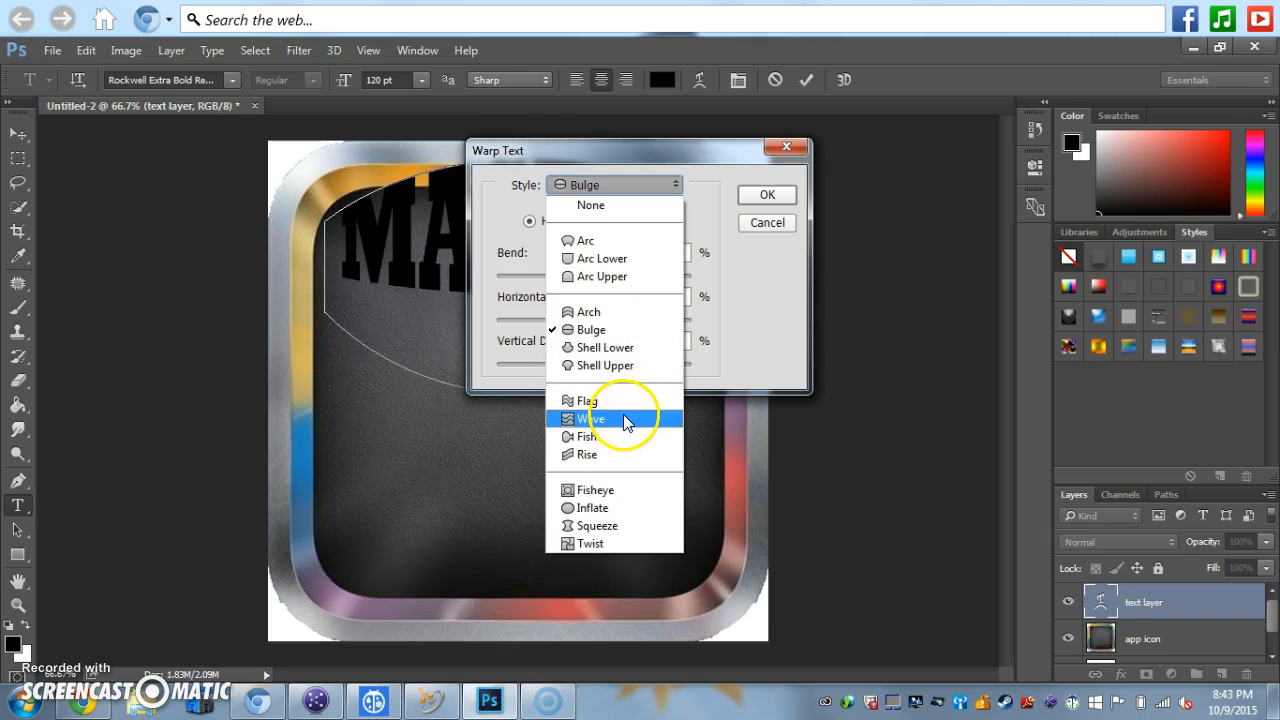
click(605, 508)
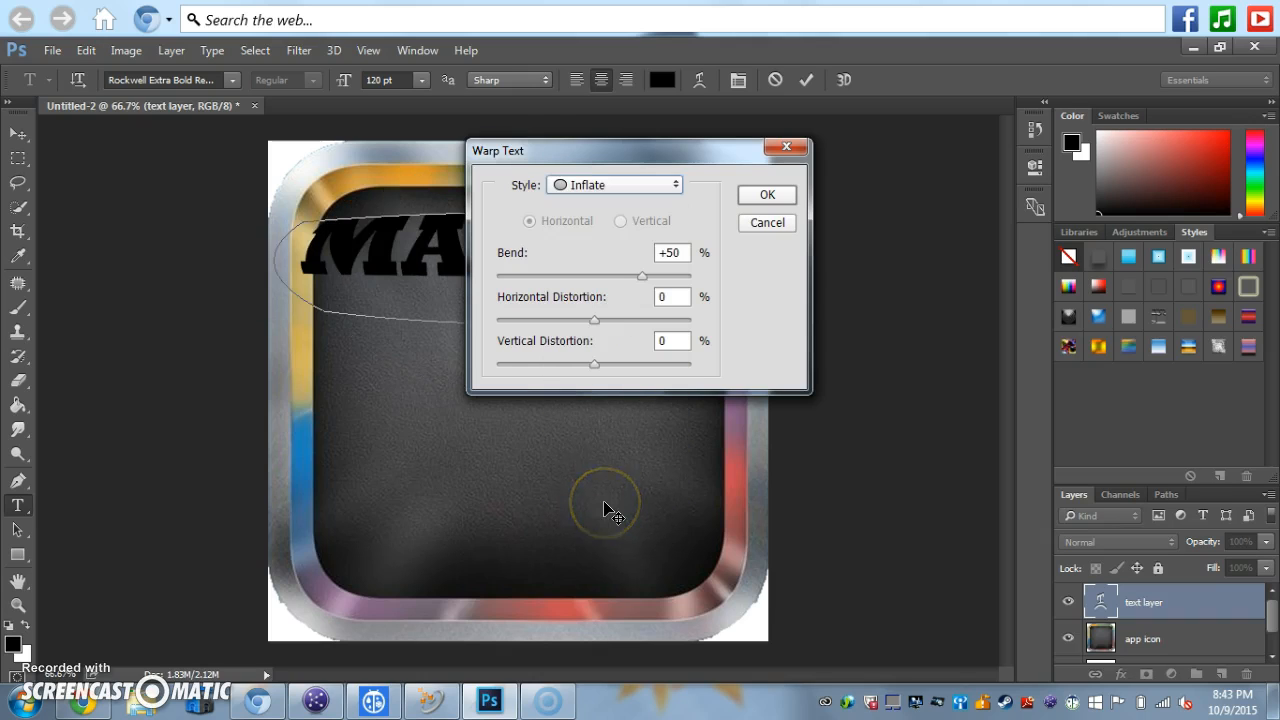
click(625, 186)
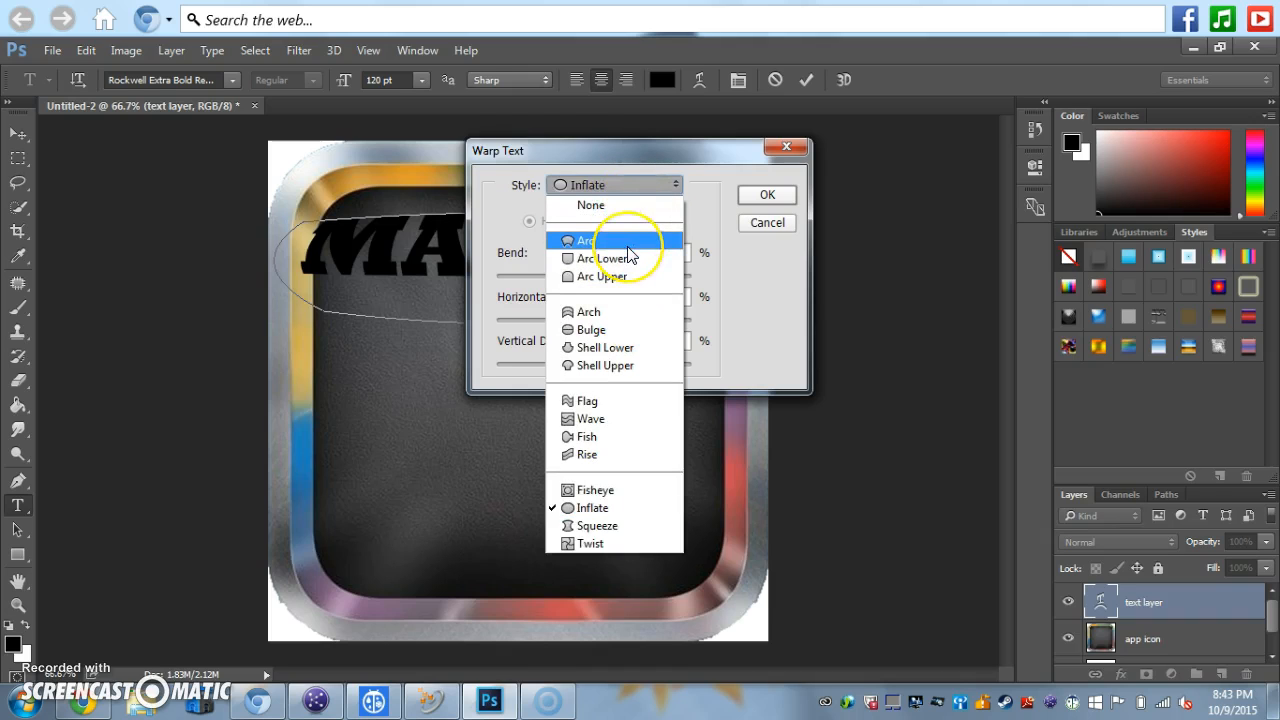
click(627, 246)
click(630, 185)
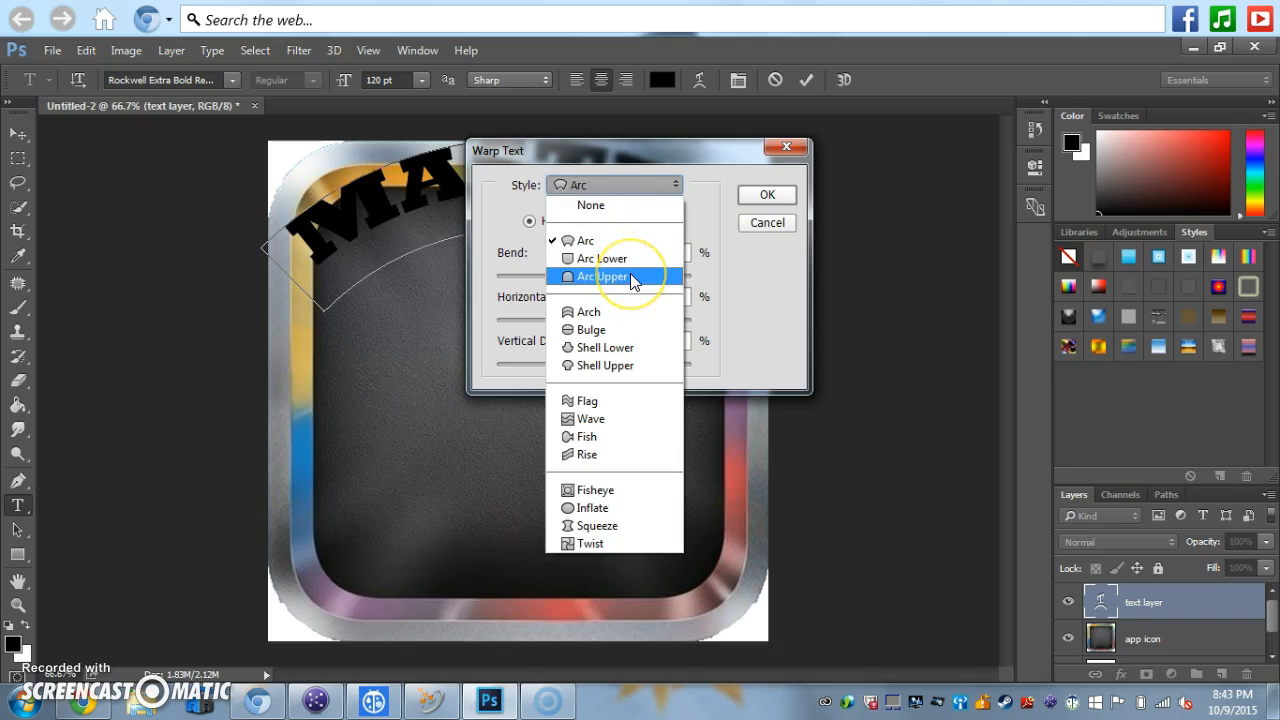
click(604, 276)
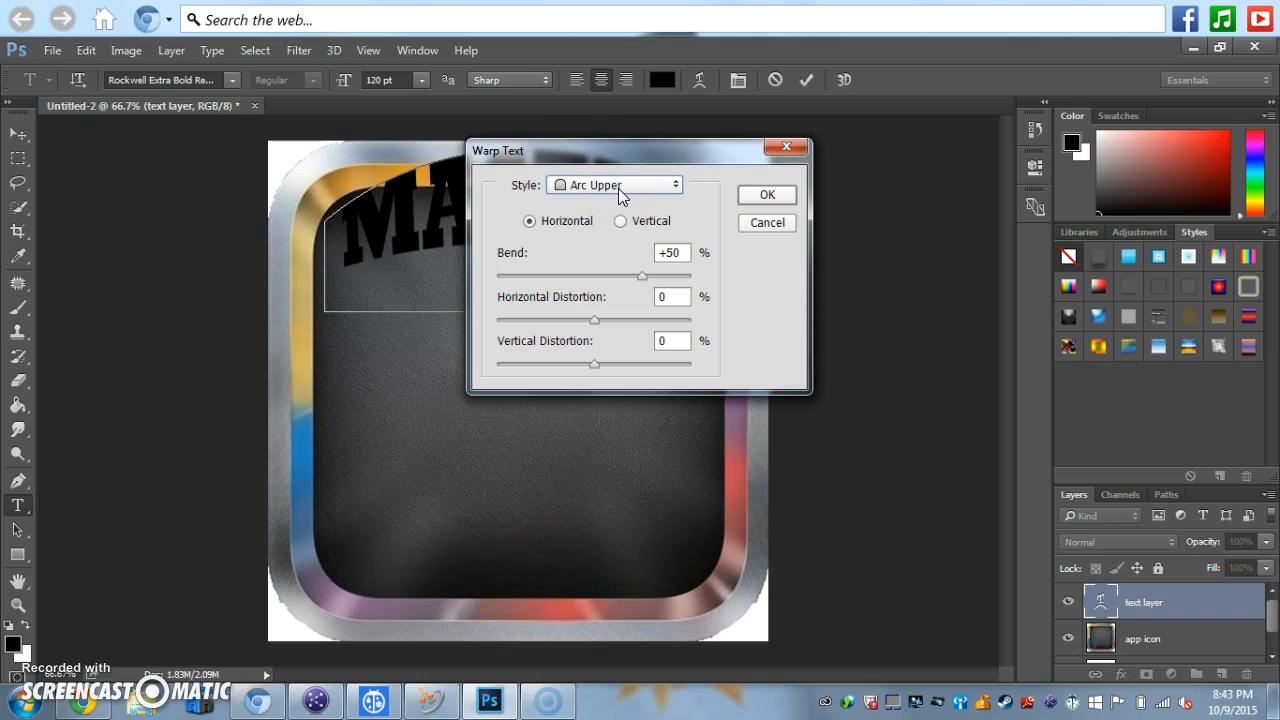
drag(618, 188, 604, 436)
drag(657, 197, 629, 204)
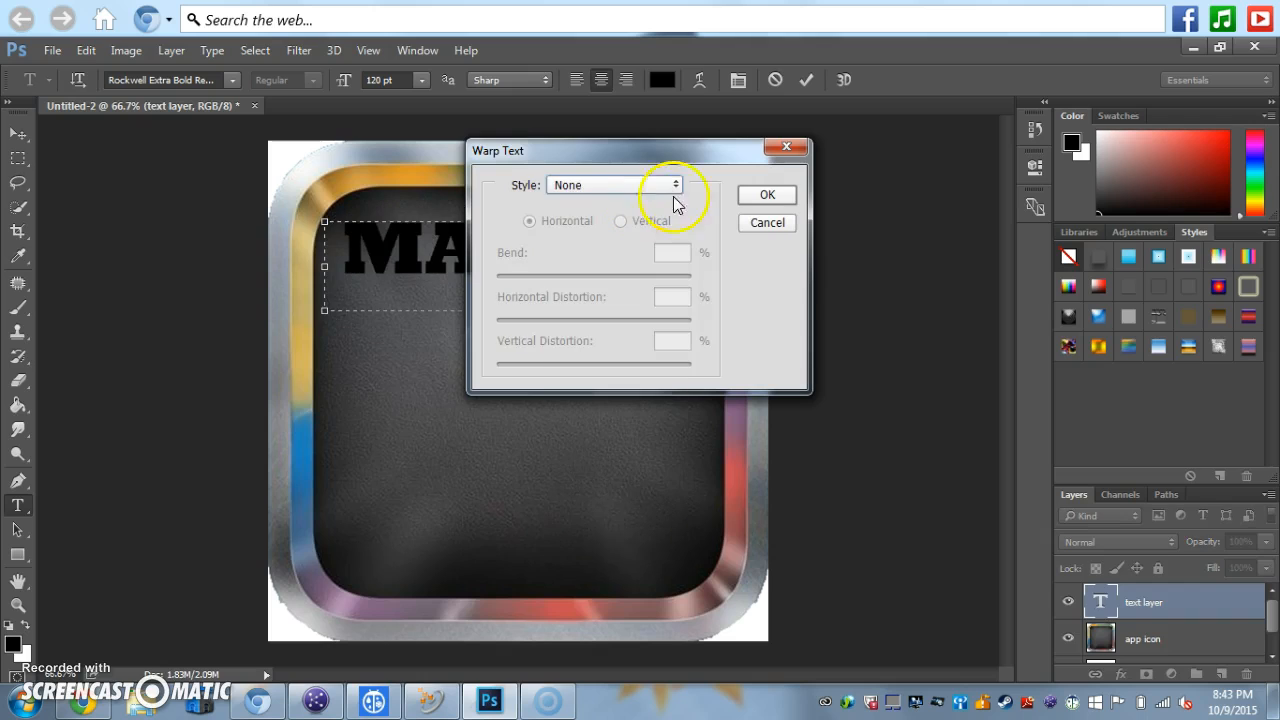
click(752, 196)
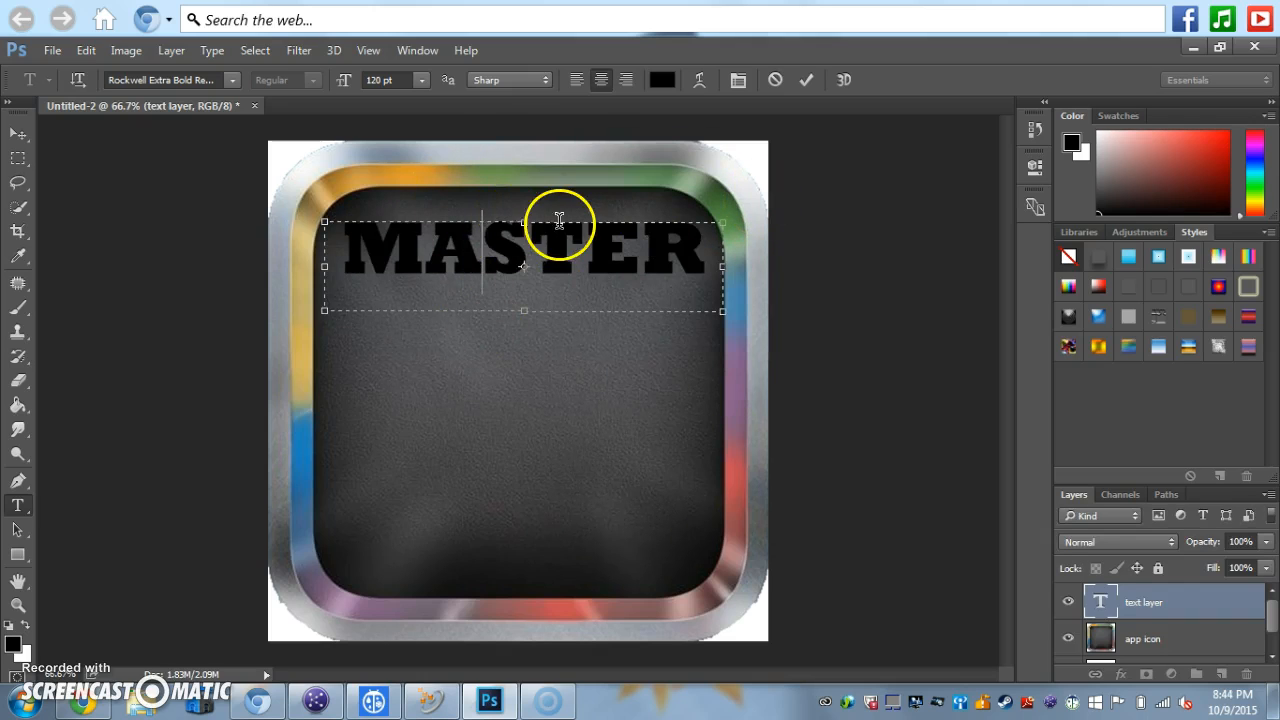
Select the whole MASTER text, compare the Strong and Windows anti-aliasing methods, and set it to Strong.
drag(703, 257, 355, 256)
click(537, 84)
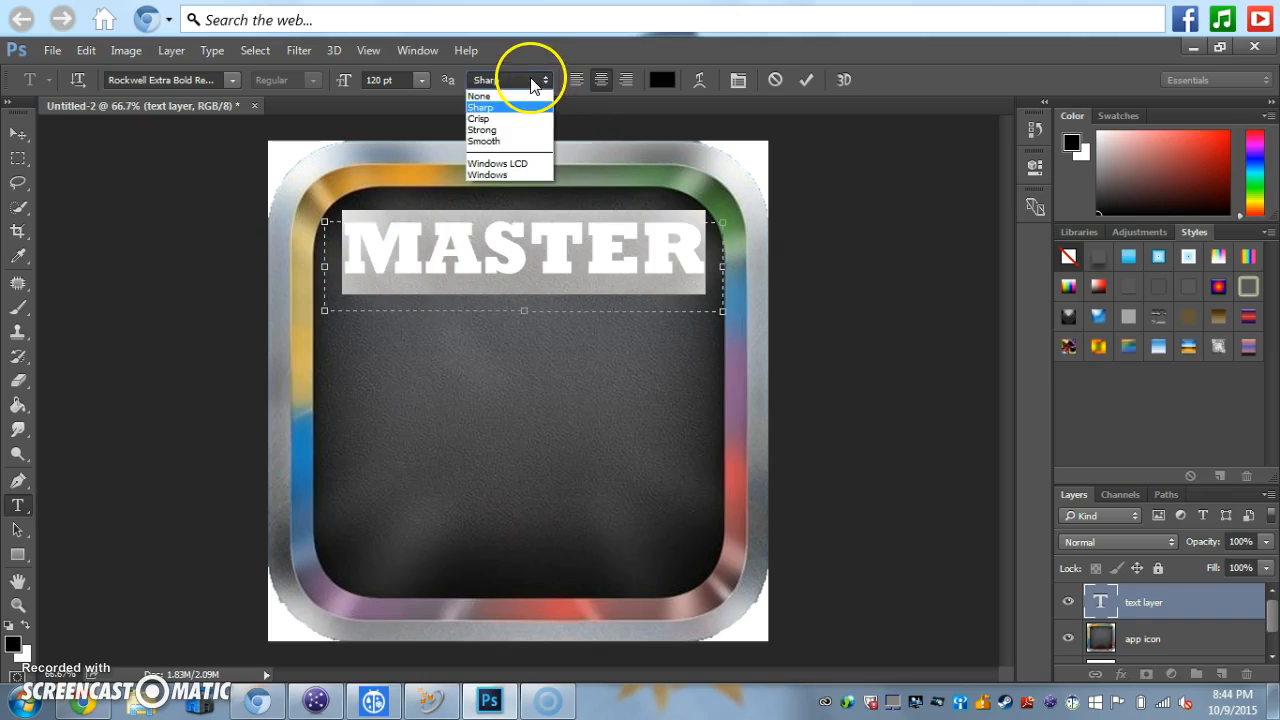
click(527, 140)
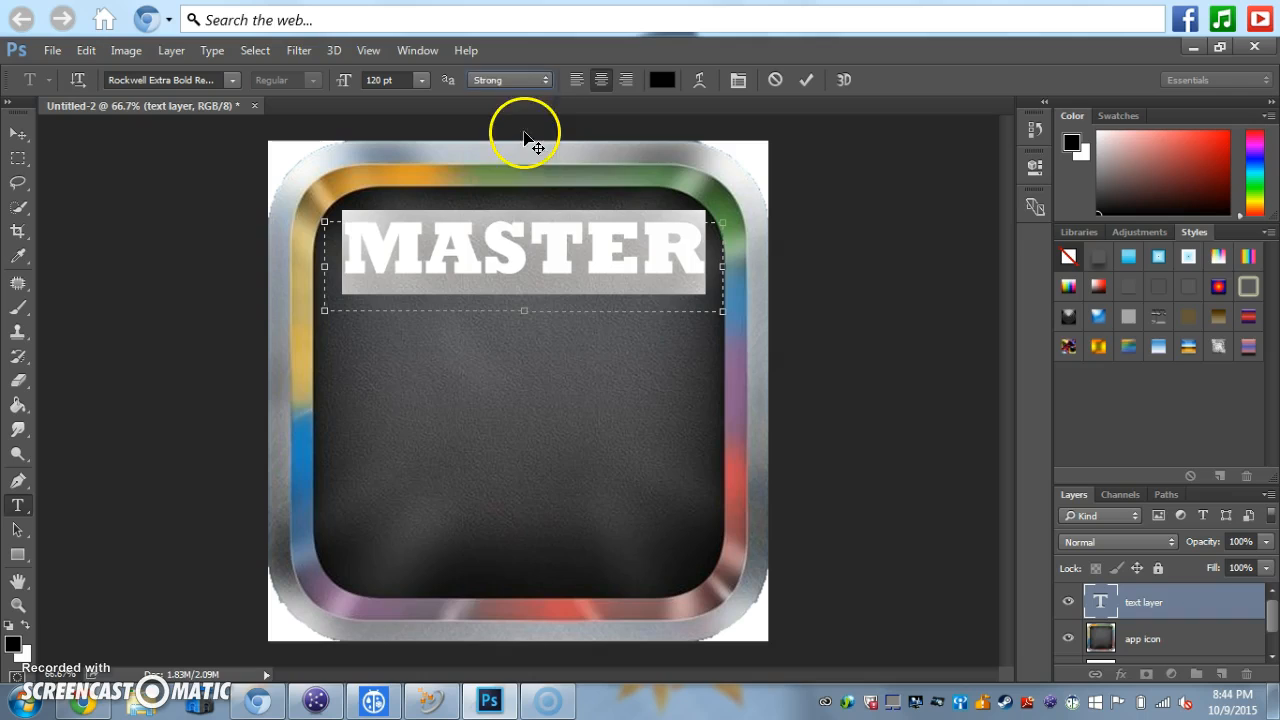
click(533, 84)
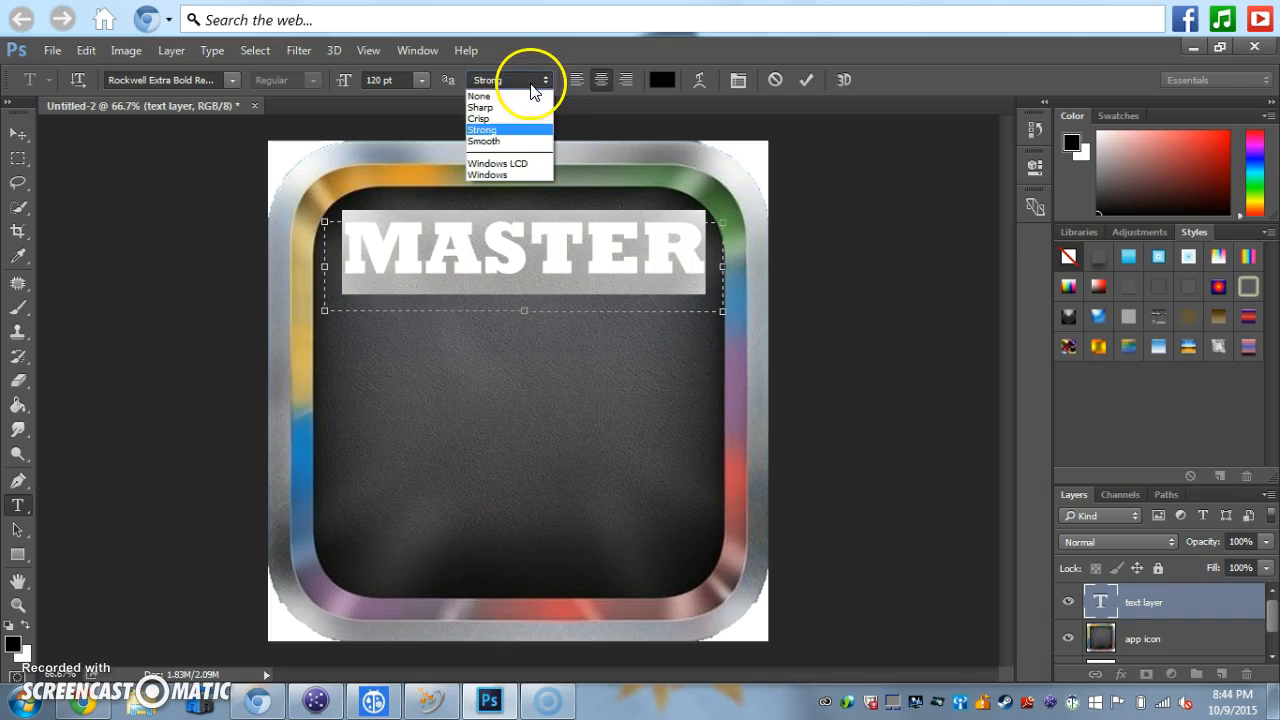
click(518, 174)
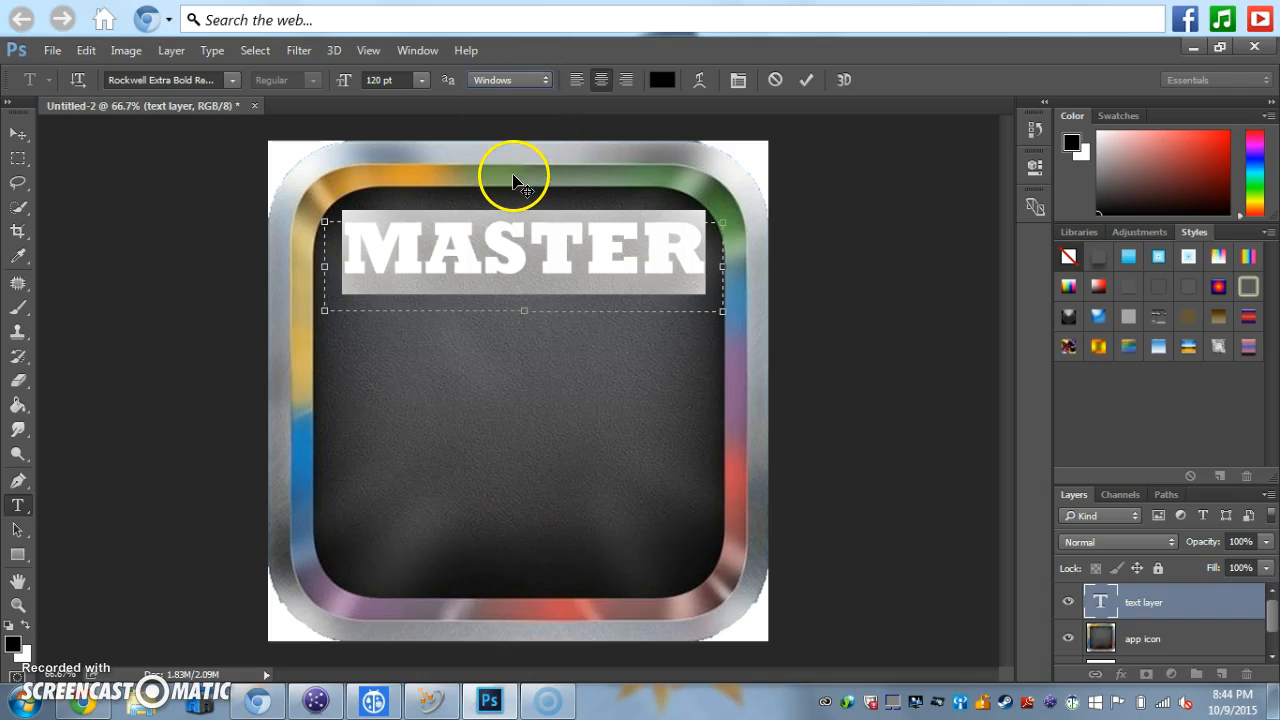
click(512, 80)
click(527, 133)
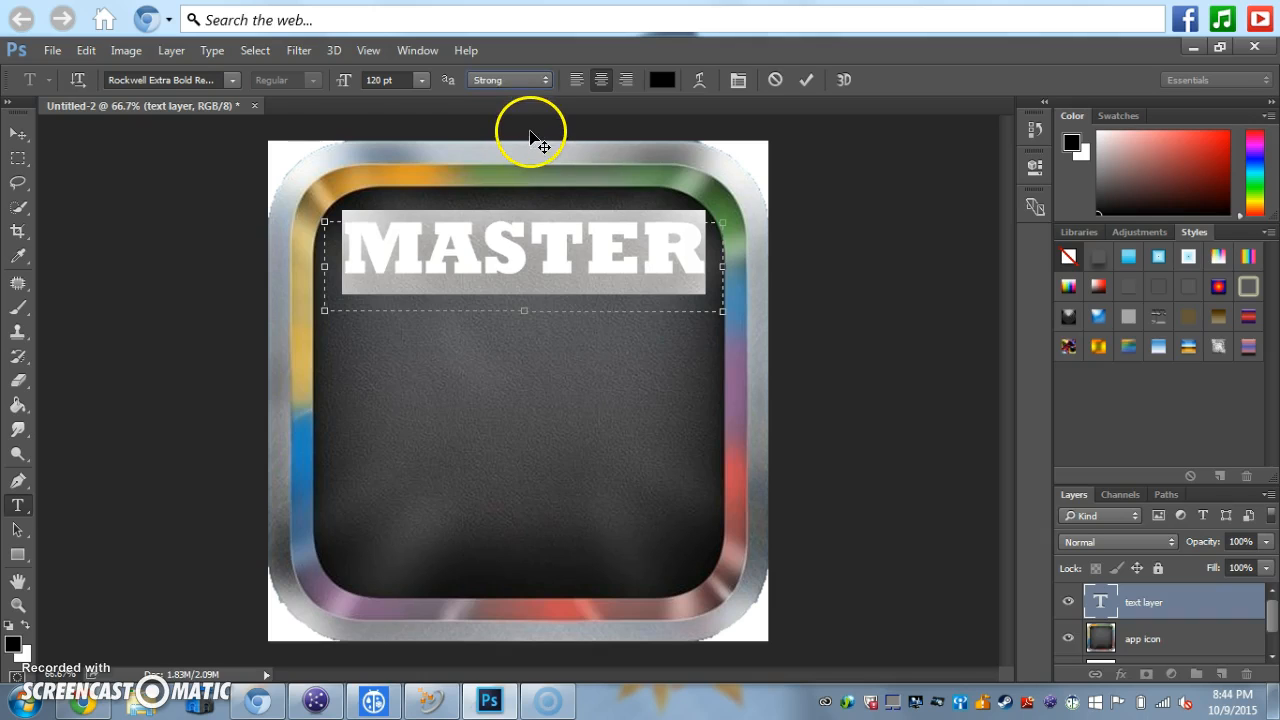
Change the MASTER text to the Stencil Regular font at 160 pt and commit the text edit.
click(232, 82)
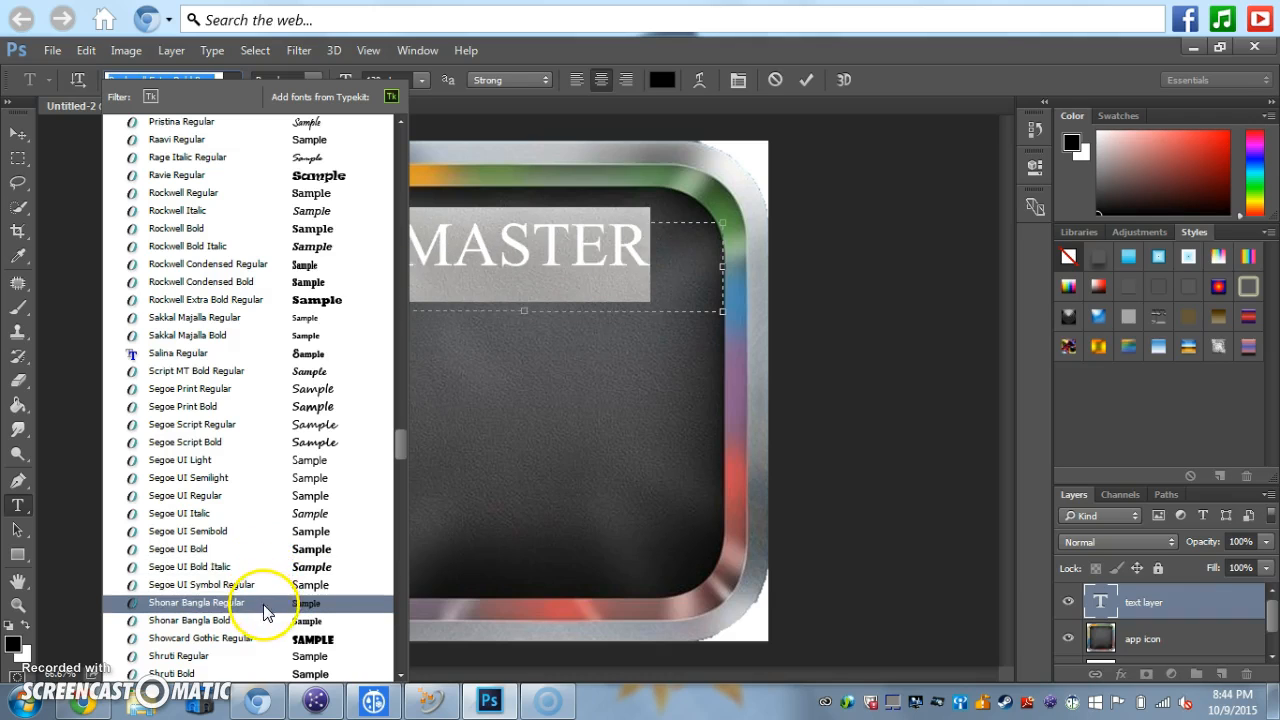
scroll(262, 640, down, 6)
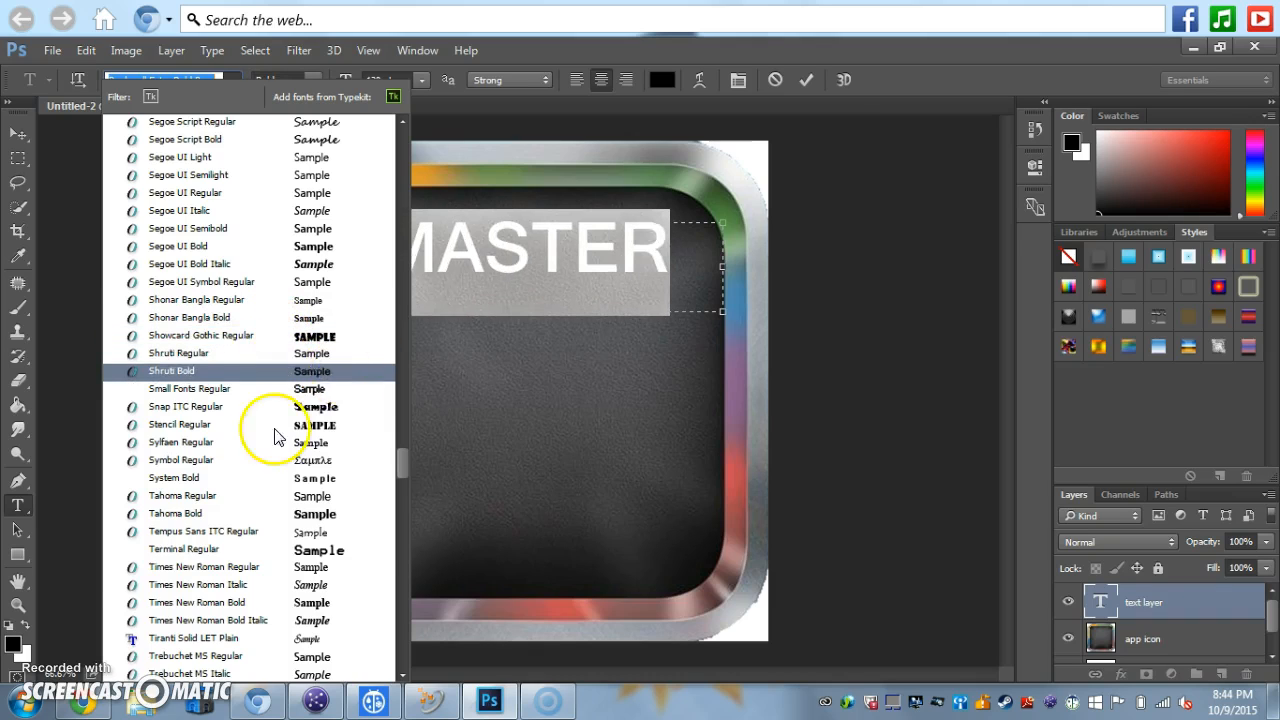
click(44, 646)
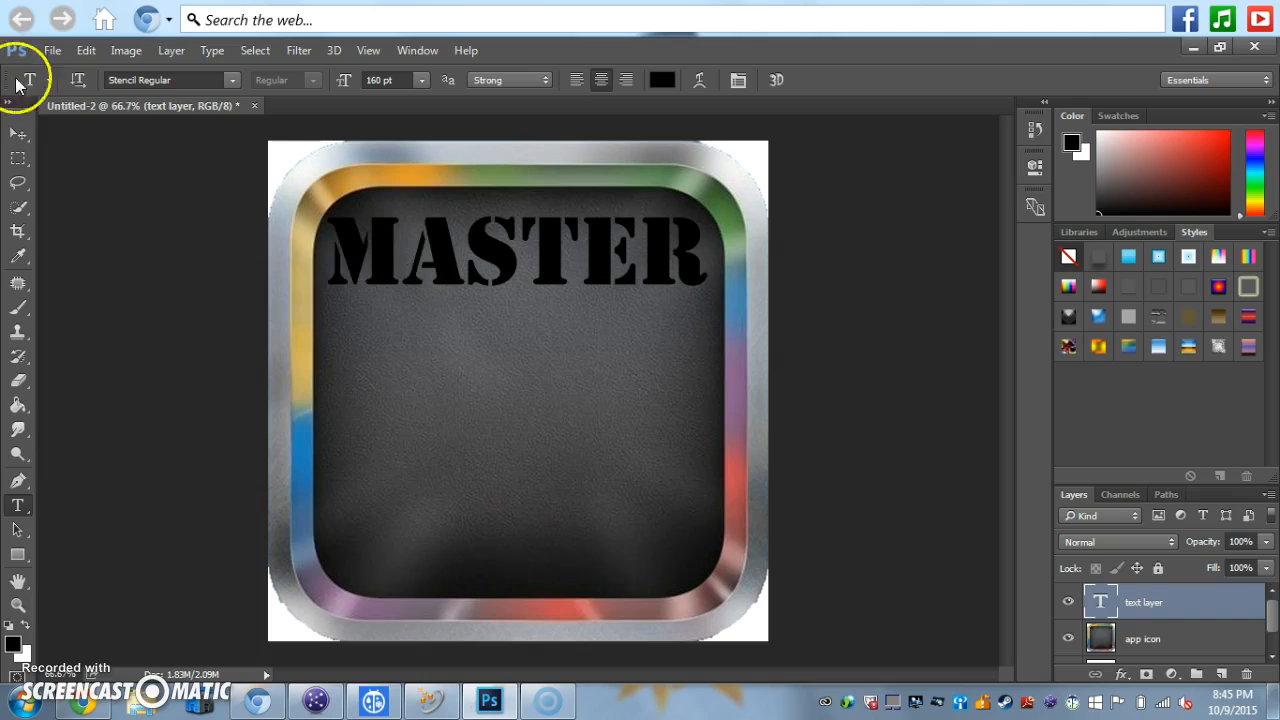
Open the laptop picture aser from the Pictures library.
click(53, 50)
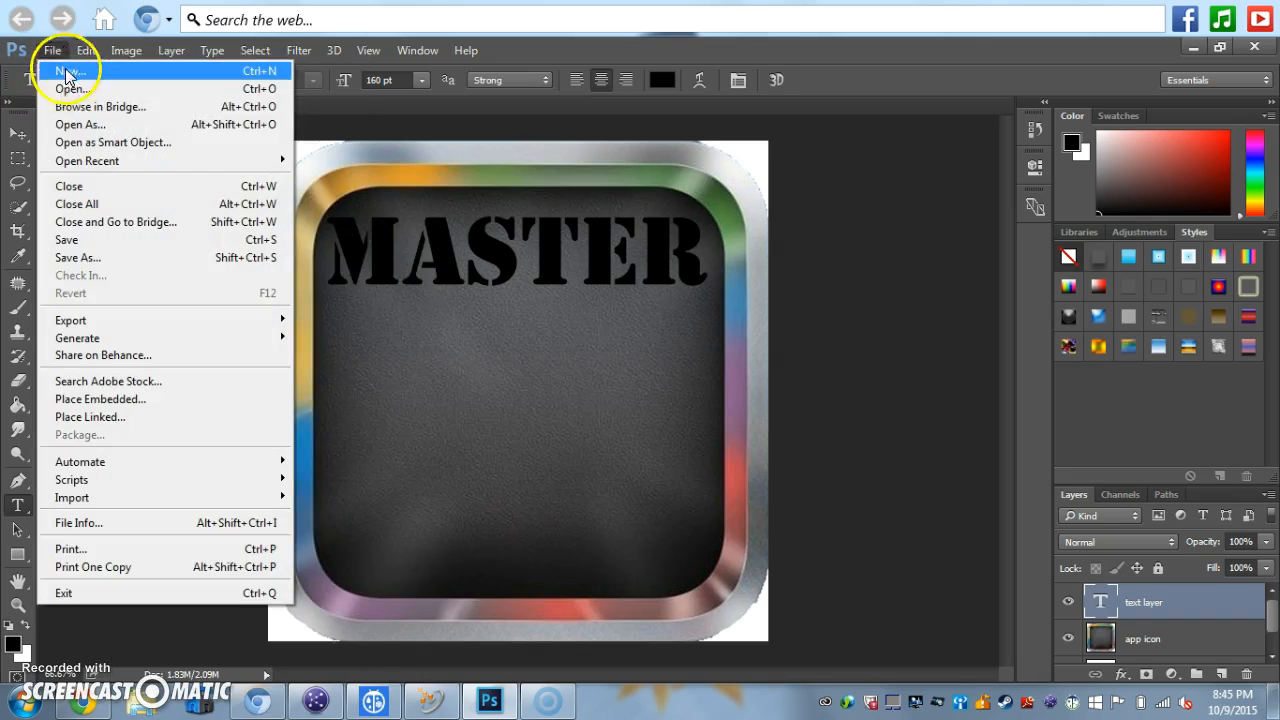
click(70, 90)
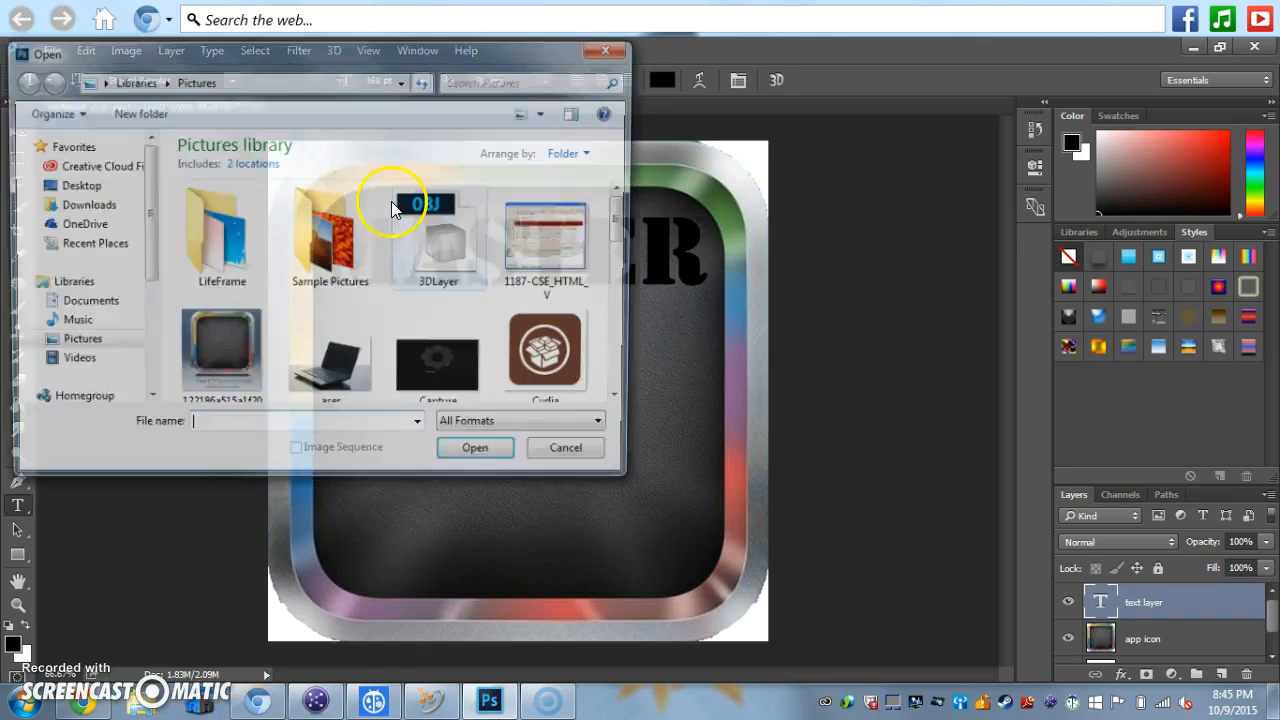
click(360, 355)
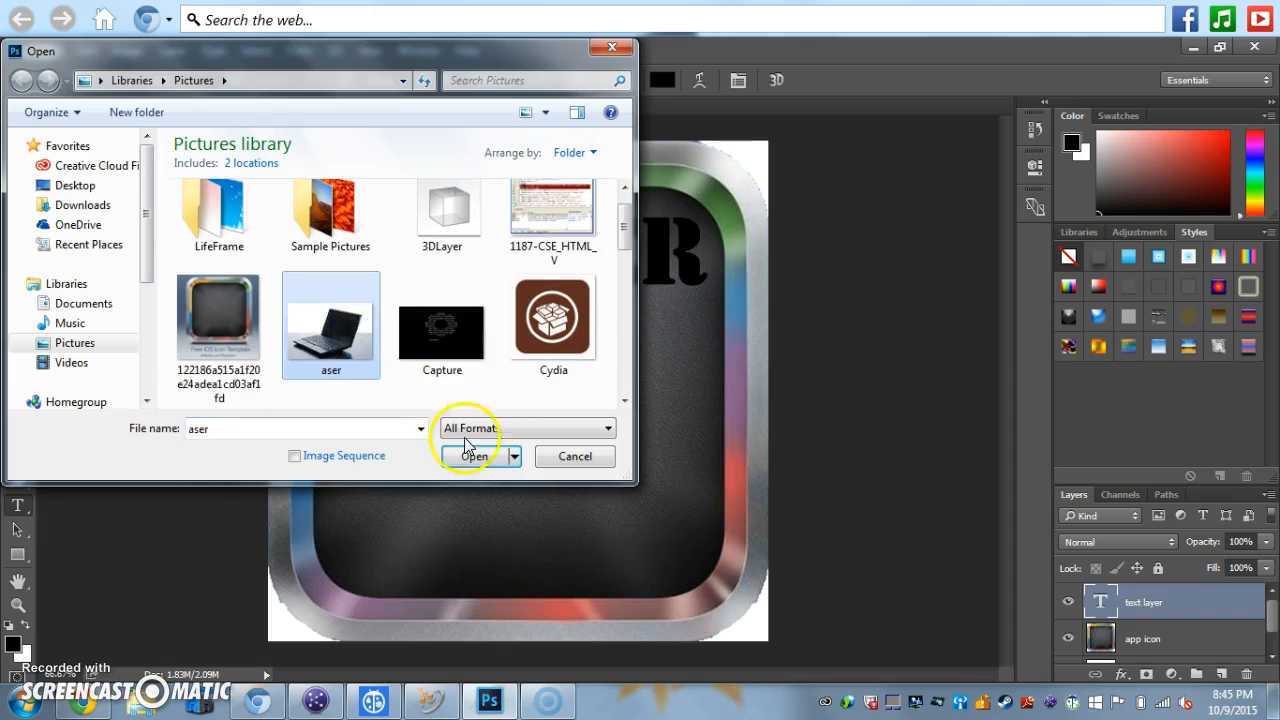
click(488, 460)
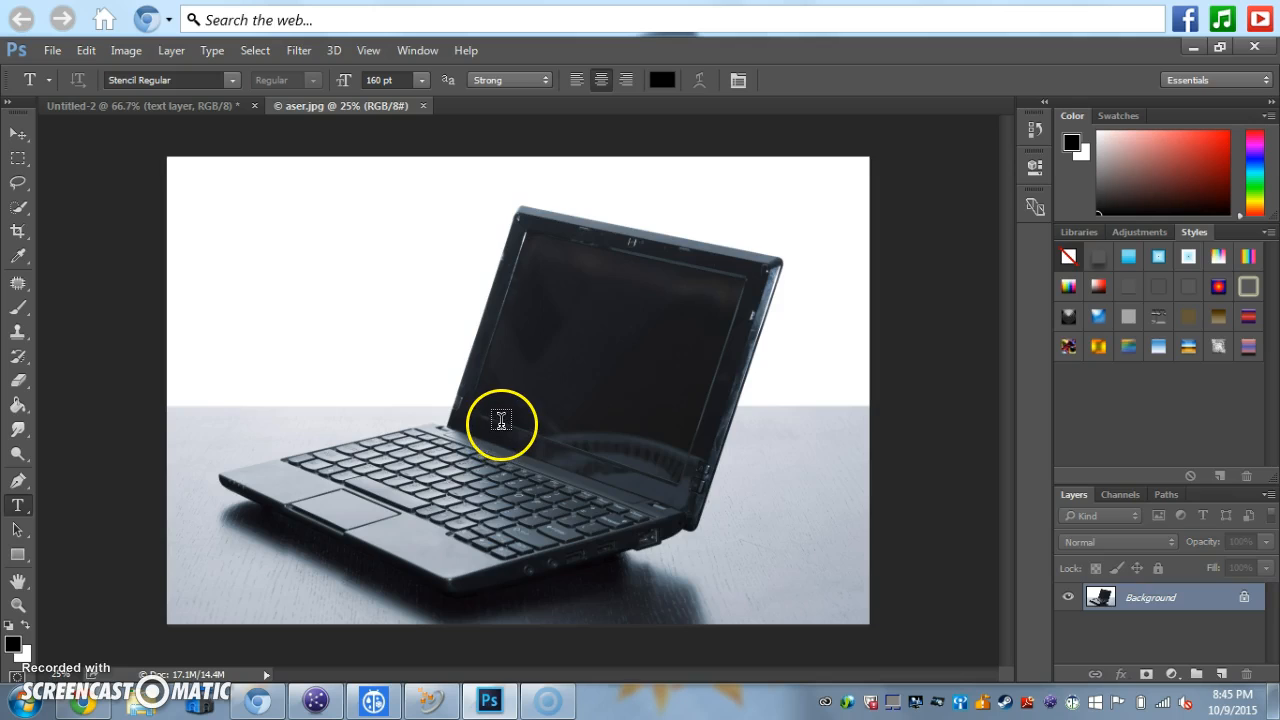
scroll(505, 432, up, 6)
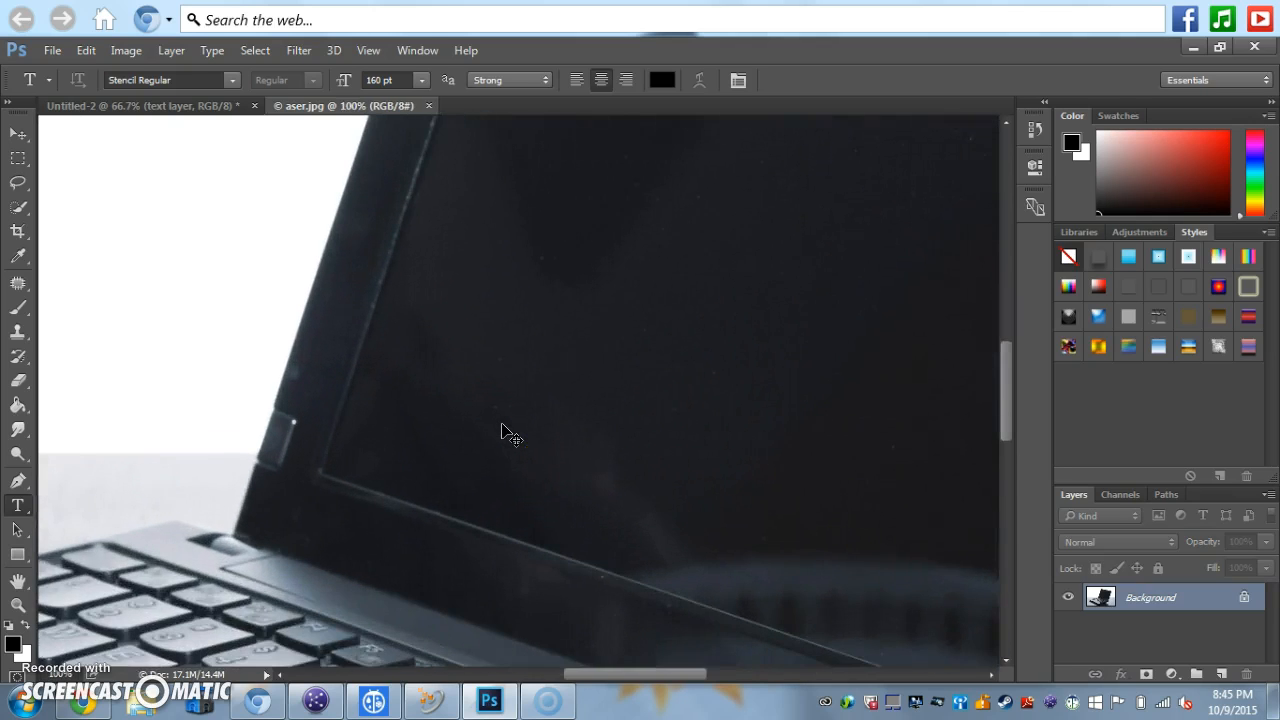
key(b)
drag(429, 497, 555, 416)
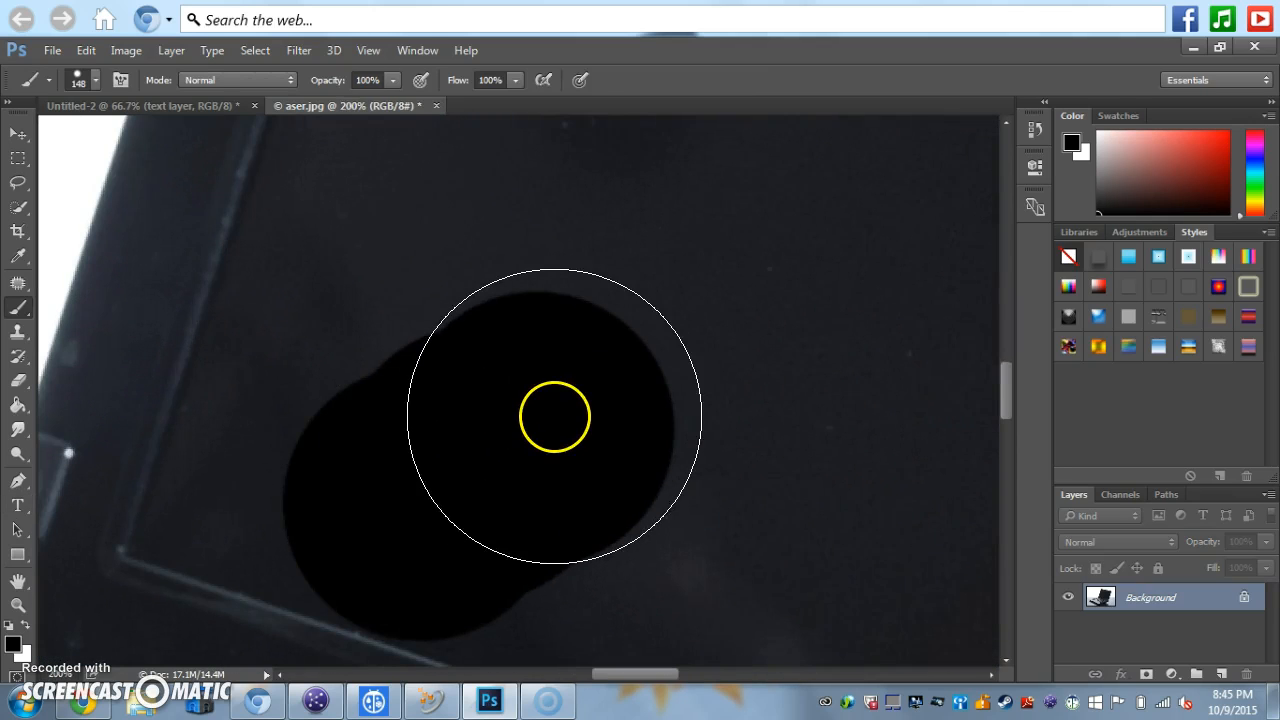
key(t)
key(ctrl+z)
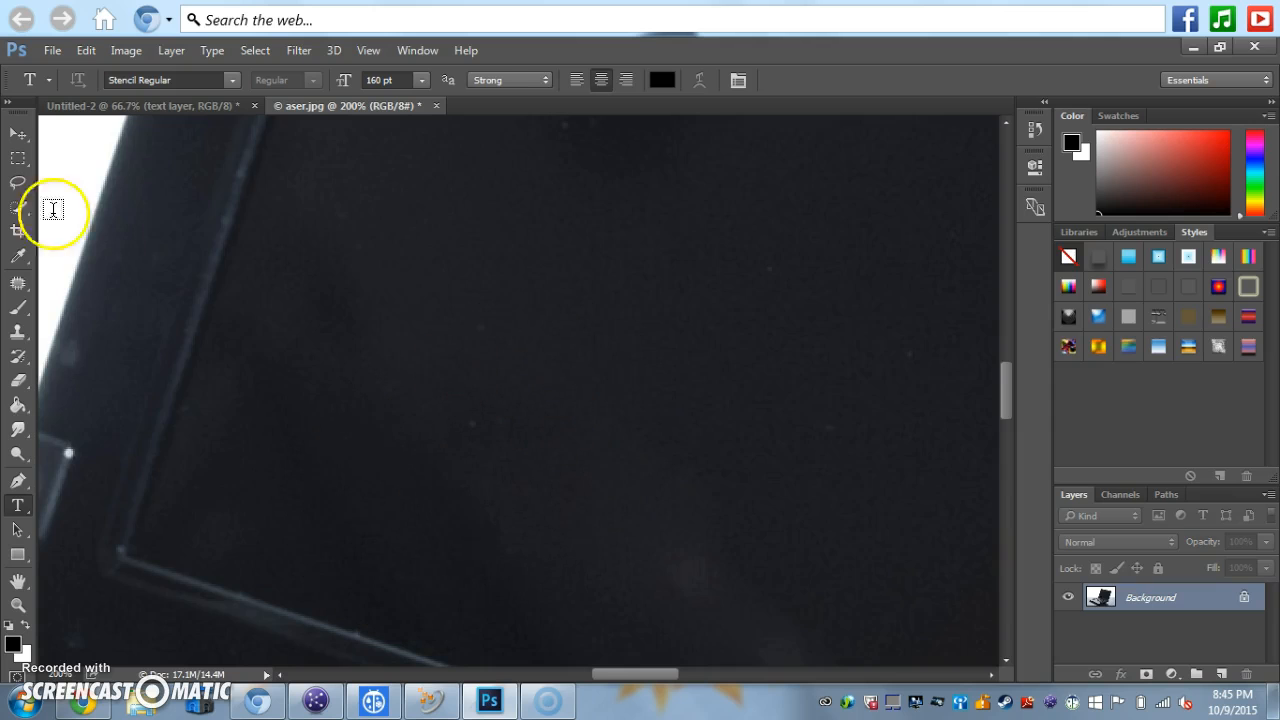
Examine the laptop photo's screen and keyboard up close, and return to a view of the whole picture.
click(18, 133)
mouse_move(257, 380)
mouse_down()
mouse_move(277, 391)
mouse_move(492, 120)
mouse_up()
drag(309, 443, 589, 215)
drag(423, 474, 537, 360)
drag(323, 540, 557, 411)
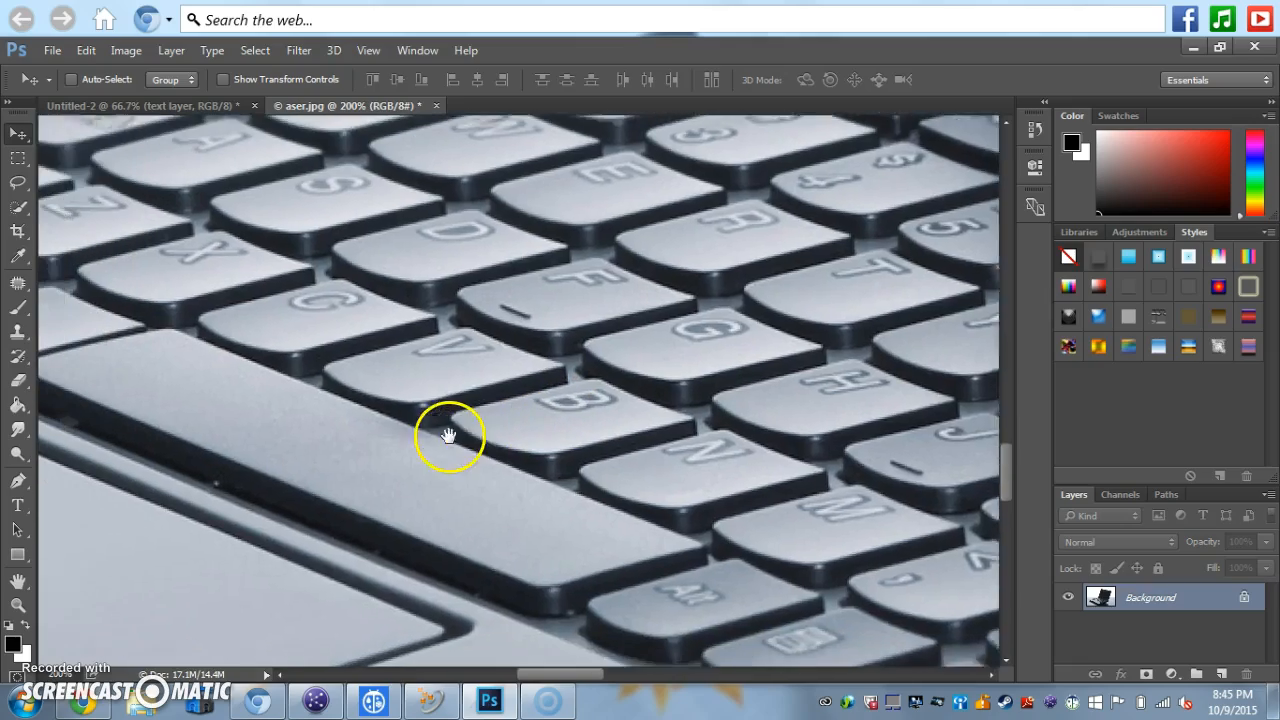
drag(363, 446, 449, 440)
key(ctrl+plus)
key(ctrl+plus)
key(ctrl+plus)
key(ctrl+plus)
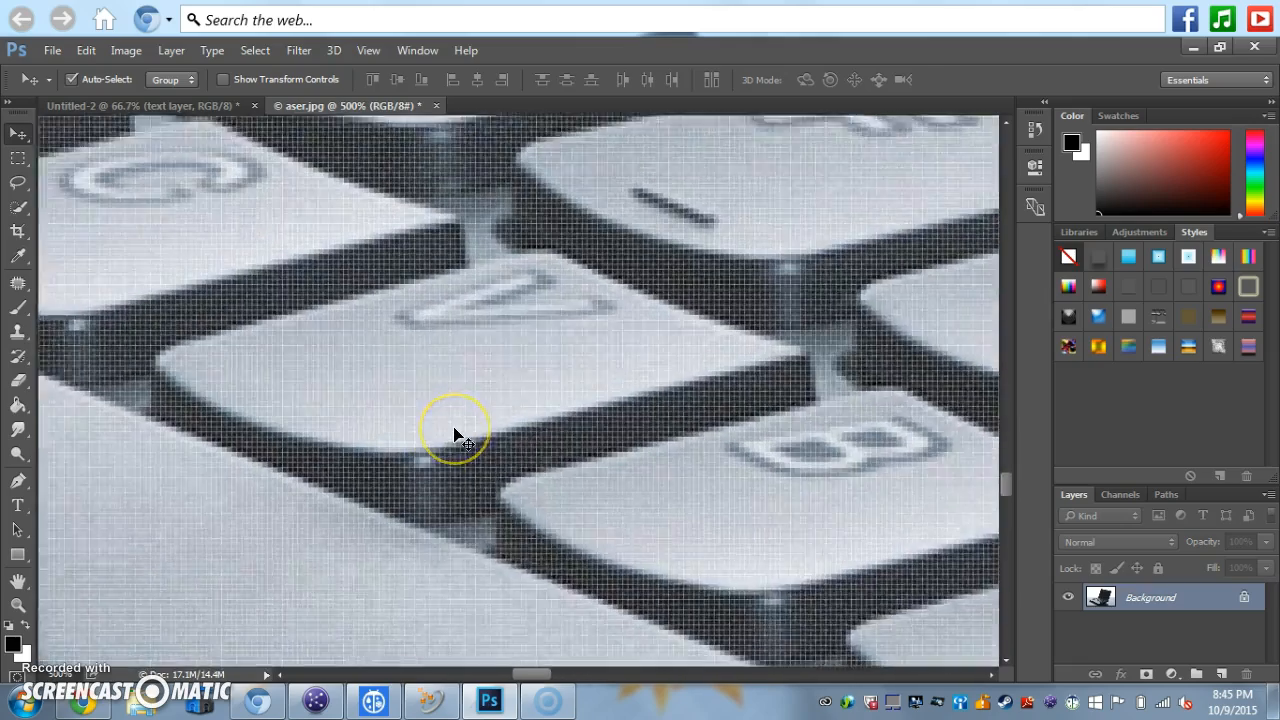
key(ctrl+minus)
key(ctrl+minus)
key(ctrl+minus)
key(ctrl+minus)
key(ctrl+minus)
key(ctrl+minus)
key(ctrl+minus)
key(ctrl+minus)
key(ctrl+minus)
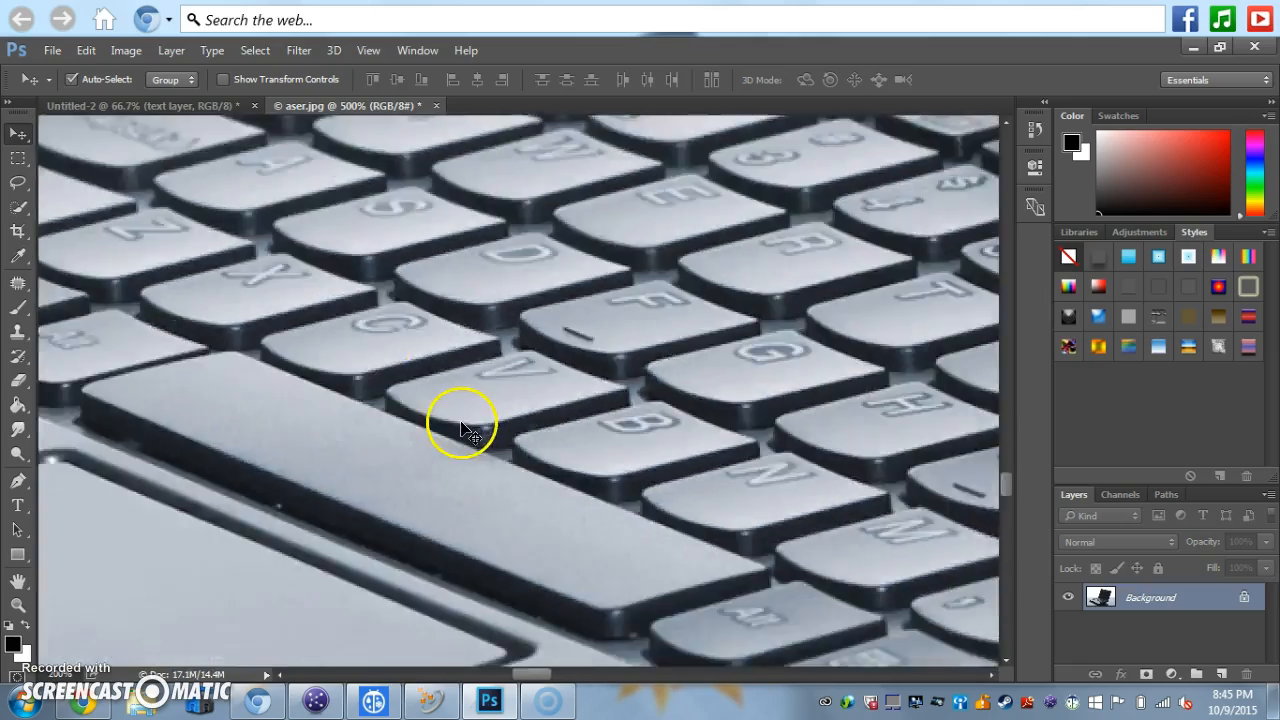
key(ctrl+minus)
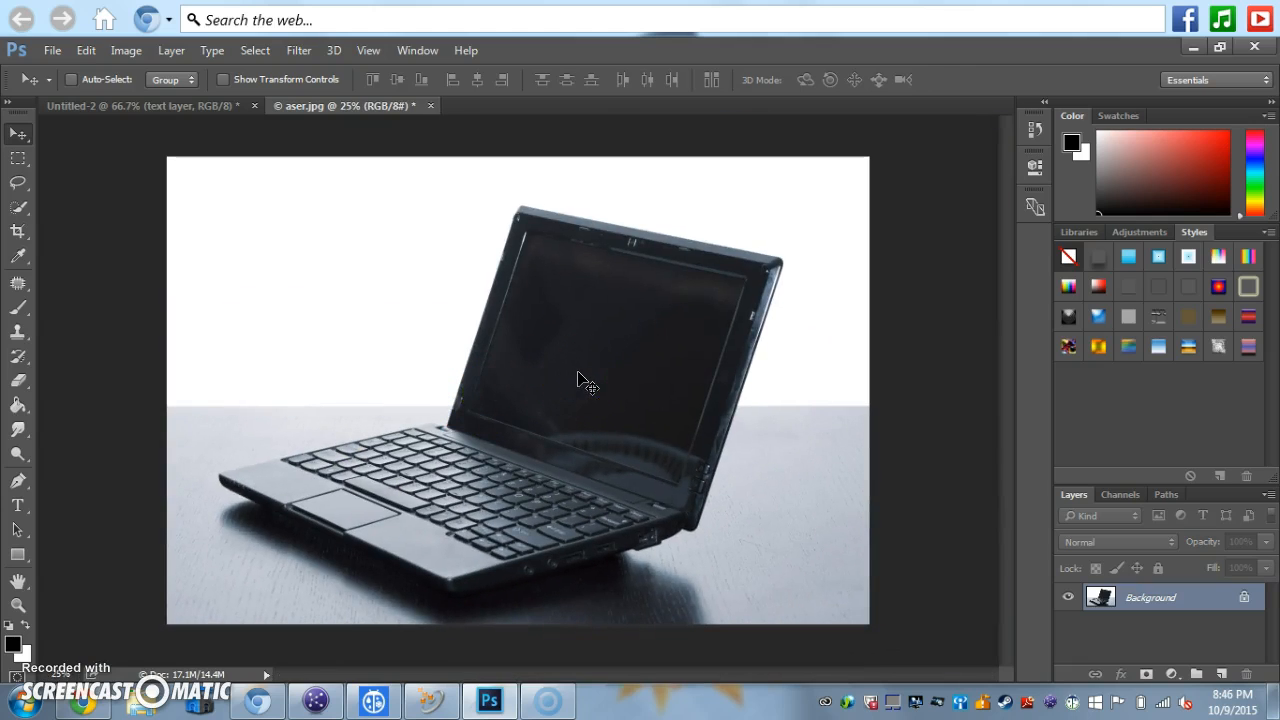
click(565, 362)
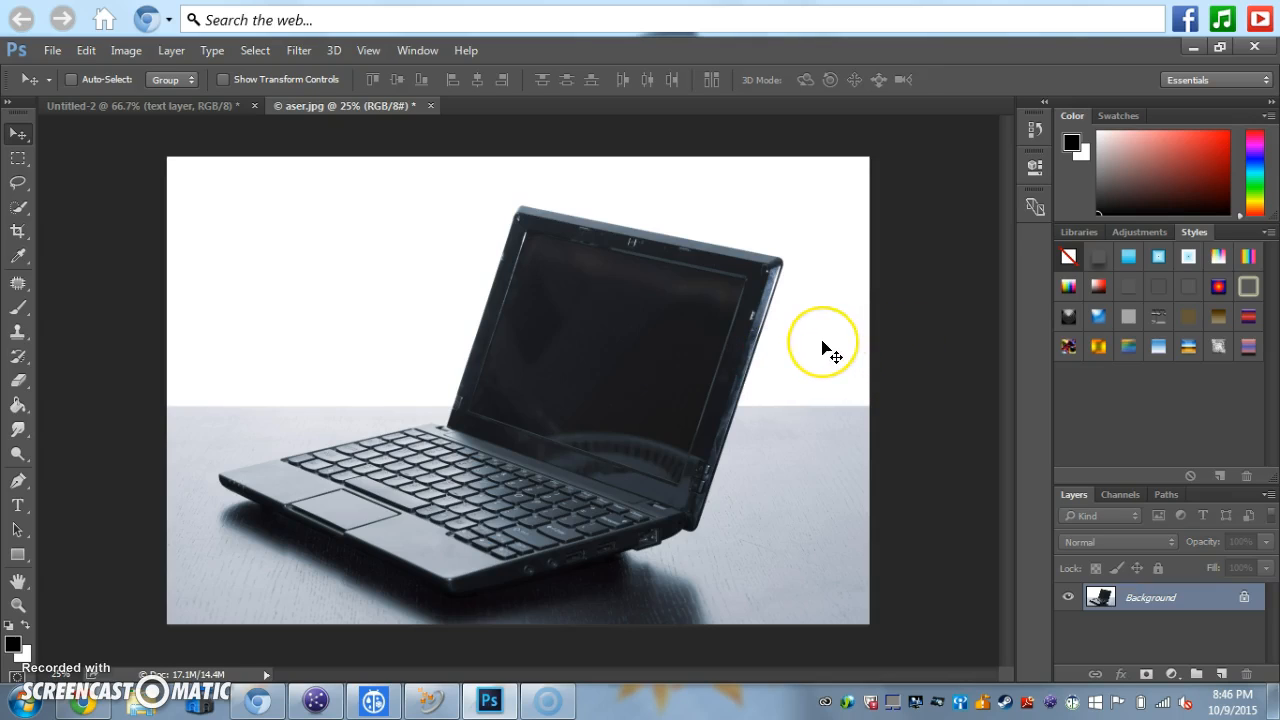
Select the whole laptop with the Quick Selection tool, enlarging its brush to 41 px.
key(ctrl+plus)
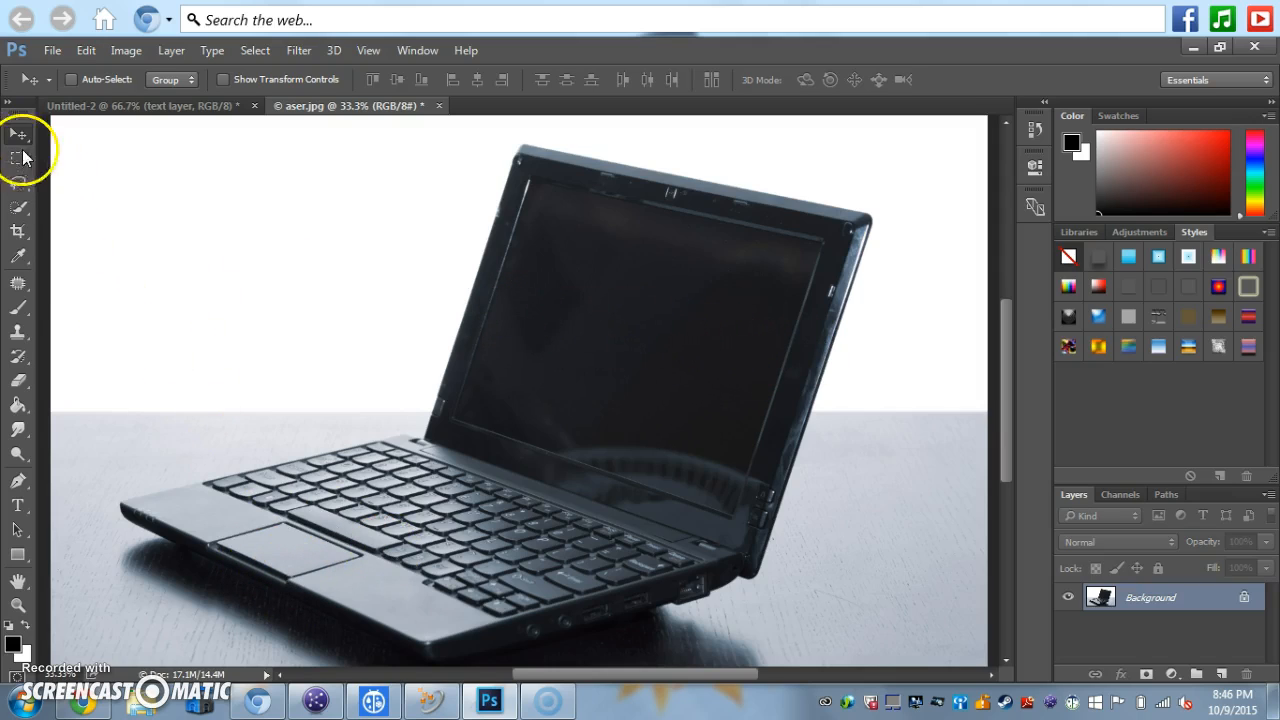
click(18, 206)
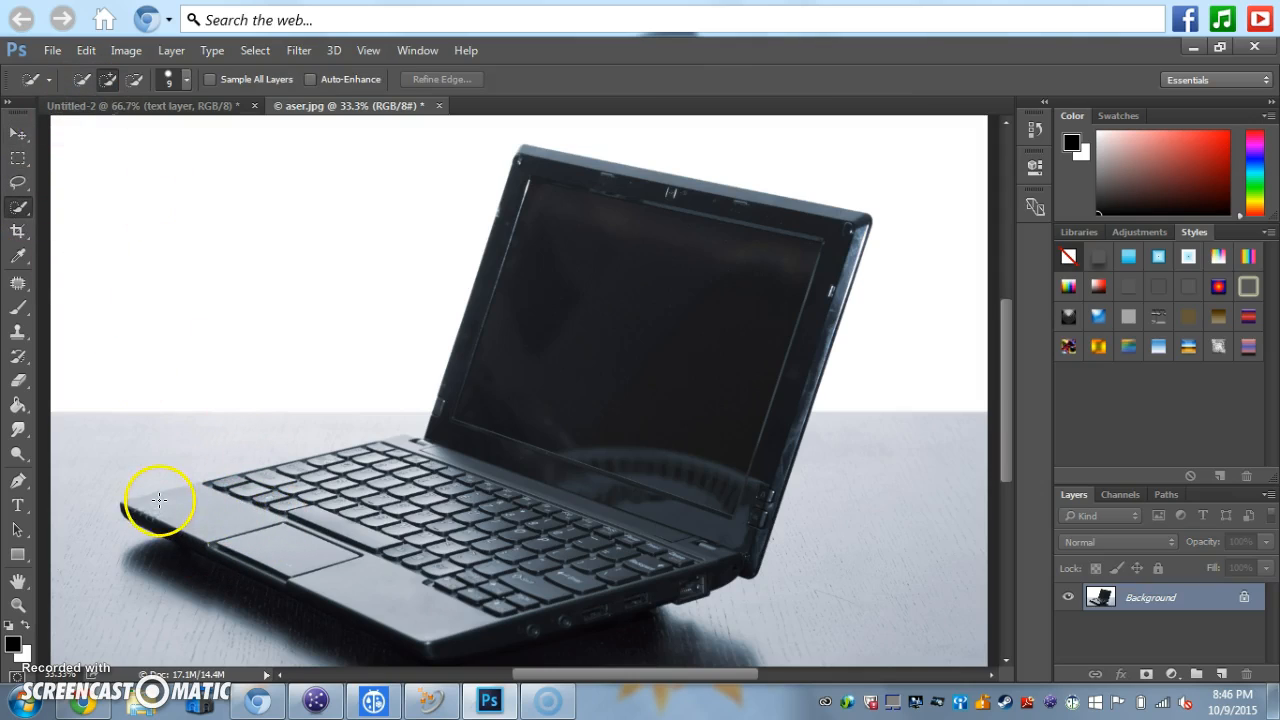
mouse_move(255, 537)
mouse_down()
mouse_move(396, 596)
mouse_move(463, 587)
mouse_move(507, 552)
mouse_move(516, 576)
mouse_move(470, 606)
mouse_move(499, 593)
mouse_move(511, 593)
mouse_move(499, 606)
mouse_move(527, 603)
mouse_move(646, 564)
mouse_move(596, 534)
mouse_up()
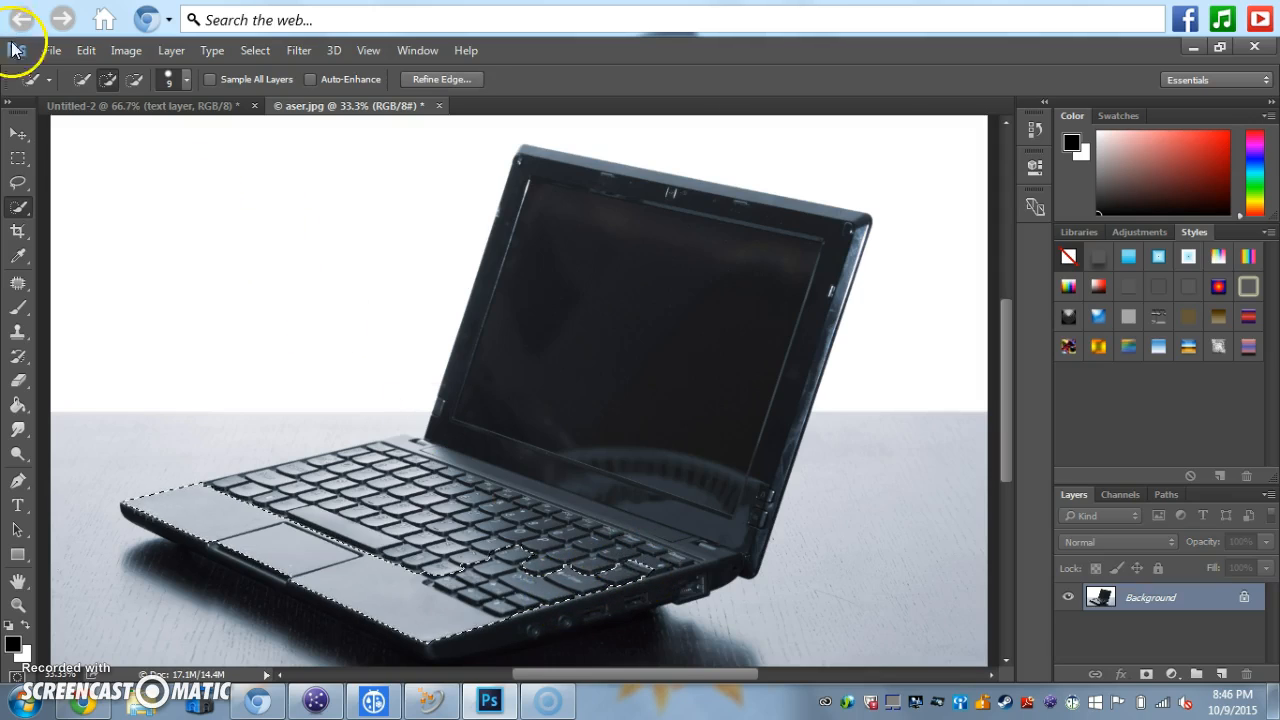
click(186, 79)
click(119, 134)
mouse_move(458, 505)
mouse_down()
mouse_move(409, 548)
mouse_move(442, 526)
mouse_move(436, 567)
mouse_move(504, 534)
mouse_move(472, 553)
mouse_move(493, 503)
mouse_move(553, 541)
mouse_move(555, 569)
mouse_move(537, 529)
mouse_move(597, 558)
mouse_move(694, 552)
mouse_move(401, 450)
mouse_up()
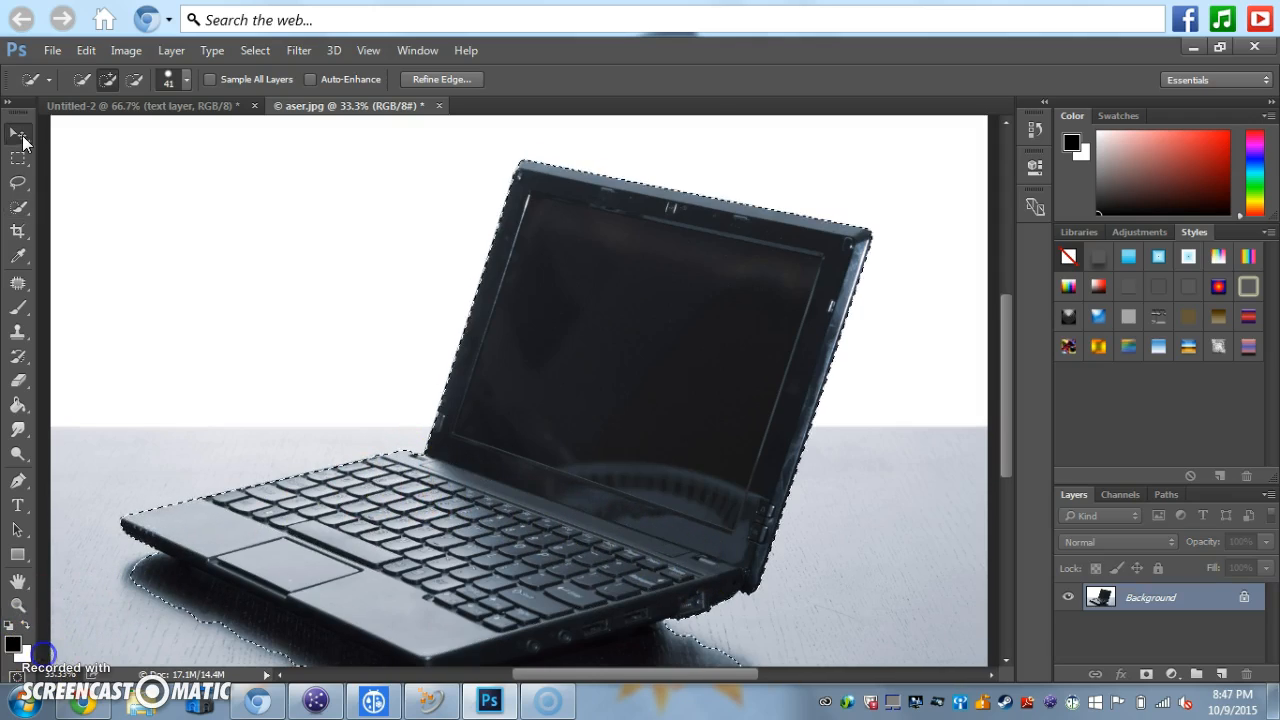
Move the selected laptop from aser.jpg into the Untitled-2 icon document.
key(v)
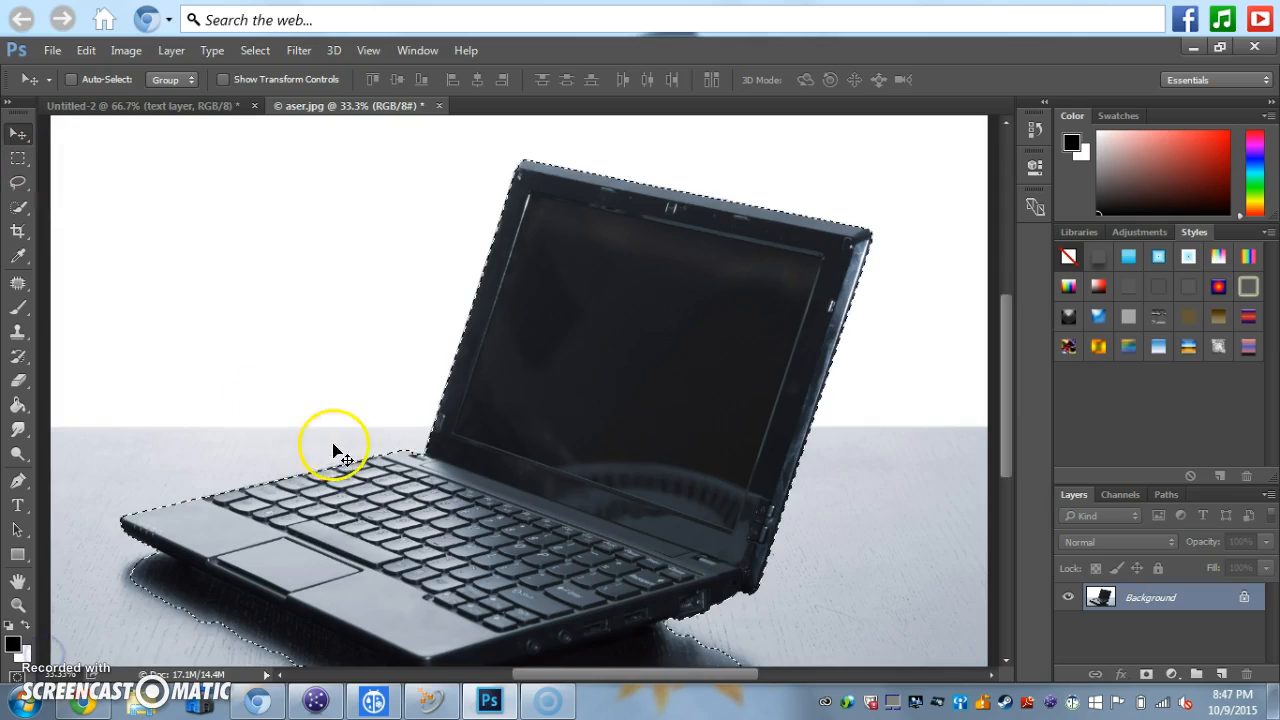
scroll(338, 455, down, 1)
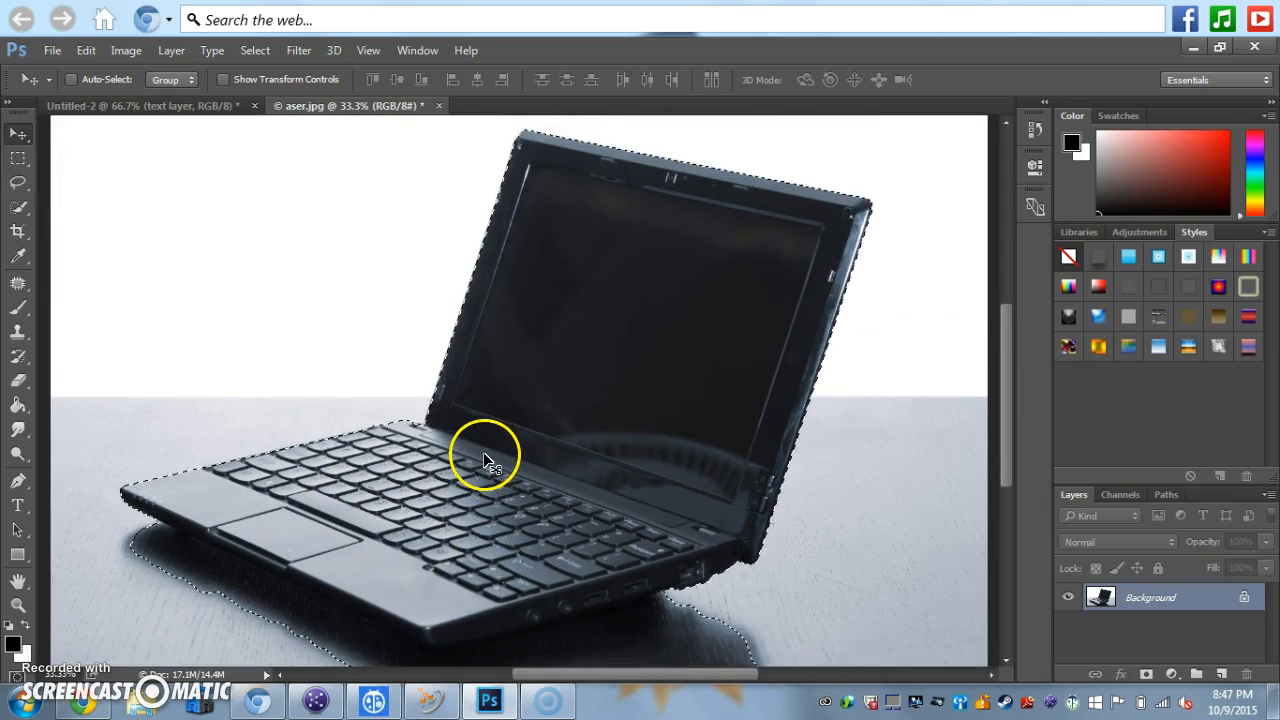
scroll(483, 455, up, 2)
drag(554, 488, 491, 385)
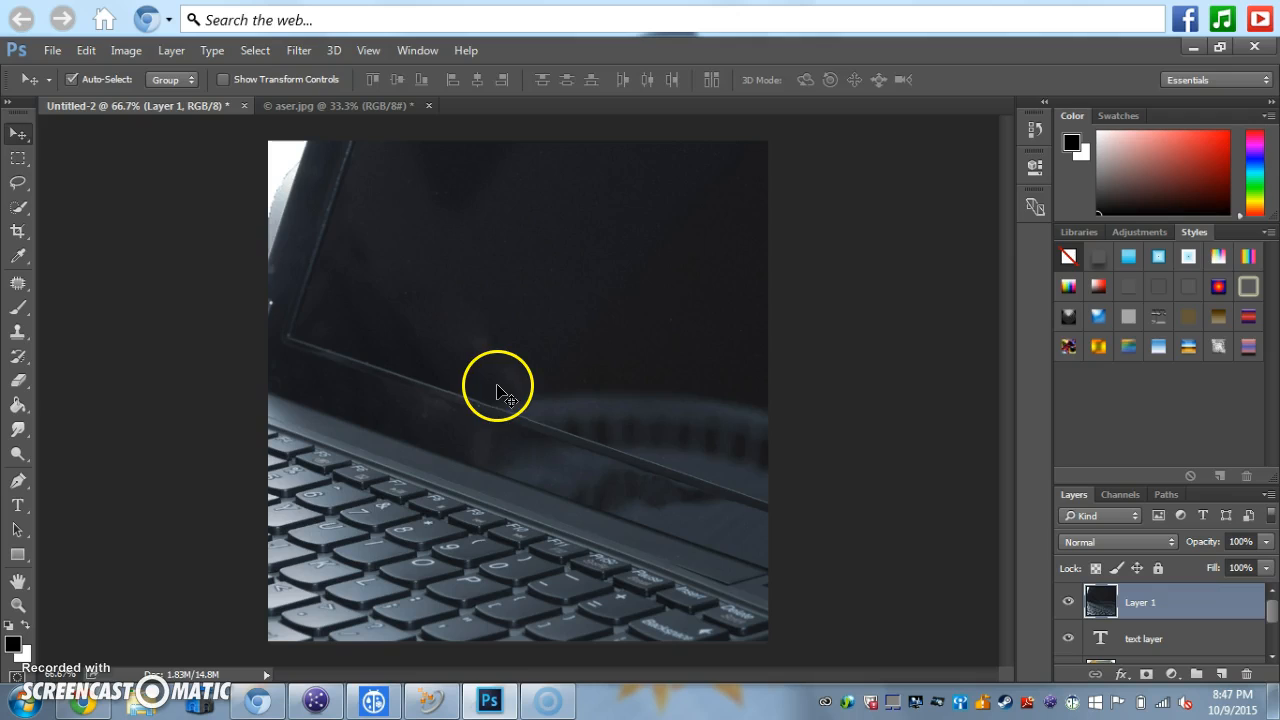
Scale the laptop layer proportionally down to about 44% with Free Transform.
key(ctrl+t)
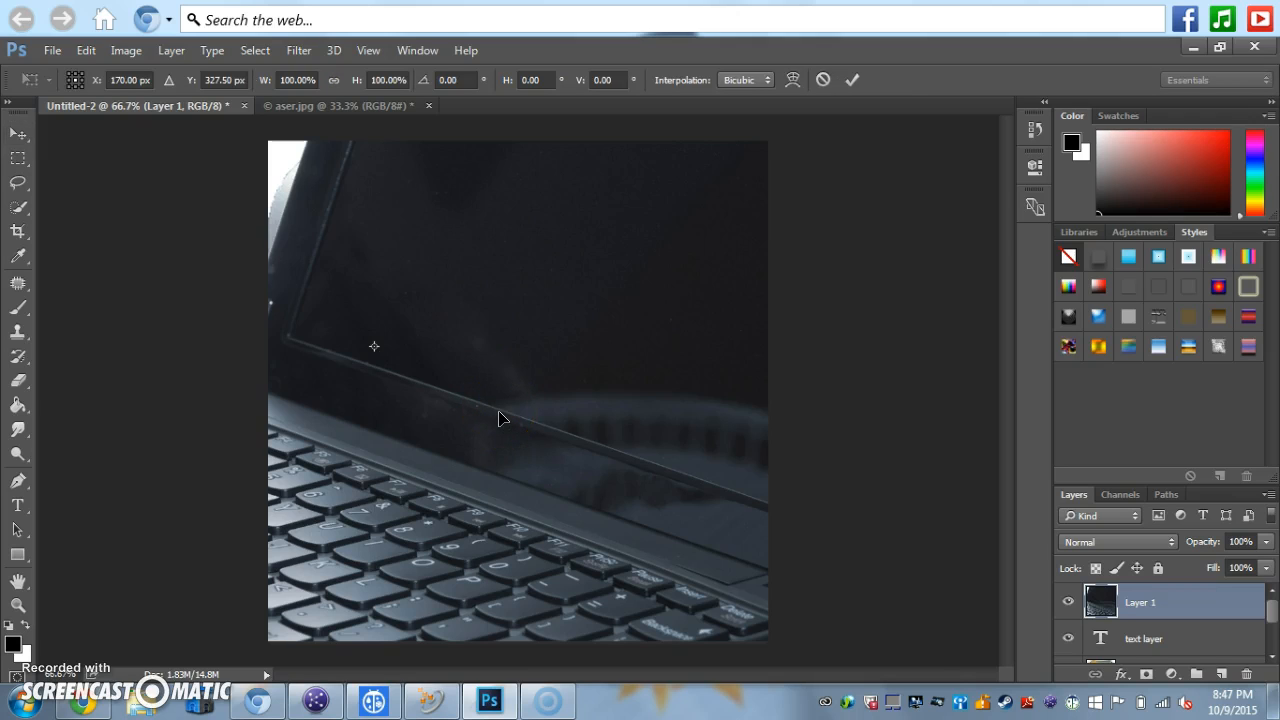
key(ctrl+minus)
key(ctrl+minus)
key(ctrl+minus)
key(ctrl+minus)
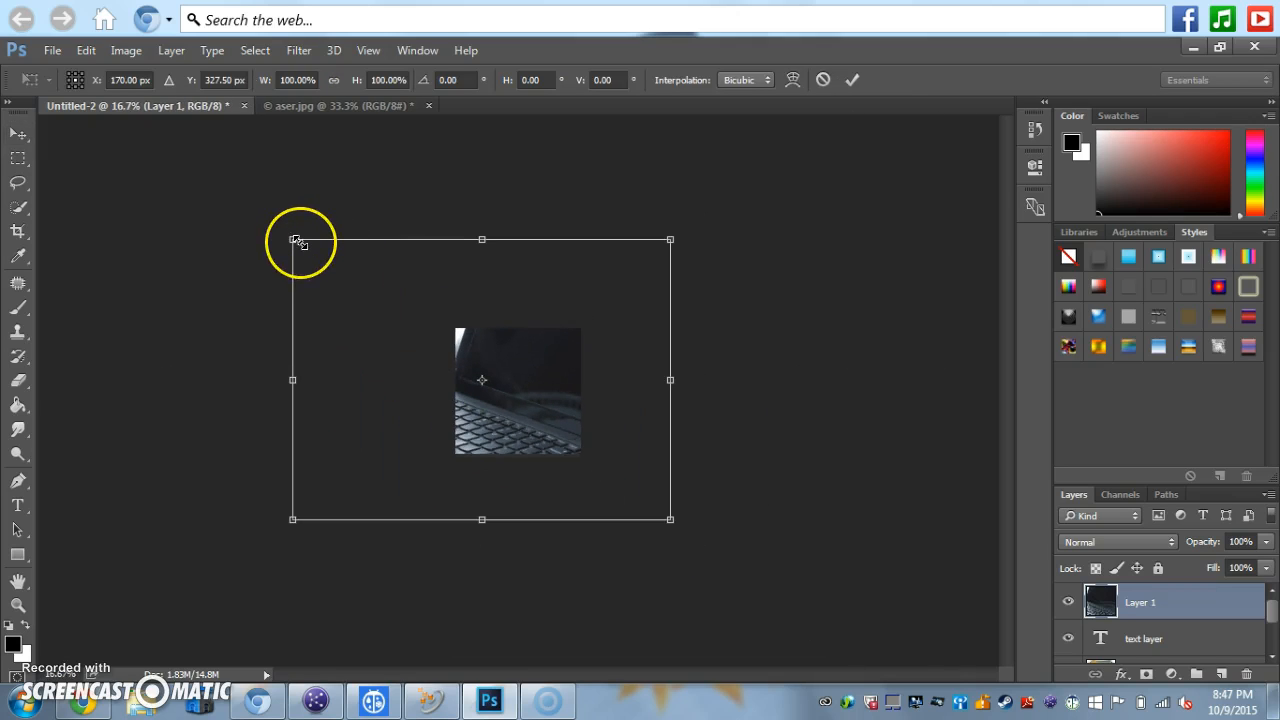
drag(390, 330, 567, 415)
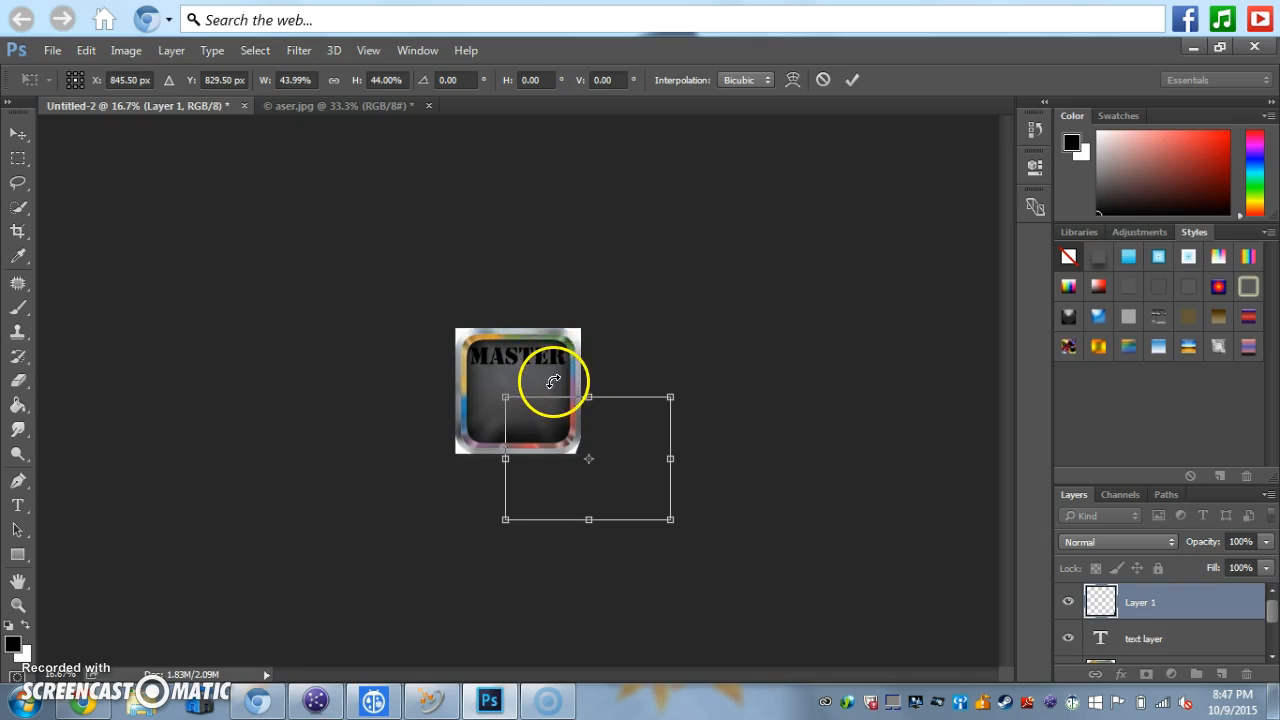
drag(589, 460, 552, 430)
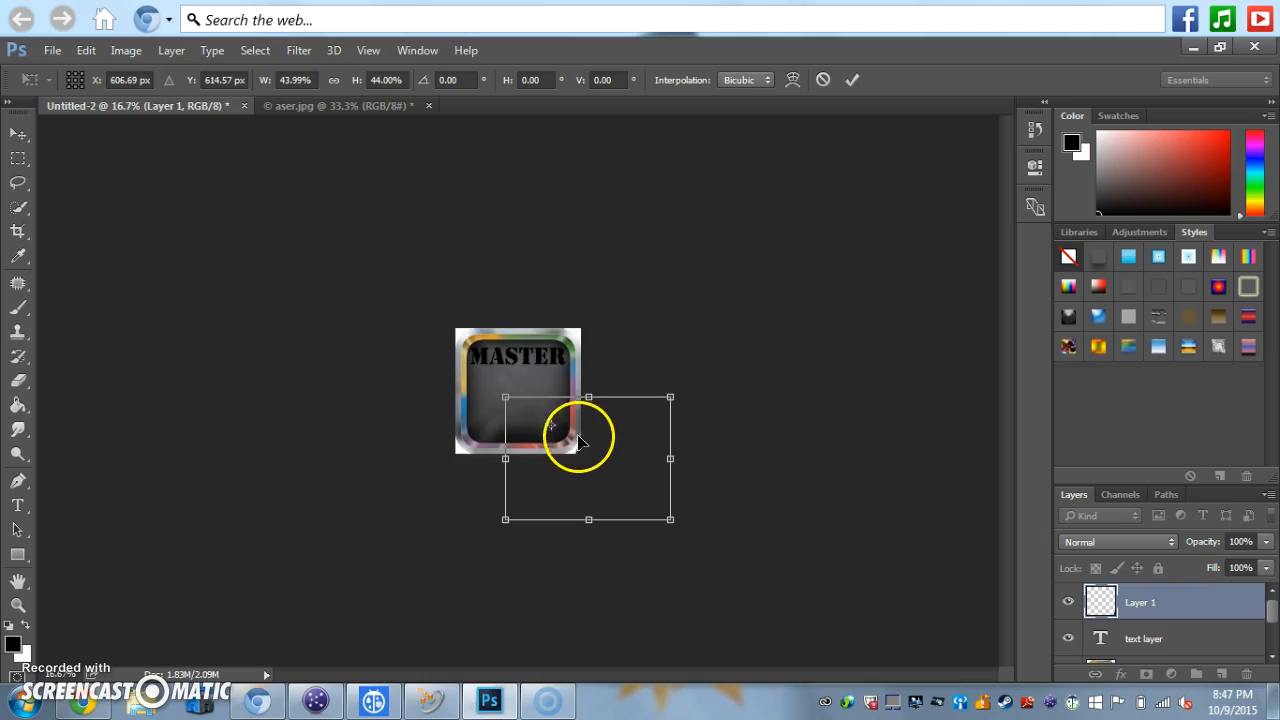
drag(552, 430, 587, 458)
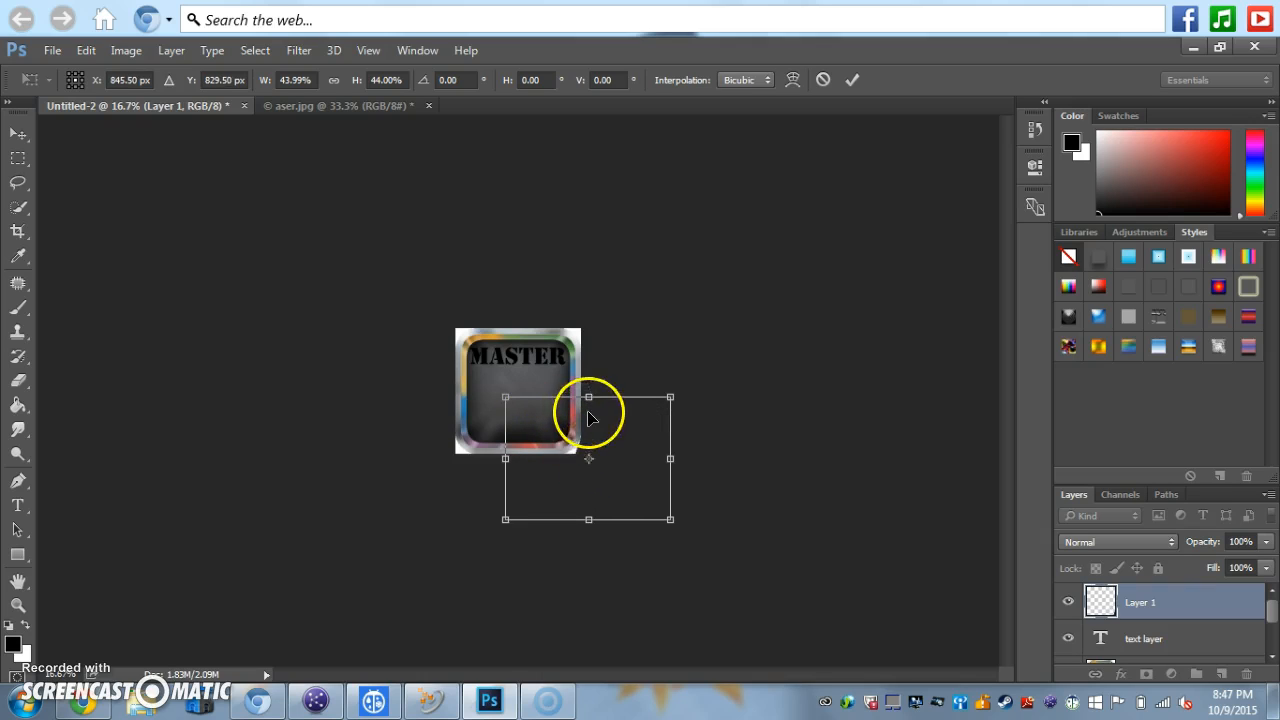
click(588, 458)
scroll(1154, 607, down, 3)
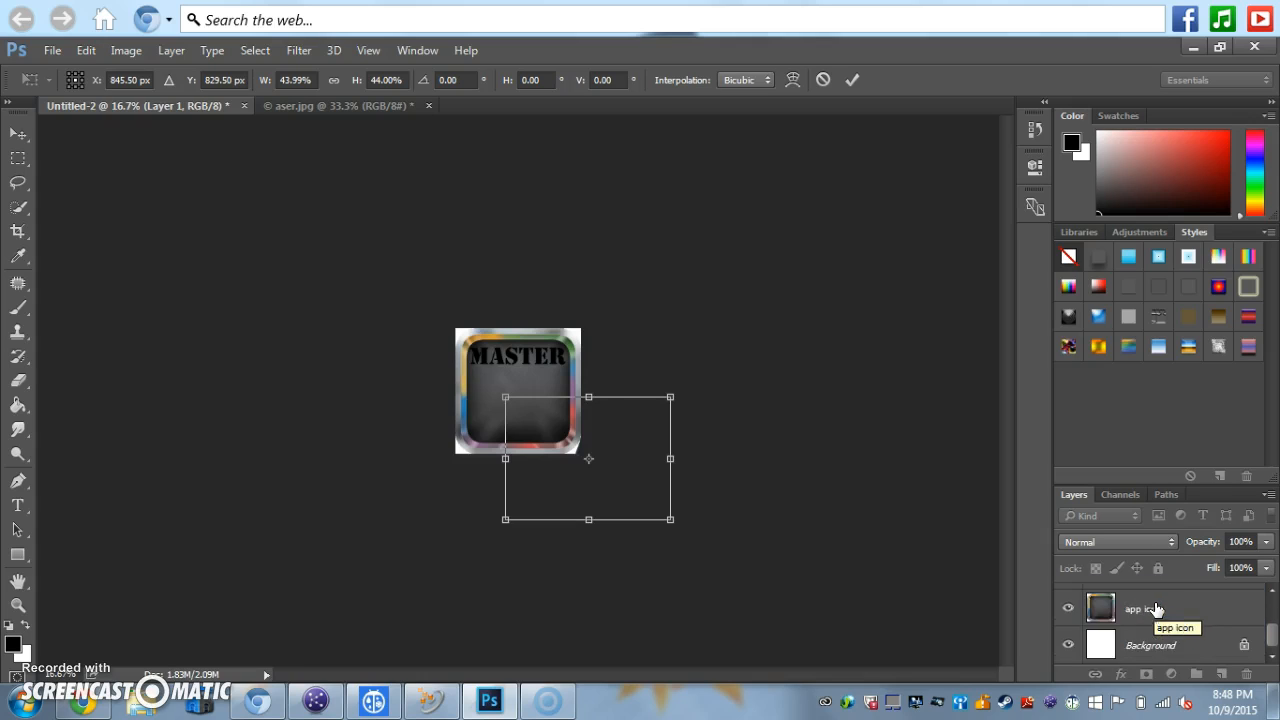
scroll(1154, 607, up, 3)
click(1175, 613)
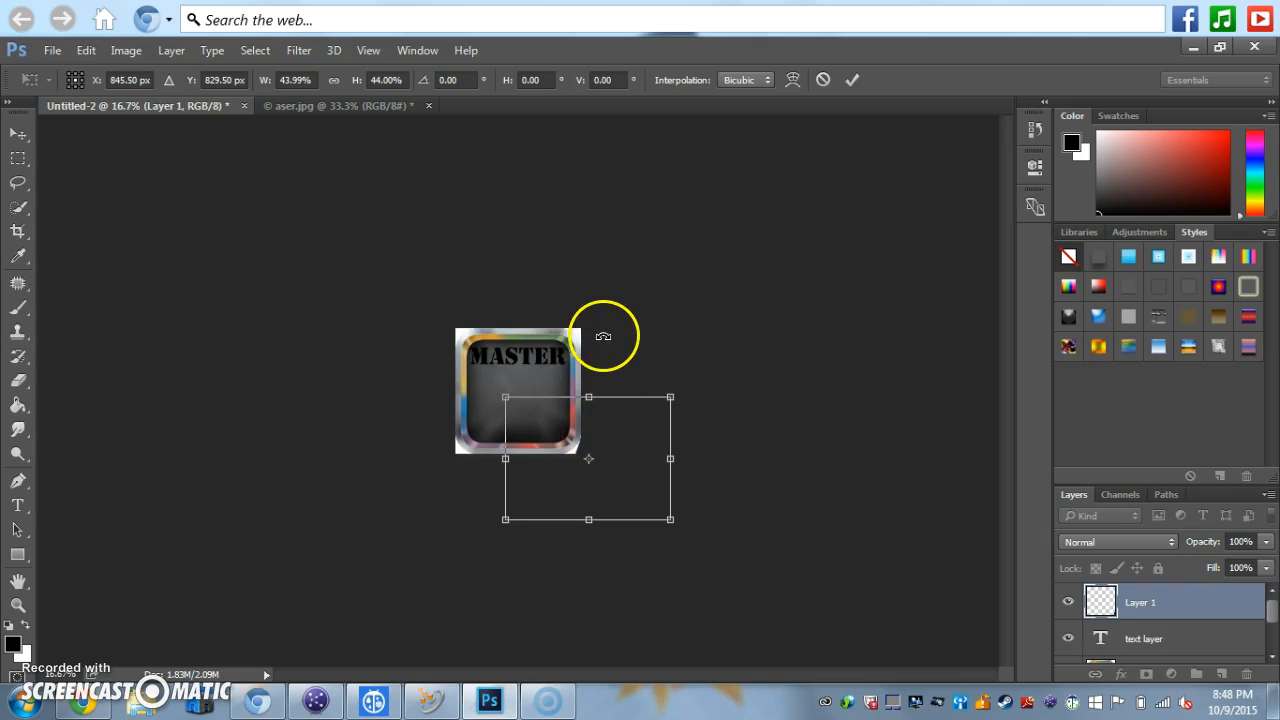
Commit the laptop's scaling and move the laptop over the centre of the icon.
key(Return)
drag(583, 471, 523, 394)
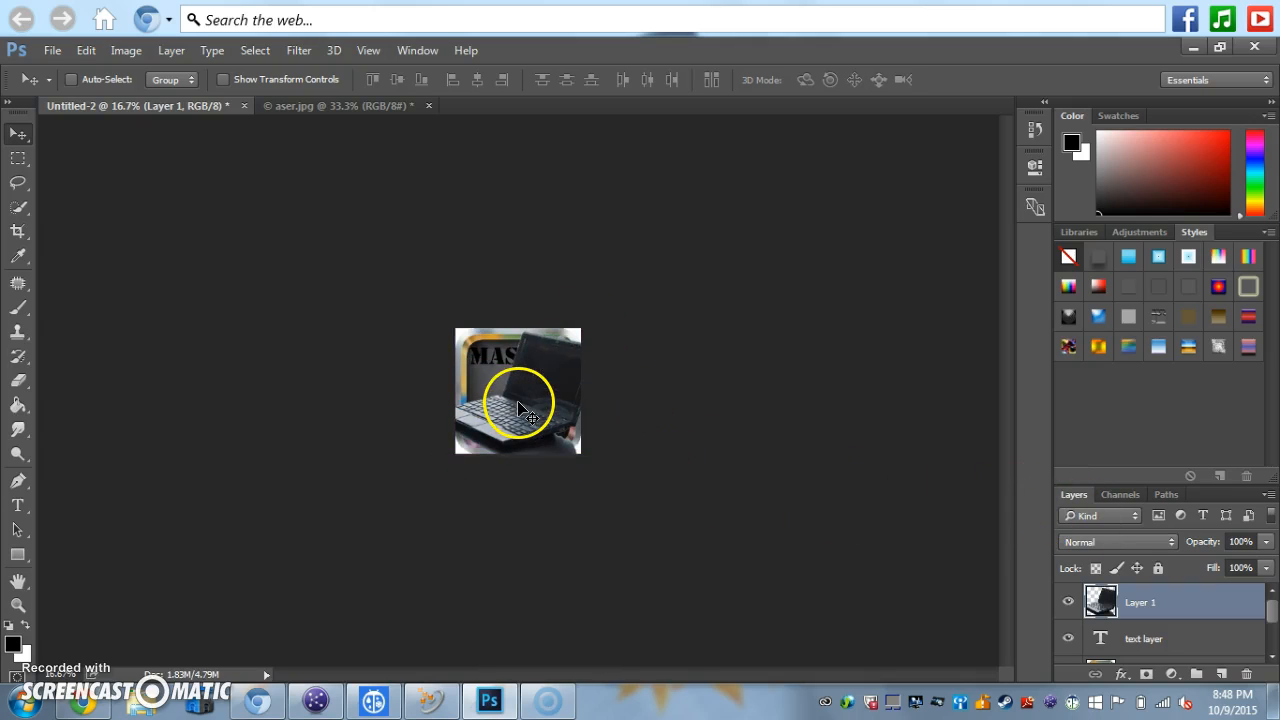
Scale the laptop proportionally to about 58% and place it inside the icon frame below the MASTER text.
key(ctrl+t)
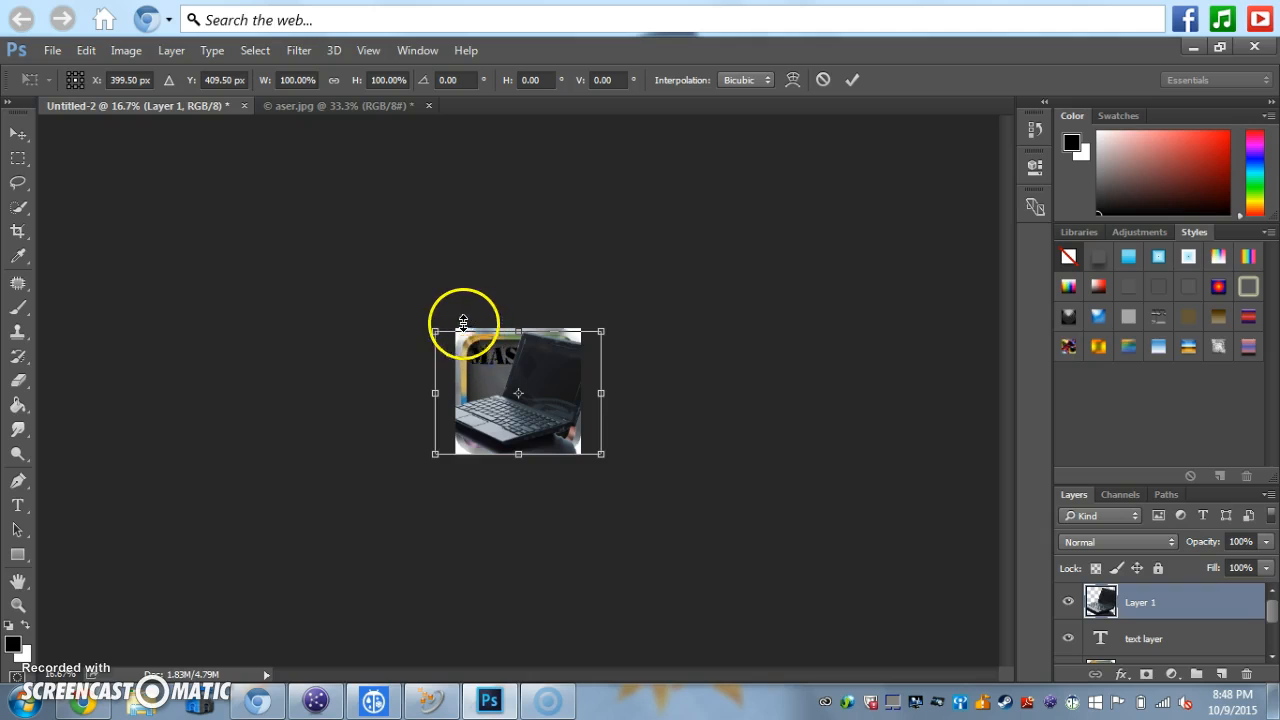
drag(435, 332, 506, 381)
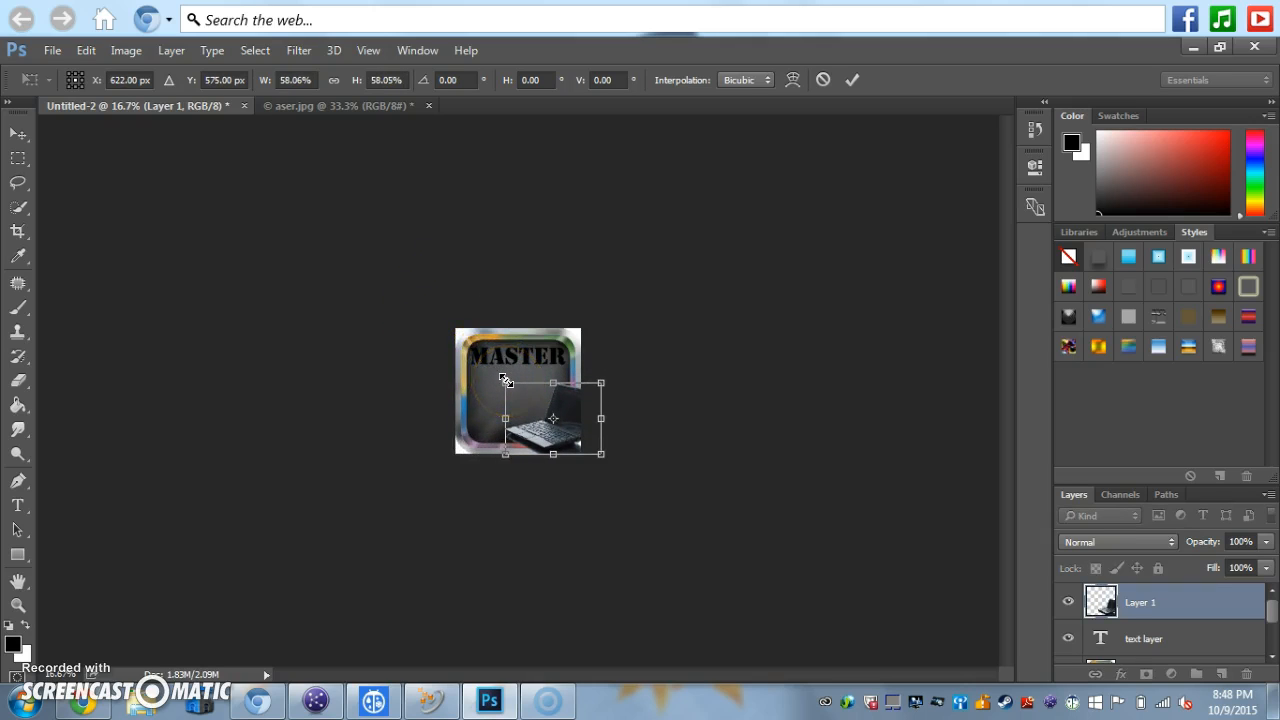
key(ctrl+plus)
key(ctrl+plus)
key(ctrl+plus)
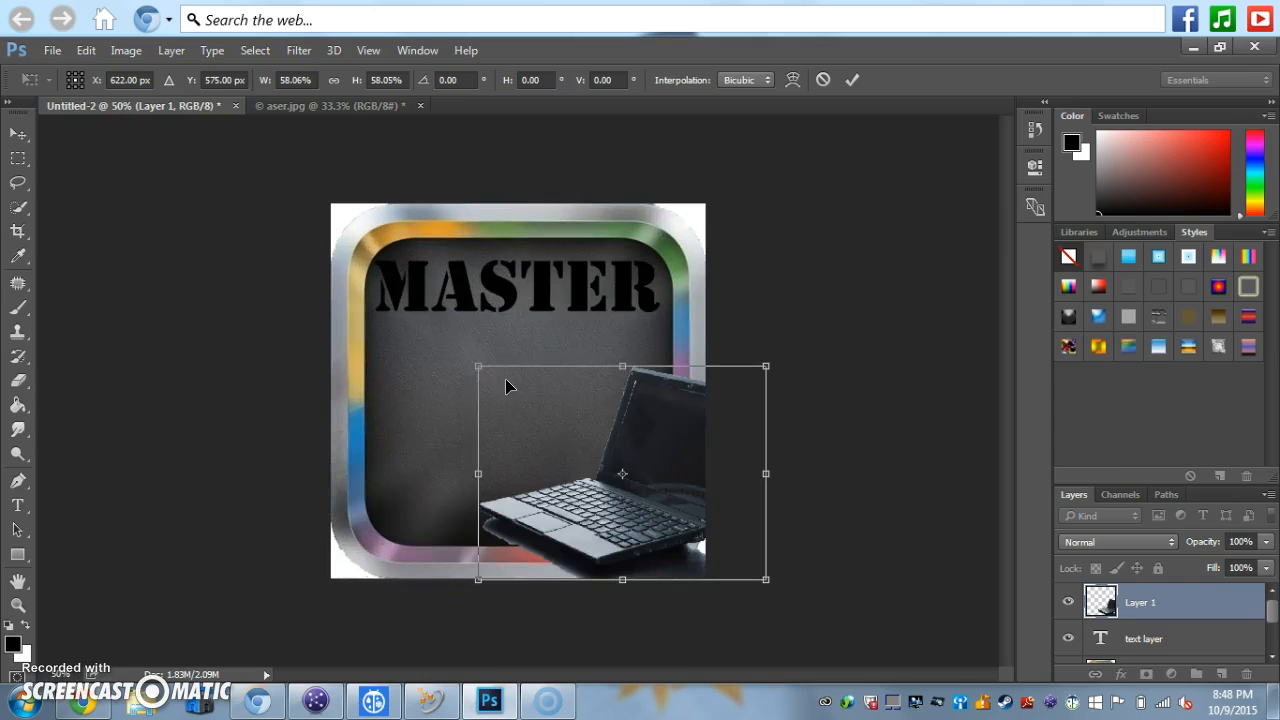
key(ctrl+plus)
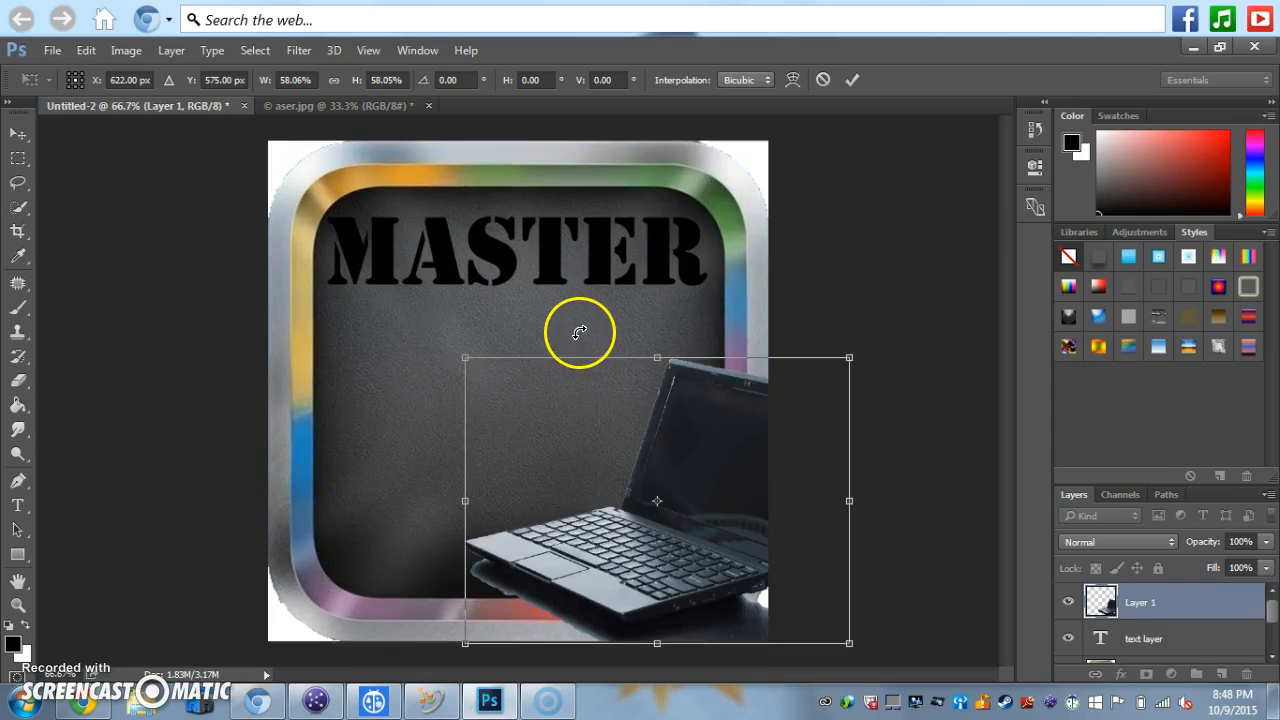
key(Return)
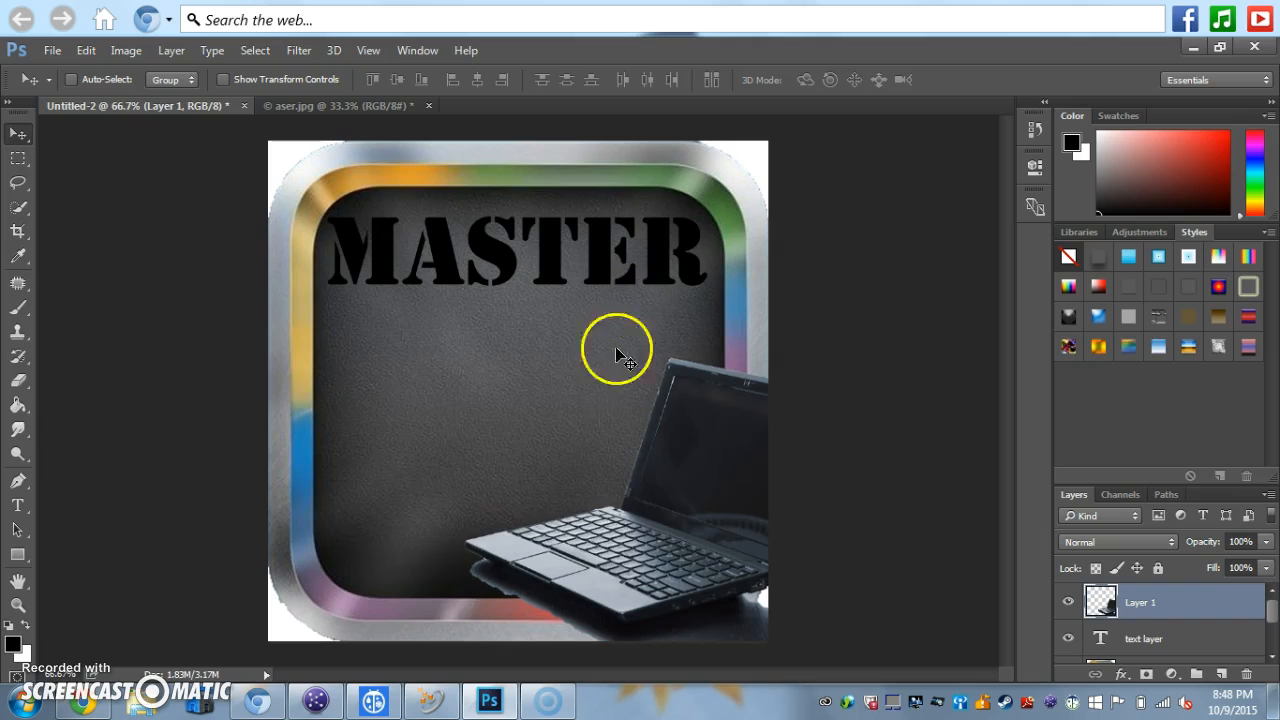
drag(677, 443, 541, 389)
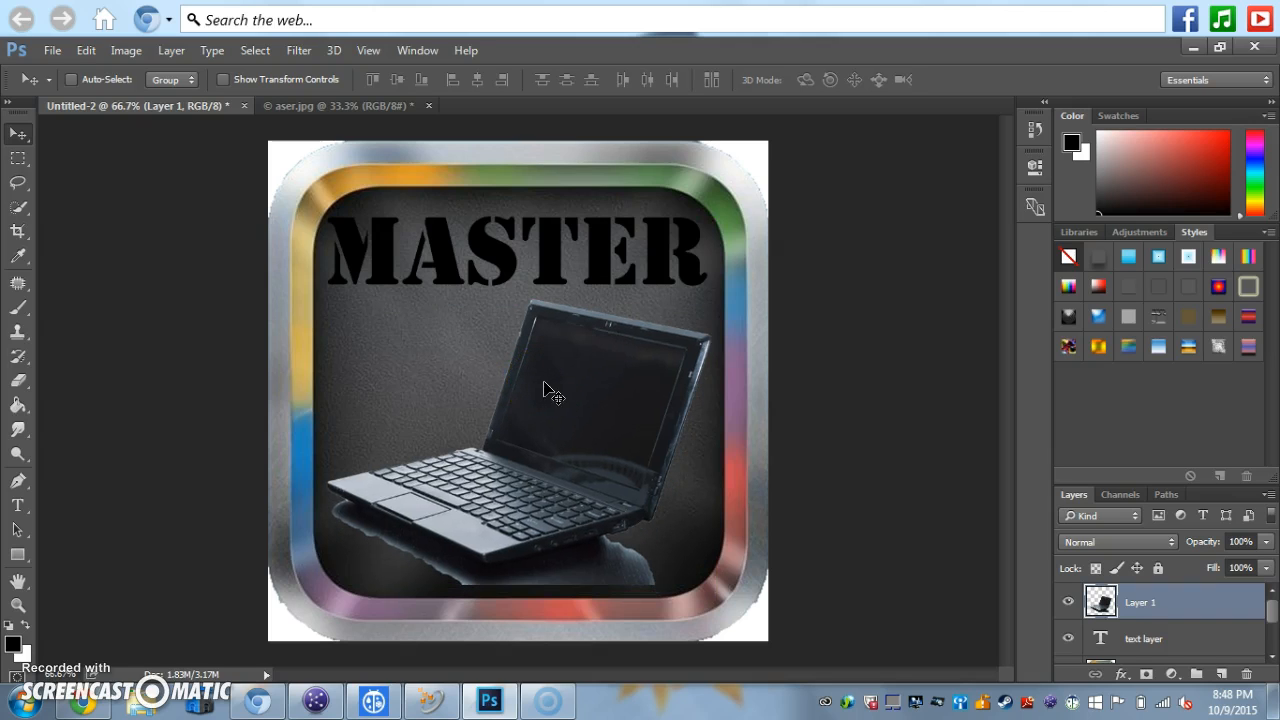
Erase the leftover shadow beneath the laptop on Layer 1 using the Eraser with a 20 px brush.
key(ctrl+plus)
key(ctrl+plus)
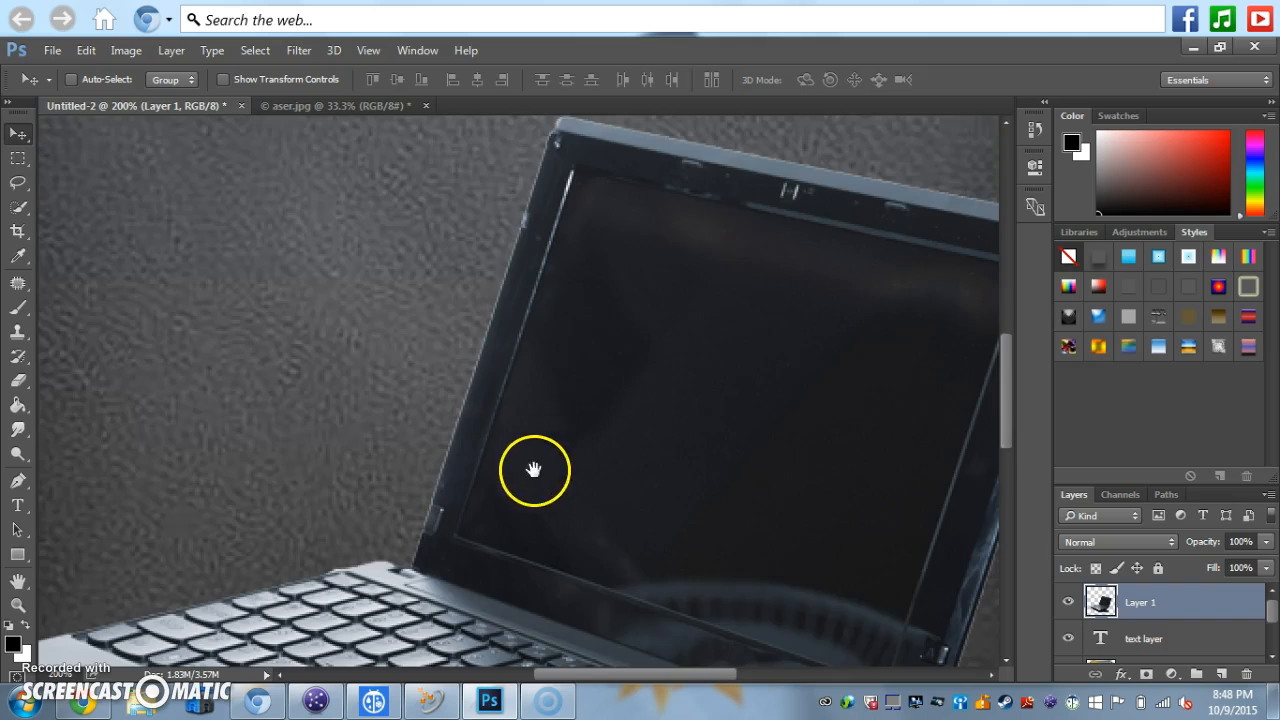
drag(534, 470, 631, 286)
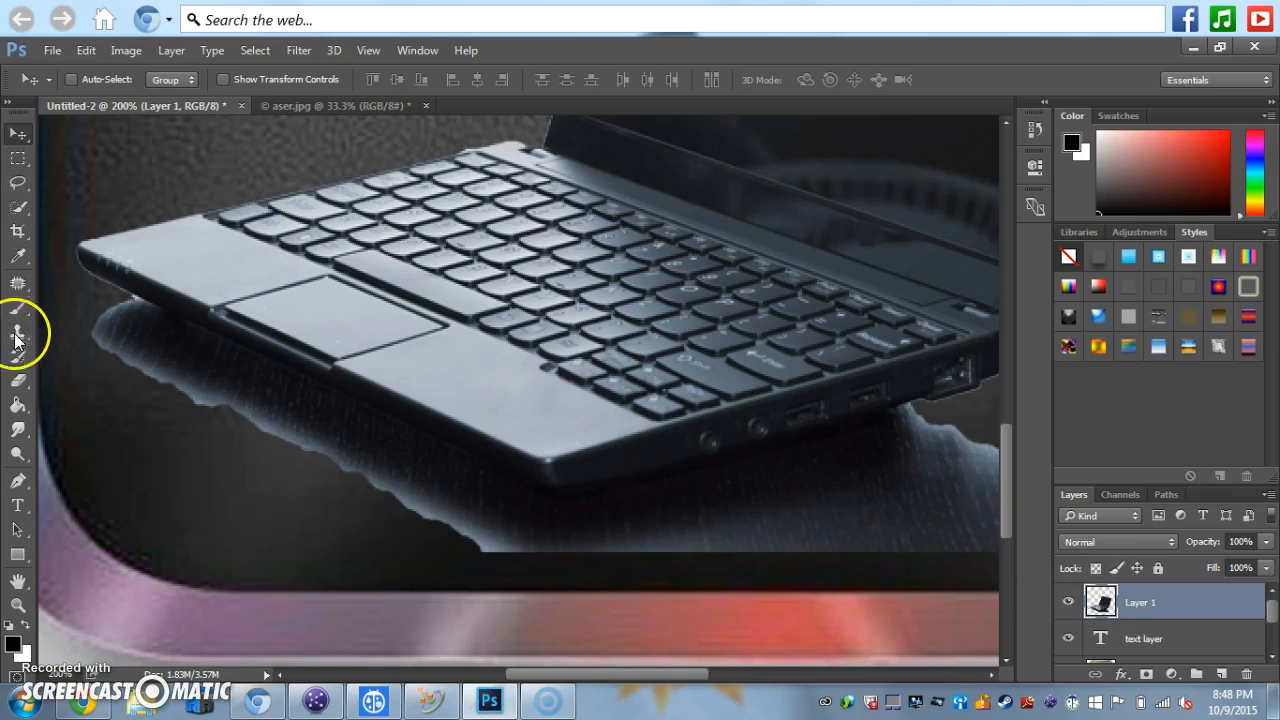
click(18, 380)
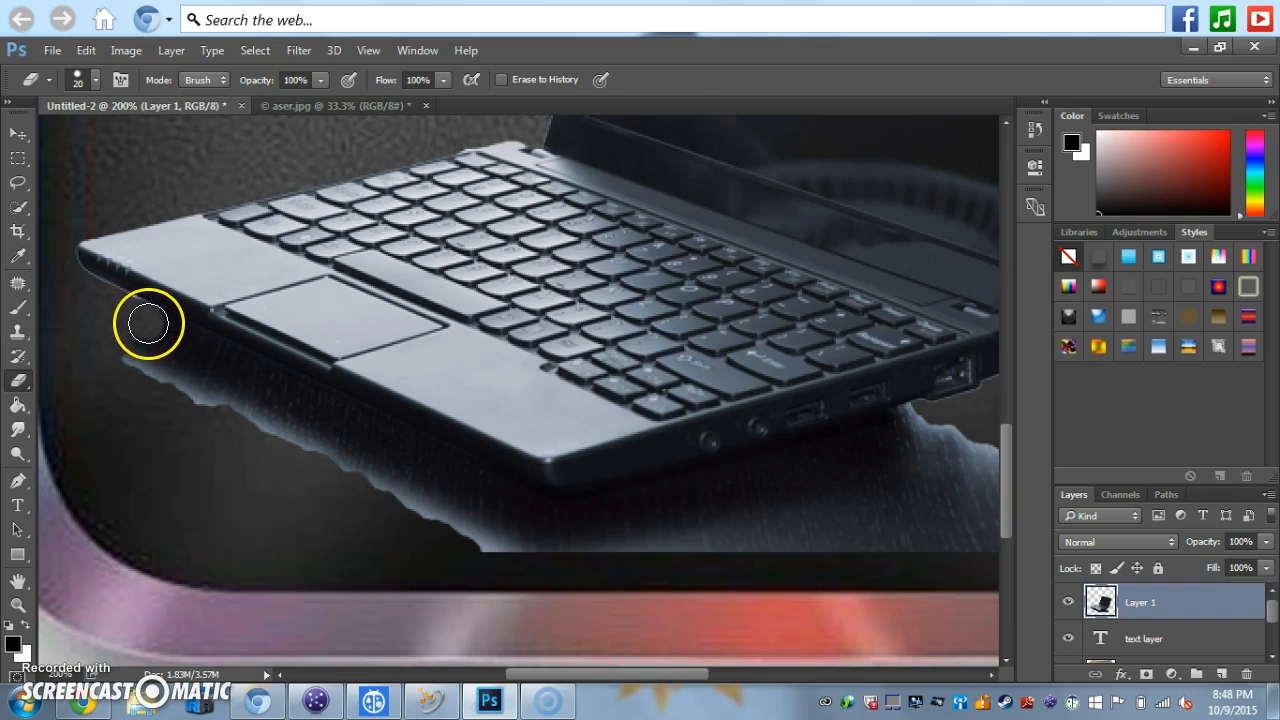
mouse_move(181, 340)
mouse_down()
mouse_move(131, 354)
mouse_move(166, 371)
mouse_move(184, 349)
mouse_up()
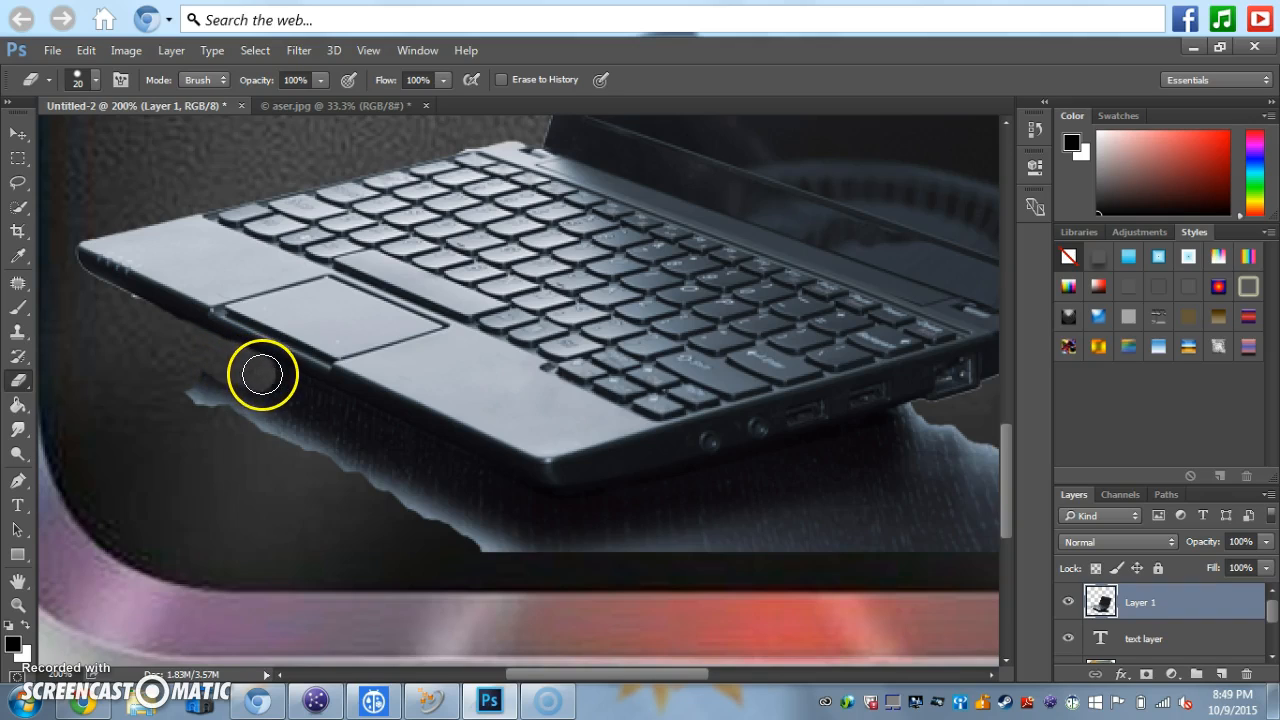
mouse_move(300, 395)
mouse_down()
mouse_move(269, 435)
mouse_move(242, 390)
mouse_move(212, 401)
mouse_move(245, 421)
mouse_move(184, 381)
mouse_move(308, 398)
mouse_move(421, 453)
mouse_move(385, 455)
mouse_up()
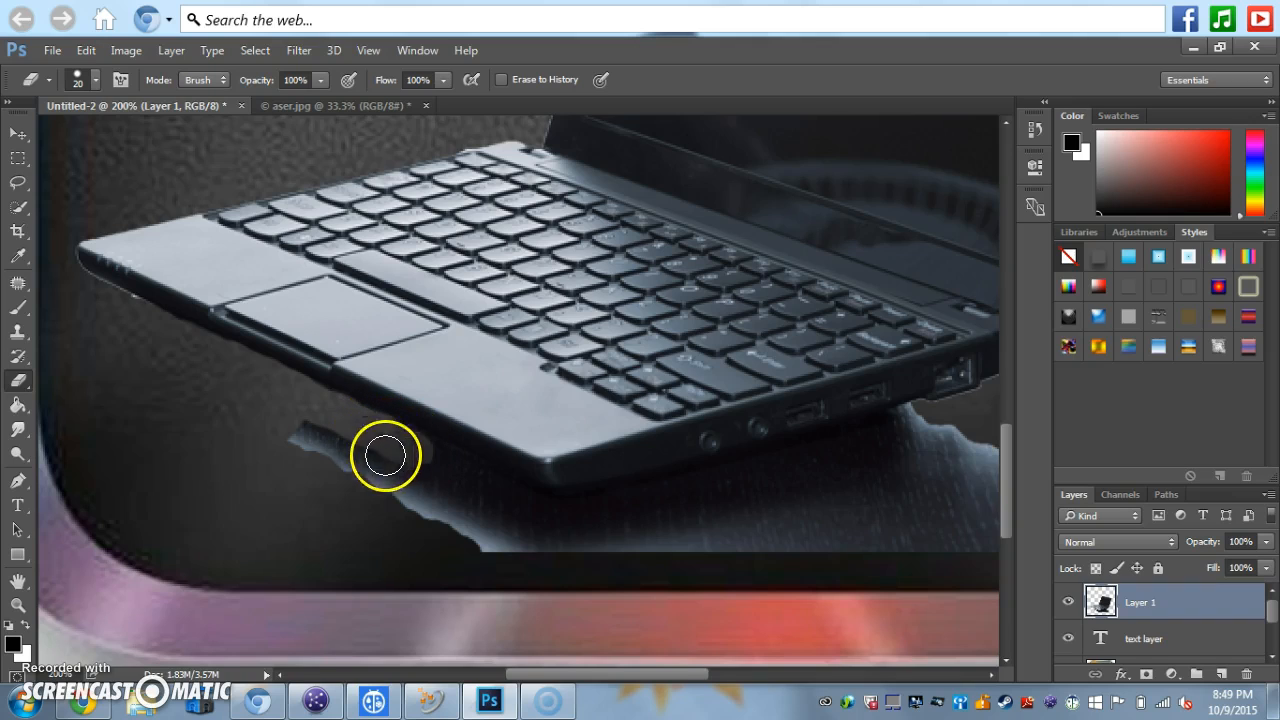
click(38, 648)
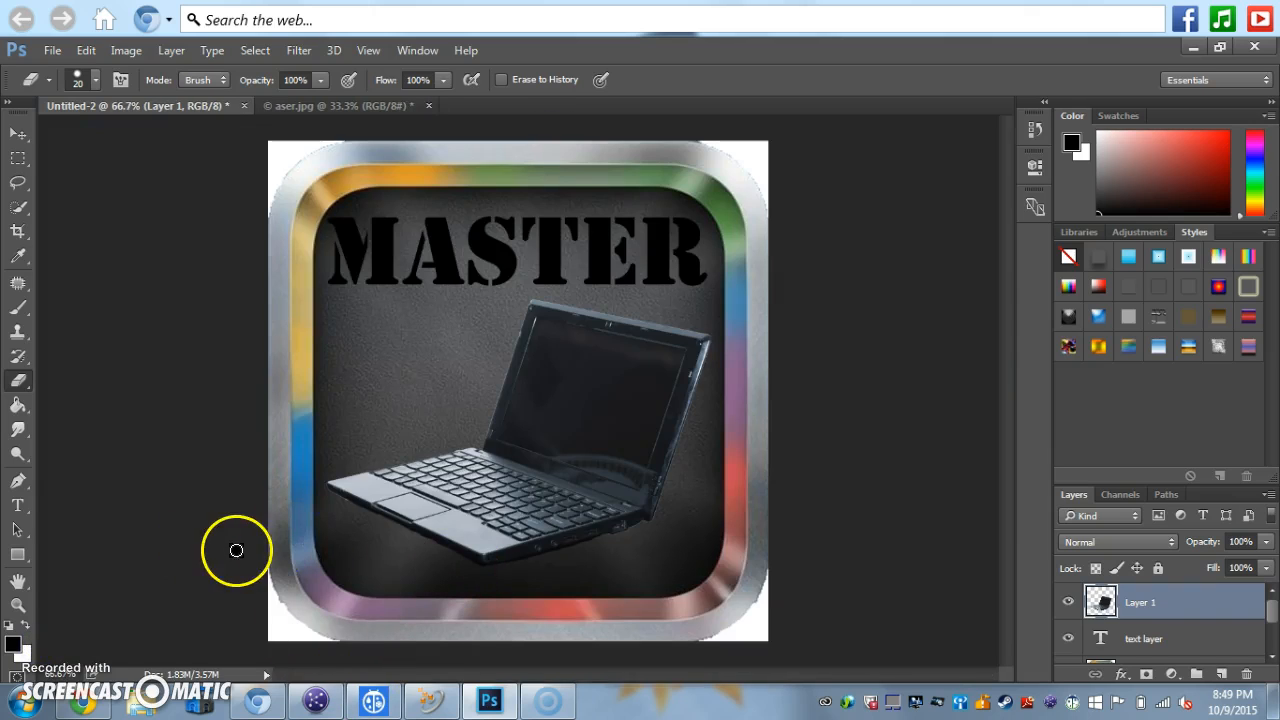
Move the laptop slightly down inside the icon frame, away from the MASTER text.
click(18, 133)
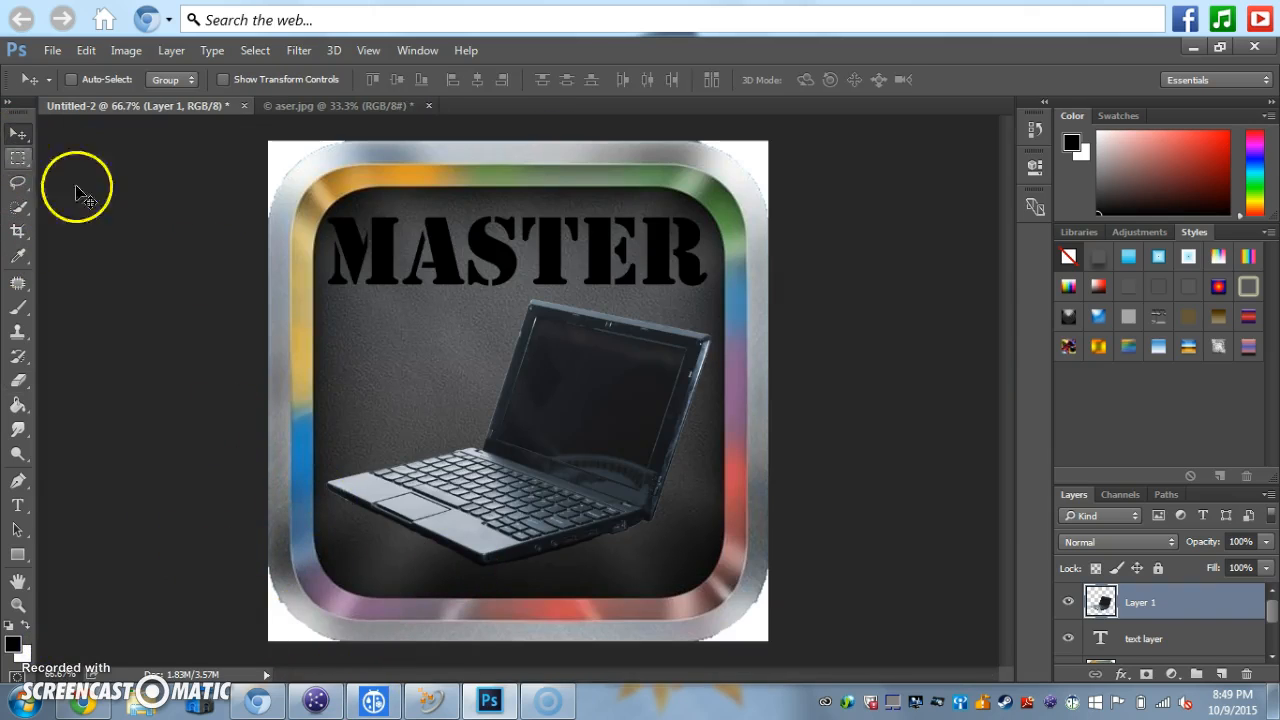
drag(582, 410, 582, 413)
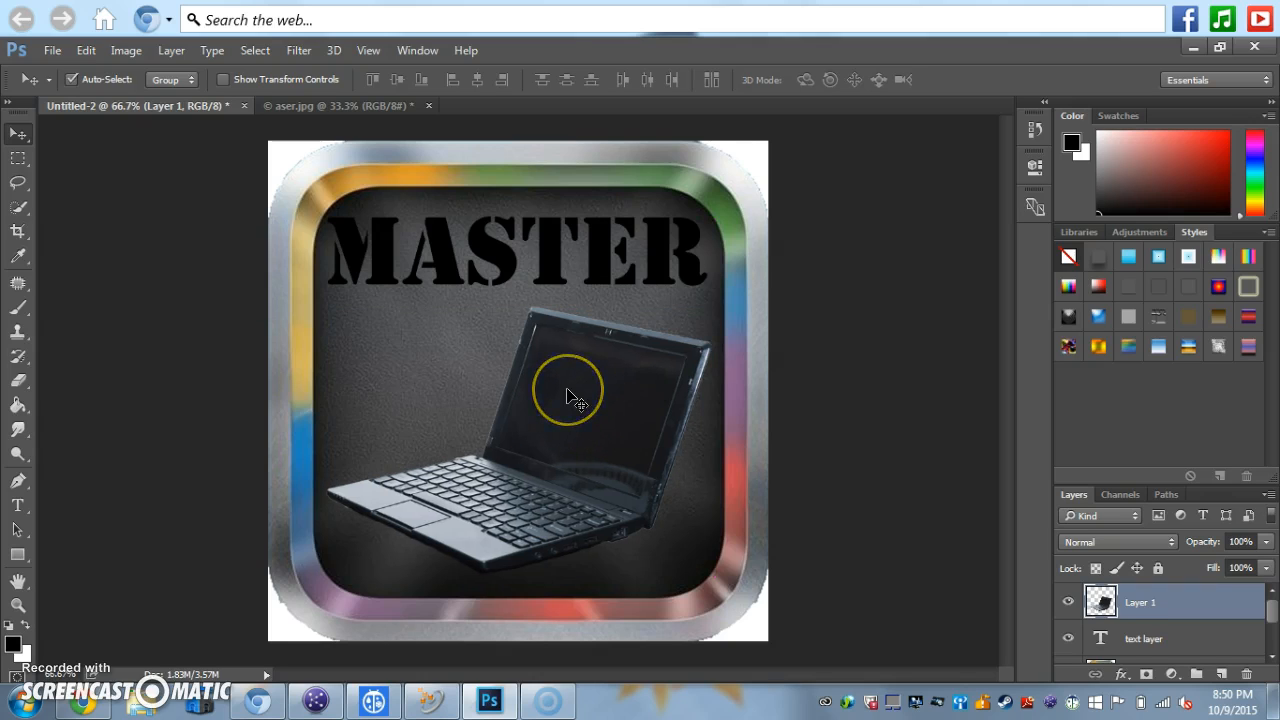
key(ctrl+plus)
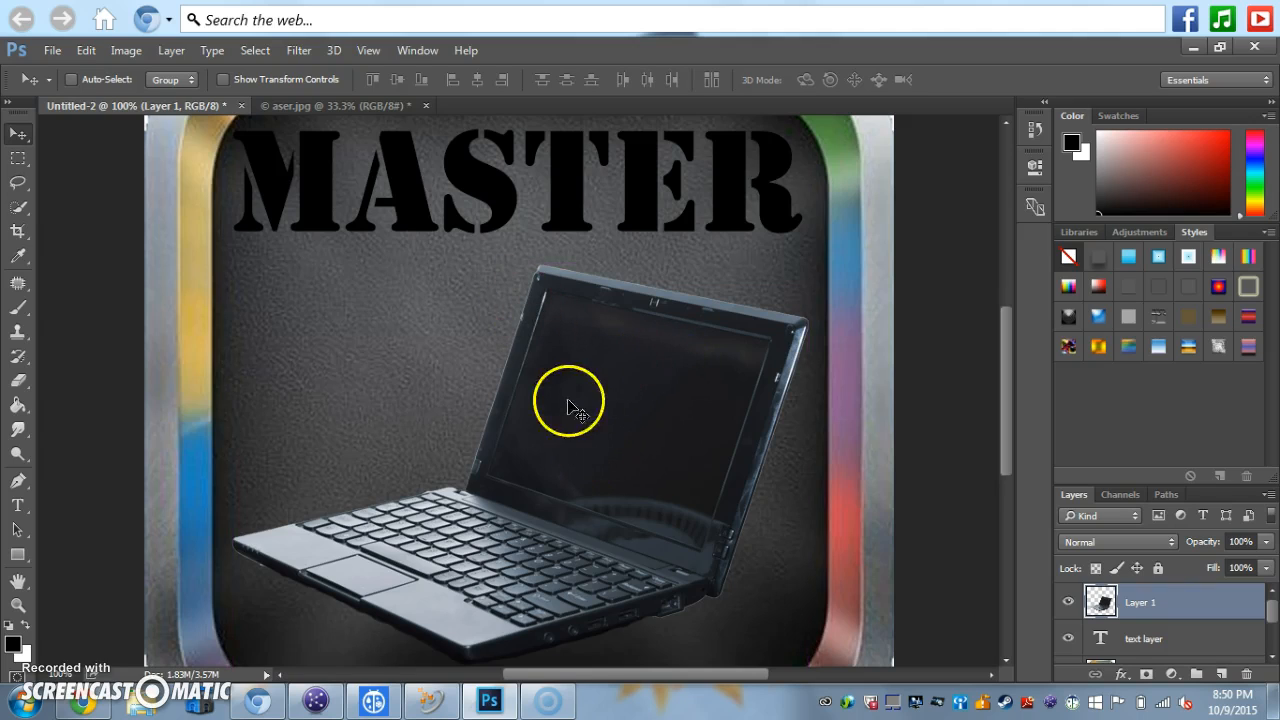
click(590, 406)
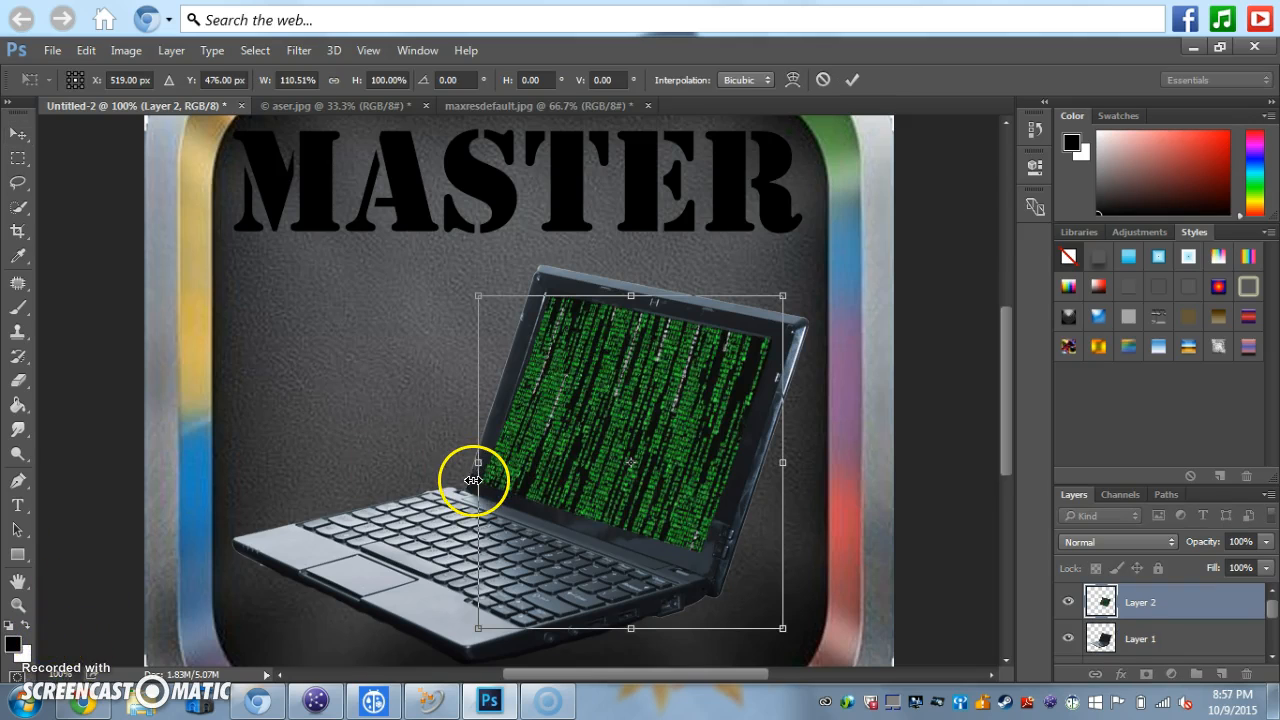
Stretch the green code image on Layer 2 to about 112% width with Free Transform, extending it to the laptop screen's left edge.
click(562, 105)
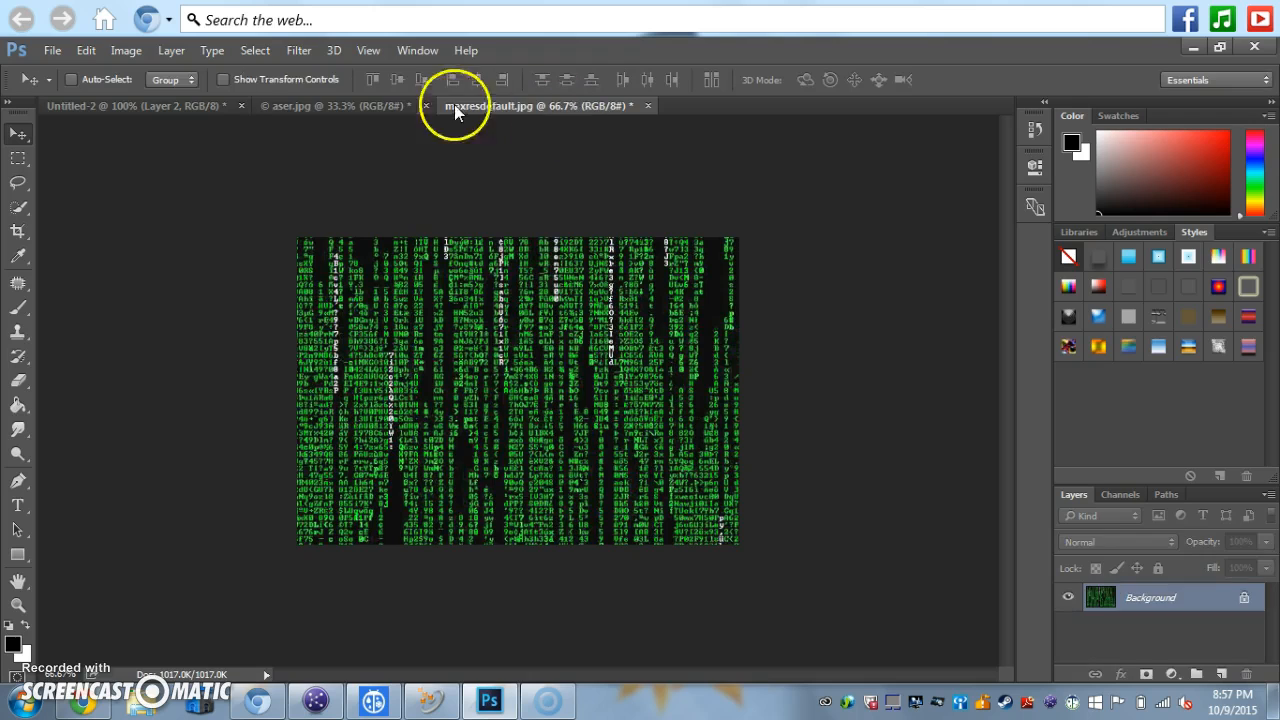
click(166, 105)
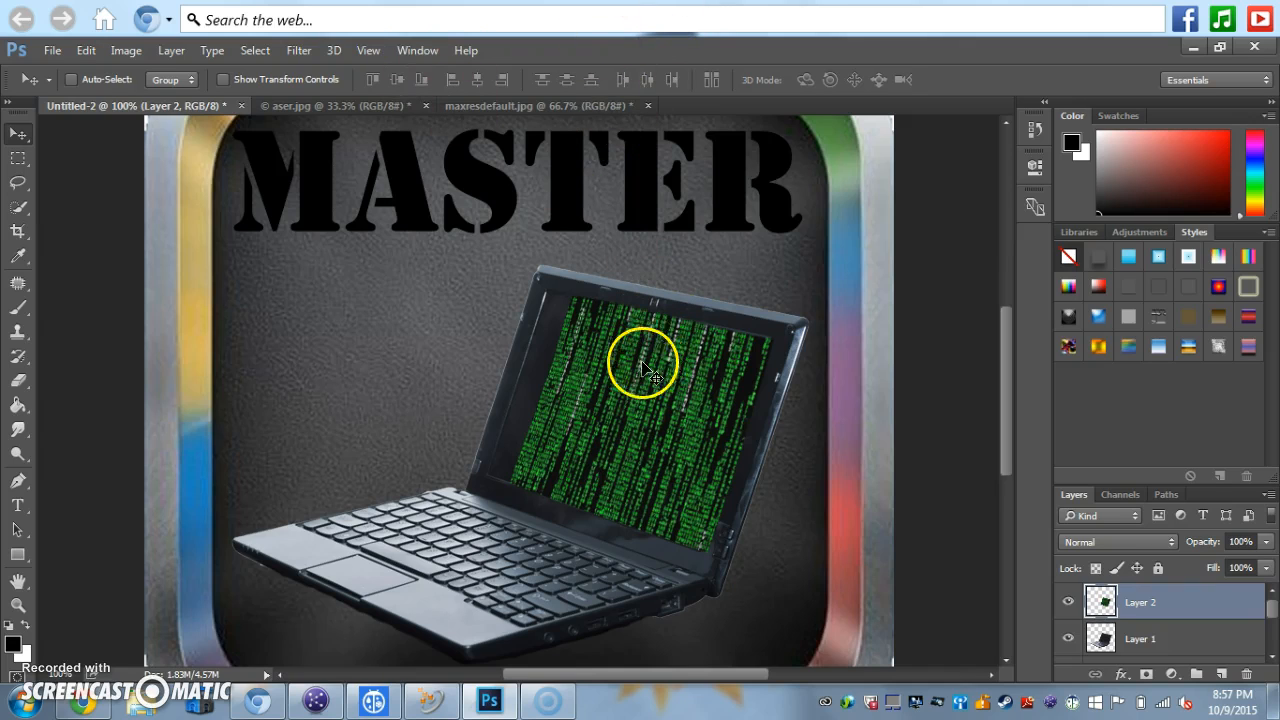
key(ctrl+t)
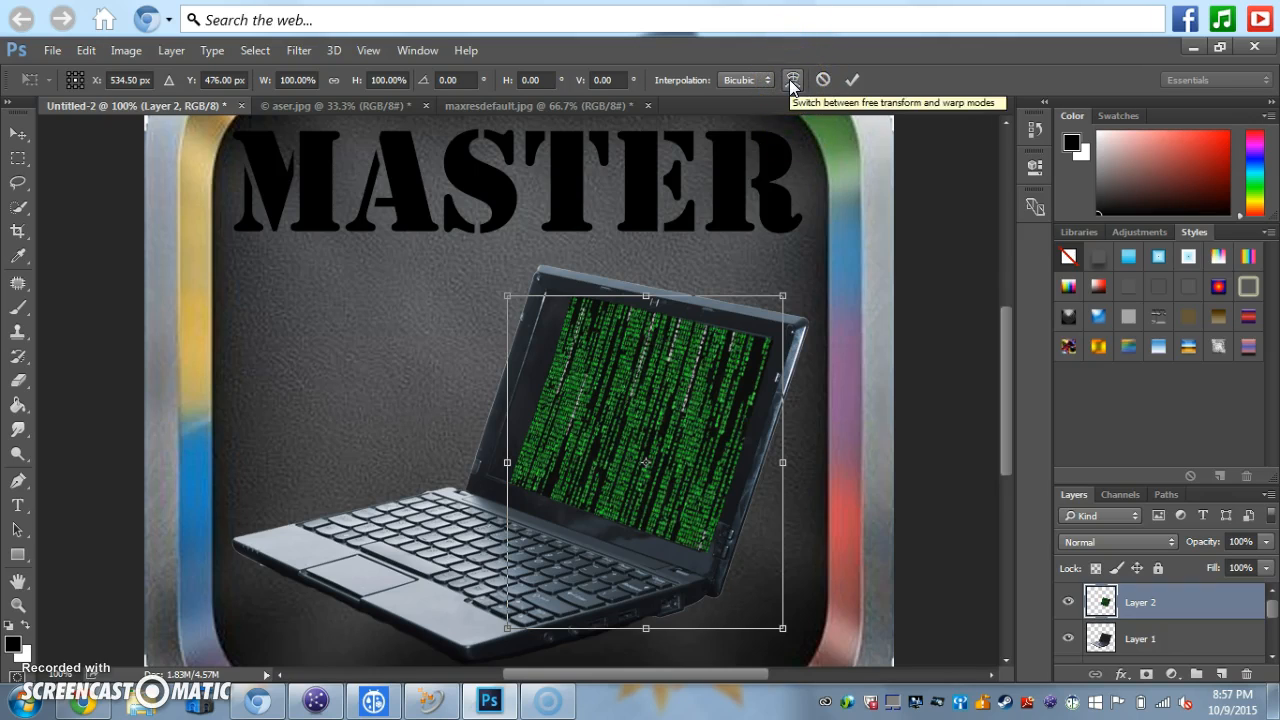
drag(507, 461, 475, 461)
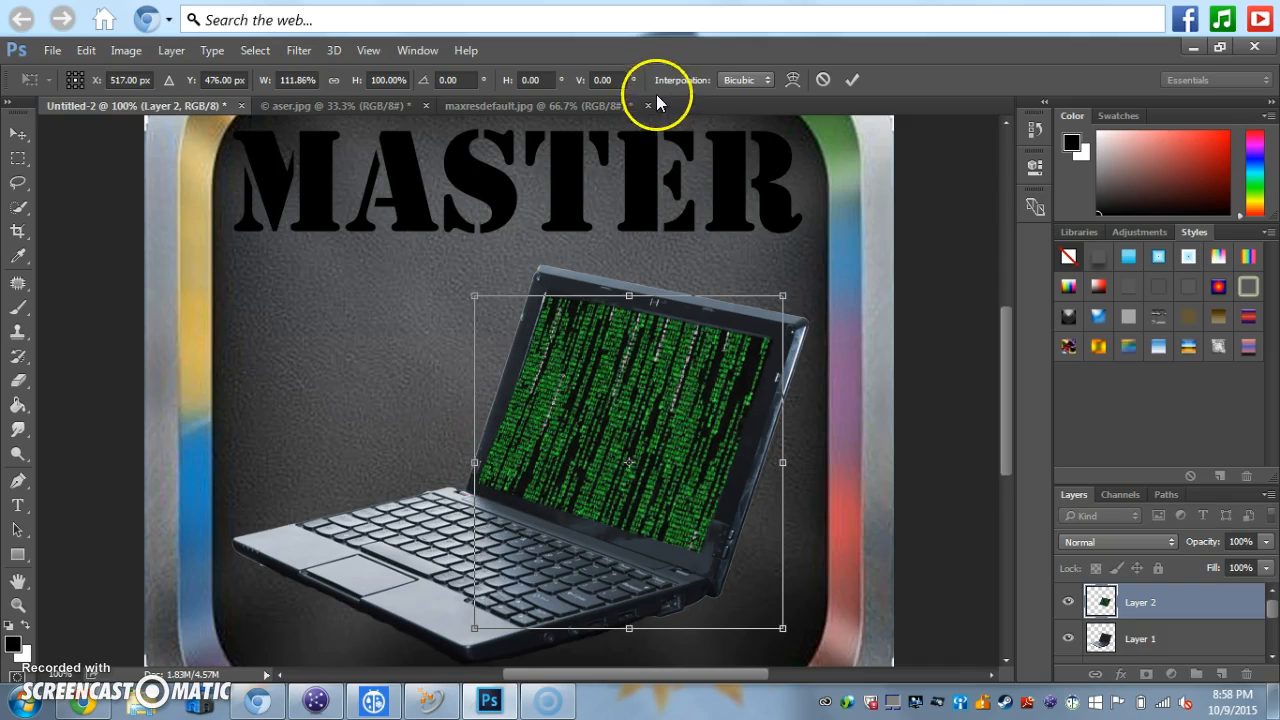
Warp the code image's upper-left corner, left side and lower edge to fit the laptop screen, and apply the transform.
click(792, 79)
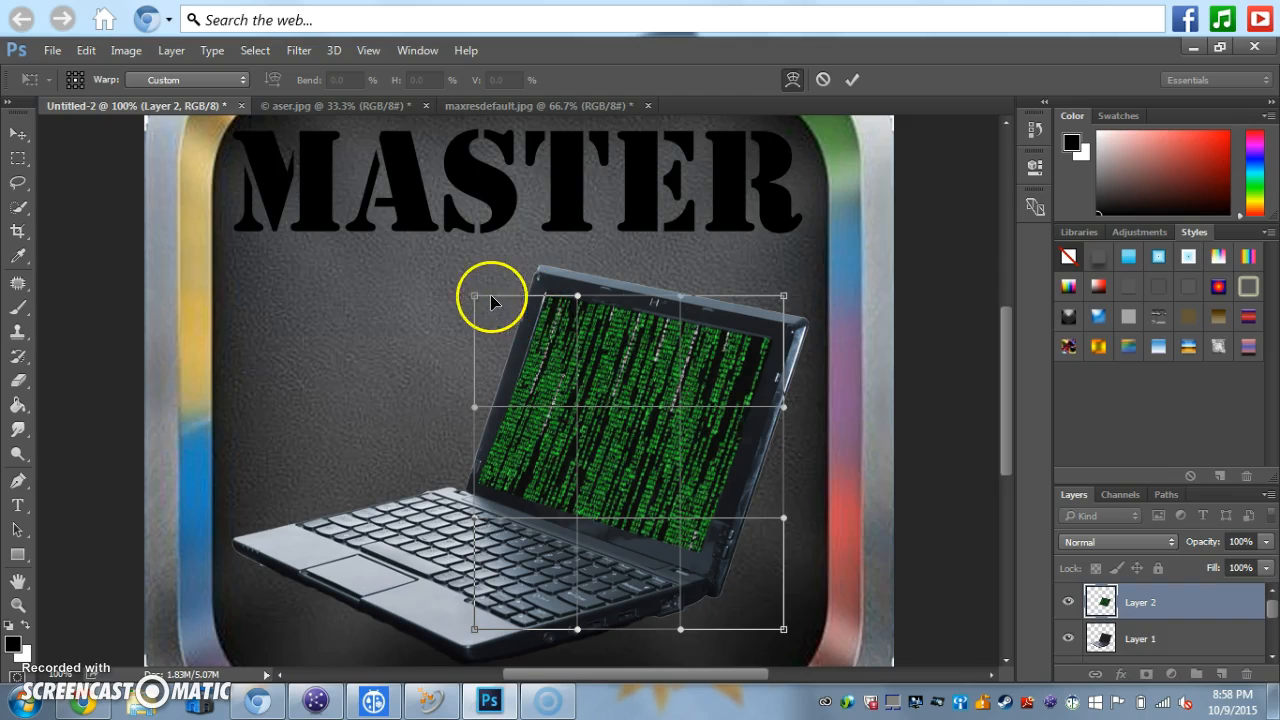
drag(475, 299, 475, 286)
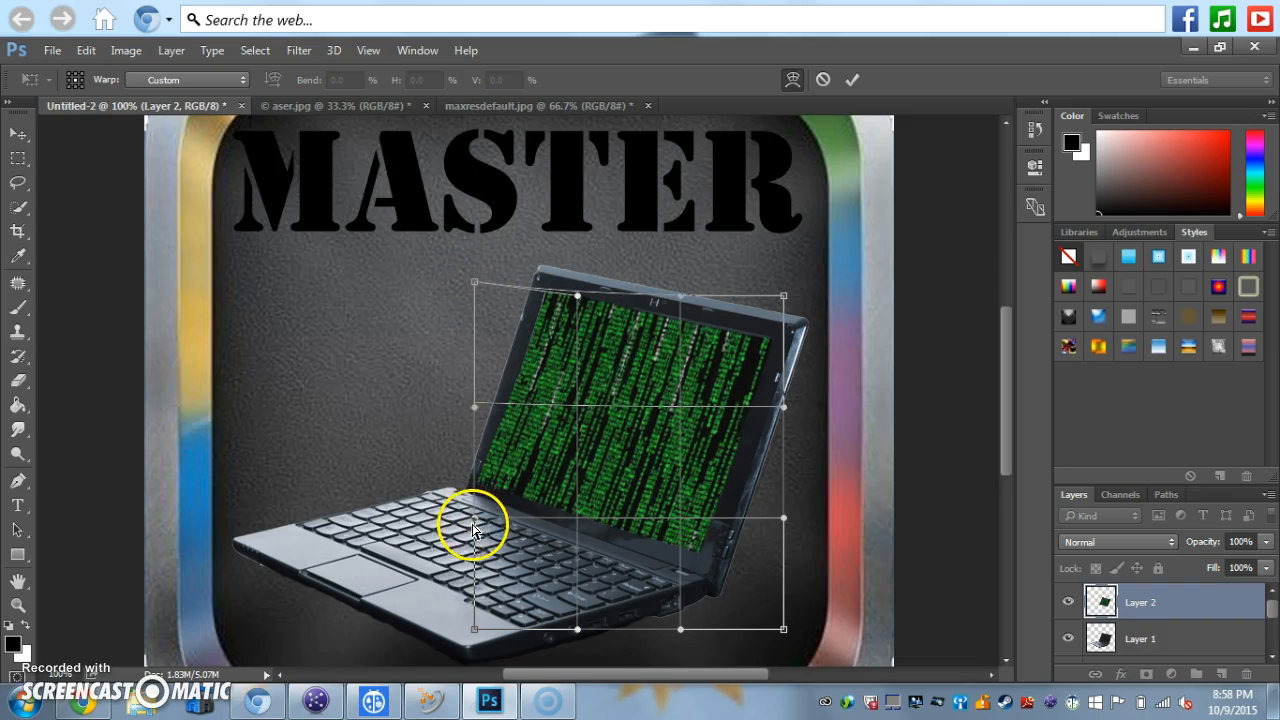
mouse_move(475, 522)
mouse_down()
mouse_move(510, 520)
mouse_move(497, 510)
mouse_up()
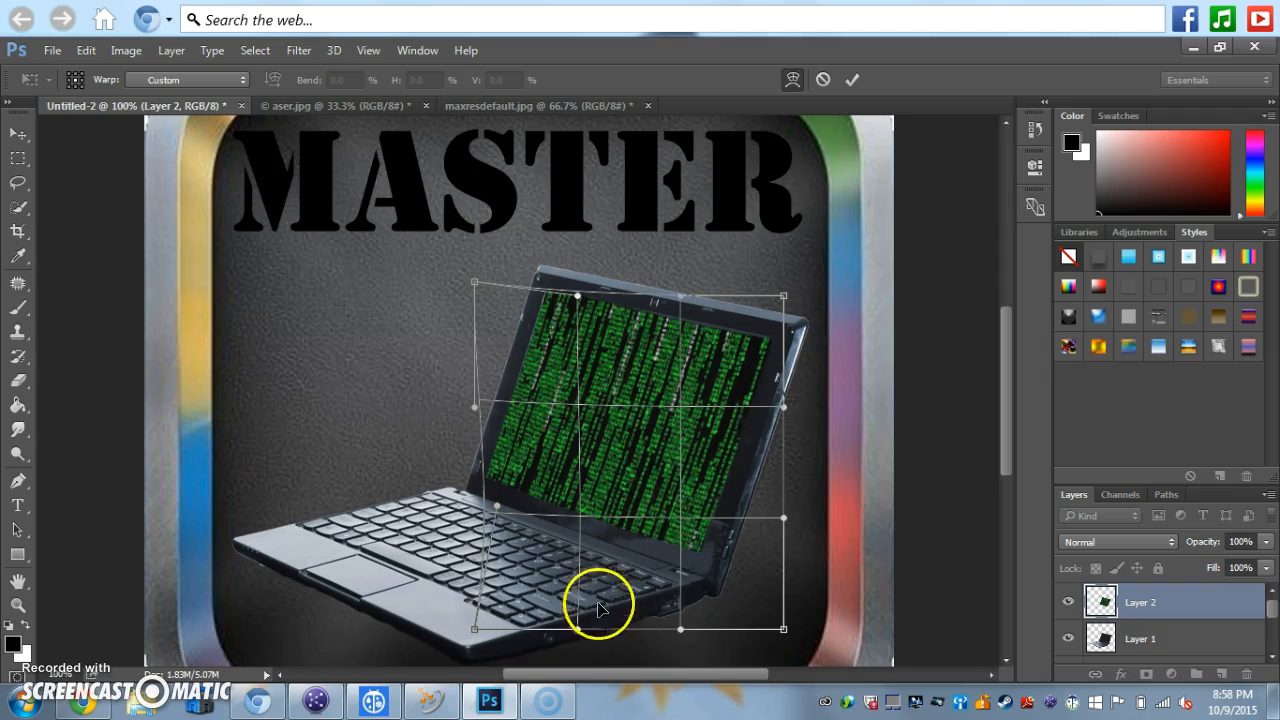
drag(578, 632, 588, 592)
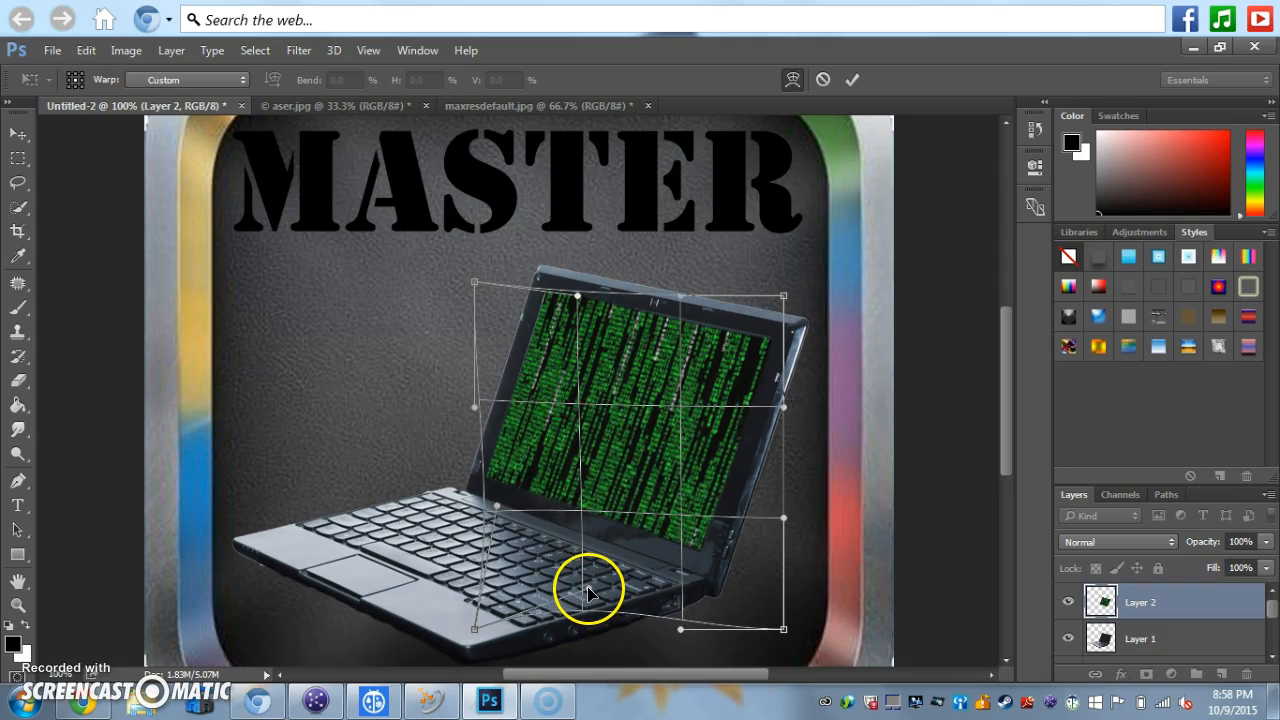
drag(682, 631, 682, 621)
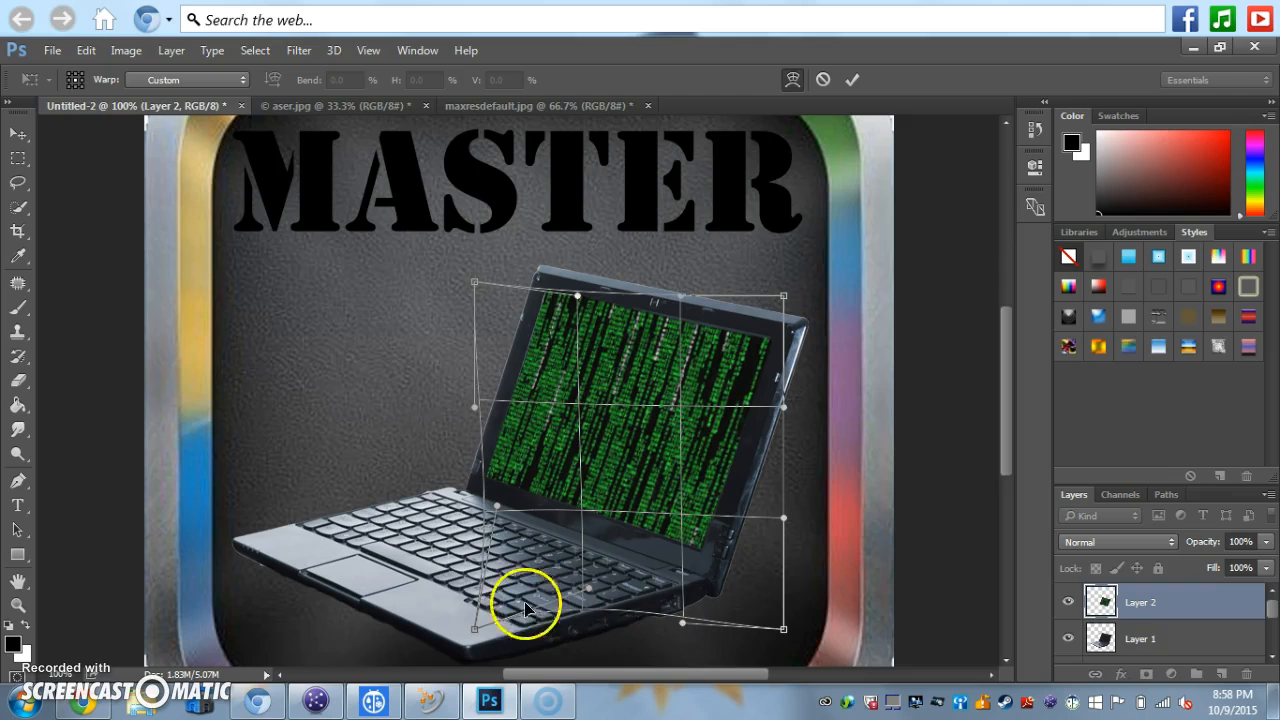
drag(475, 630, 491, 607)
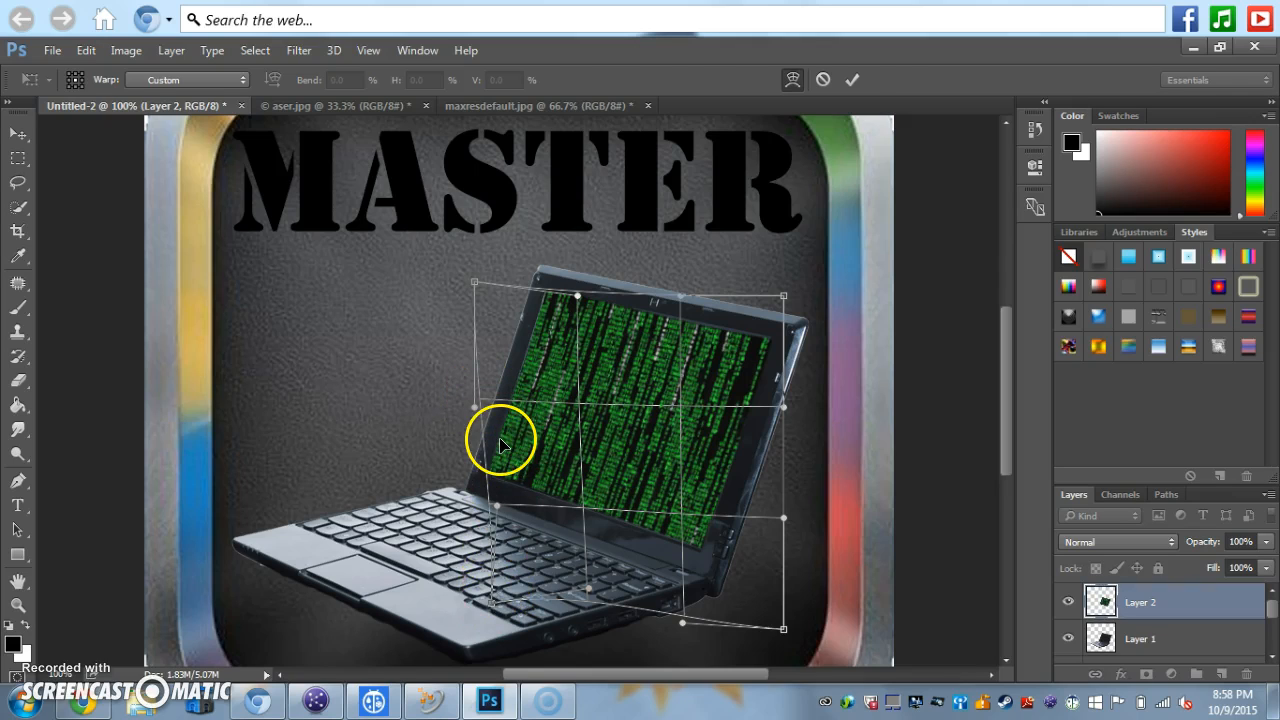
key(Return)
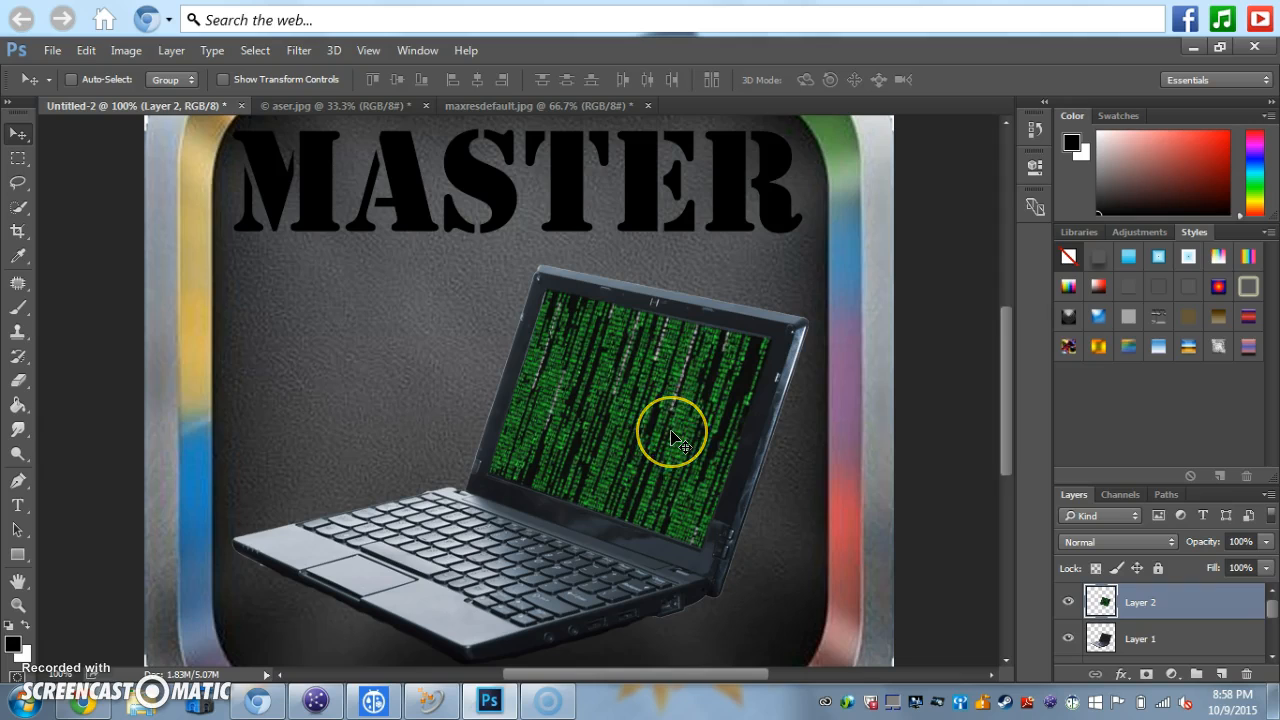
key(ctrl+minus)
key(ctrl+minus)
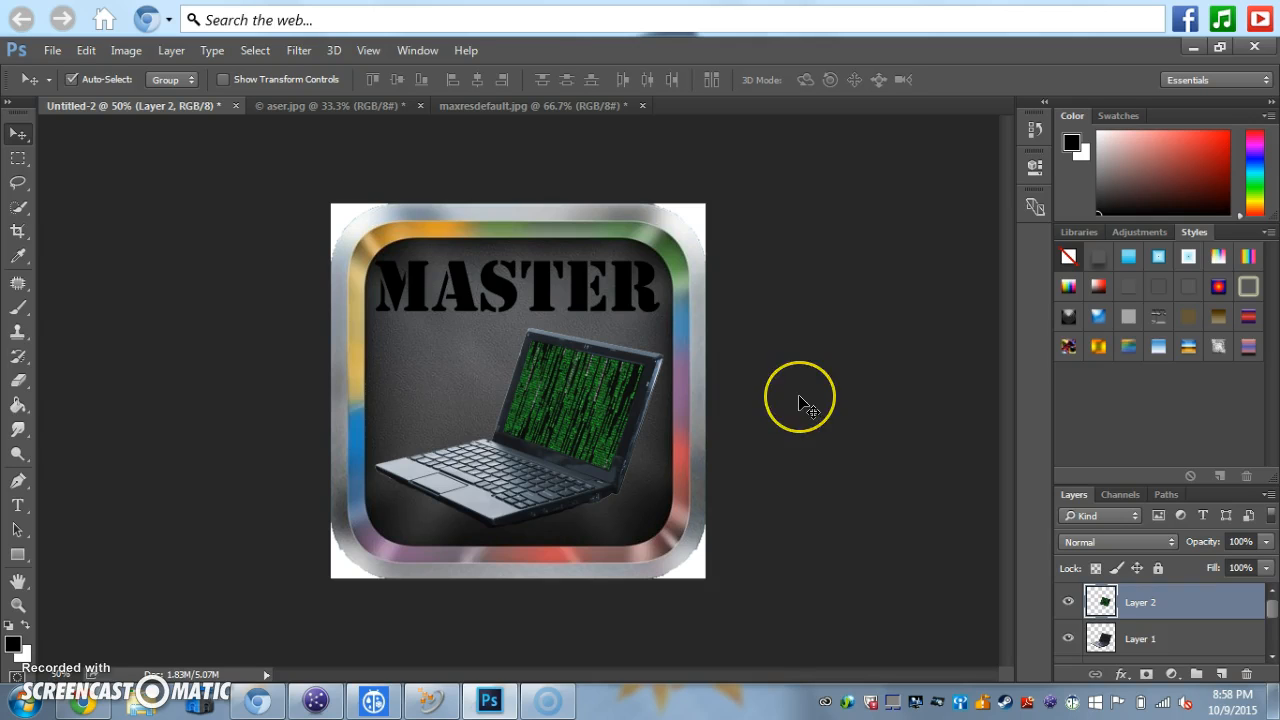
key(ctrl+plus)
key(ctrl+plus)
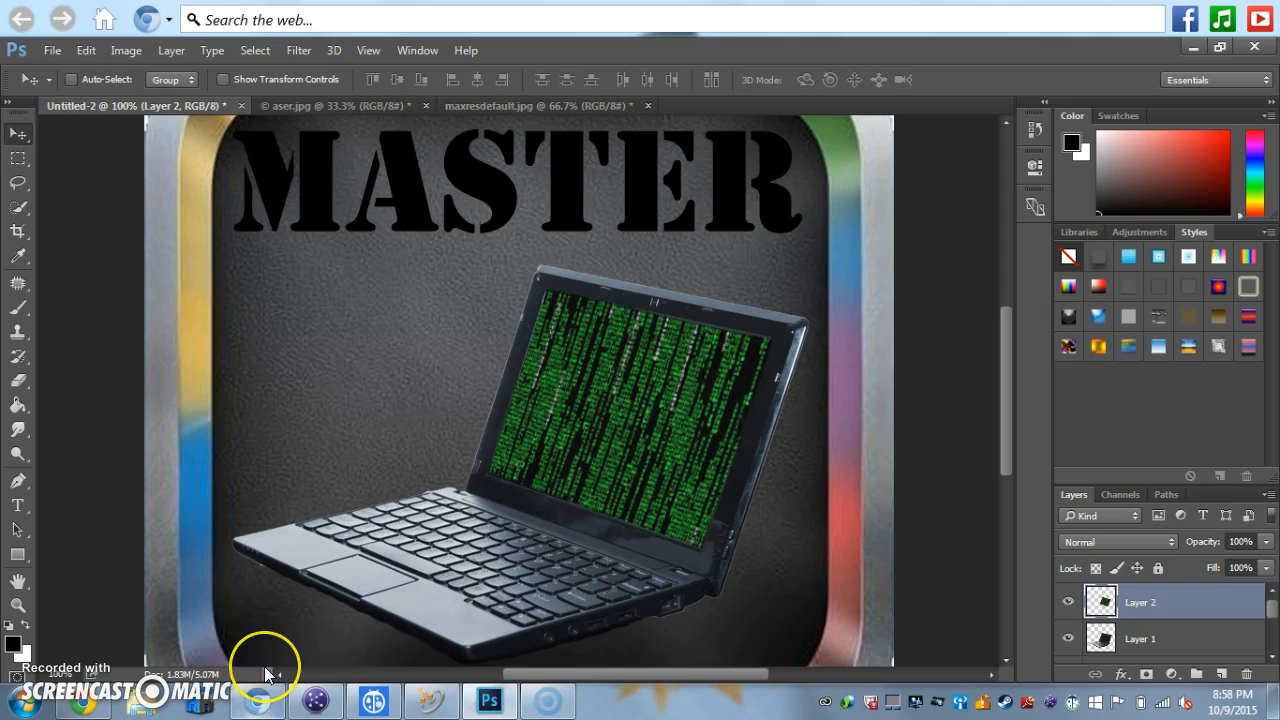
click(288, 623)
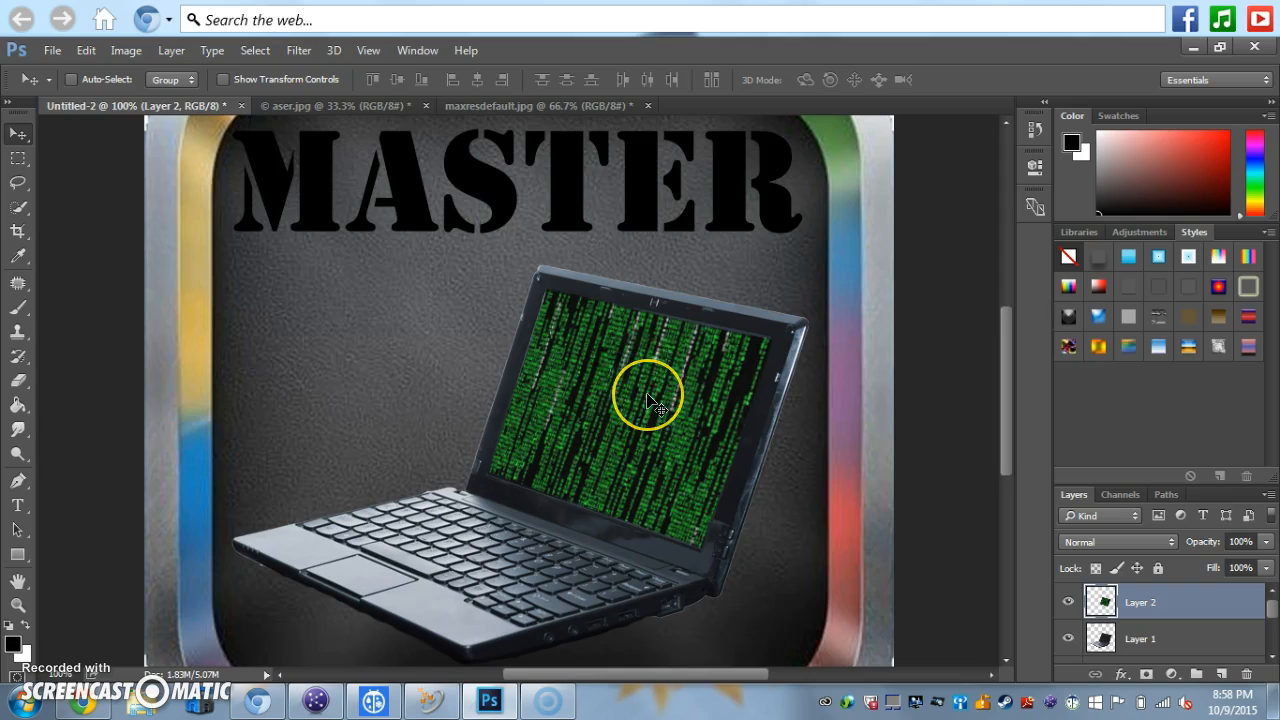
key(ctrl+minus)
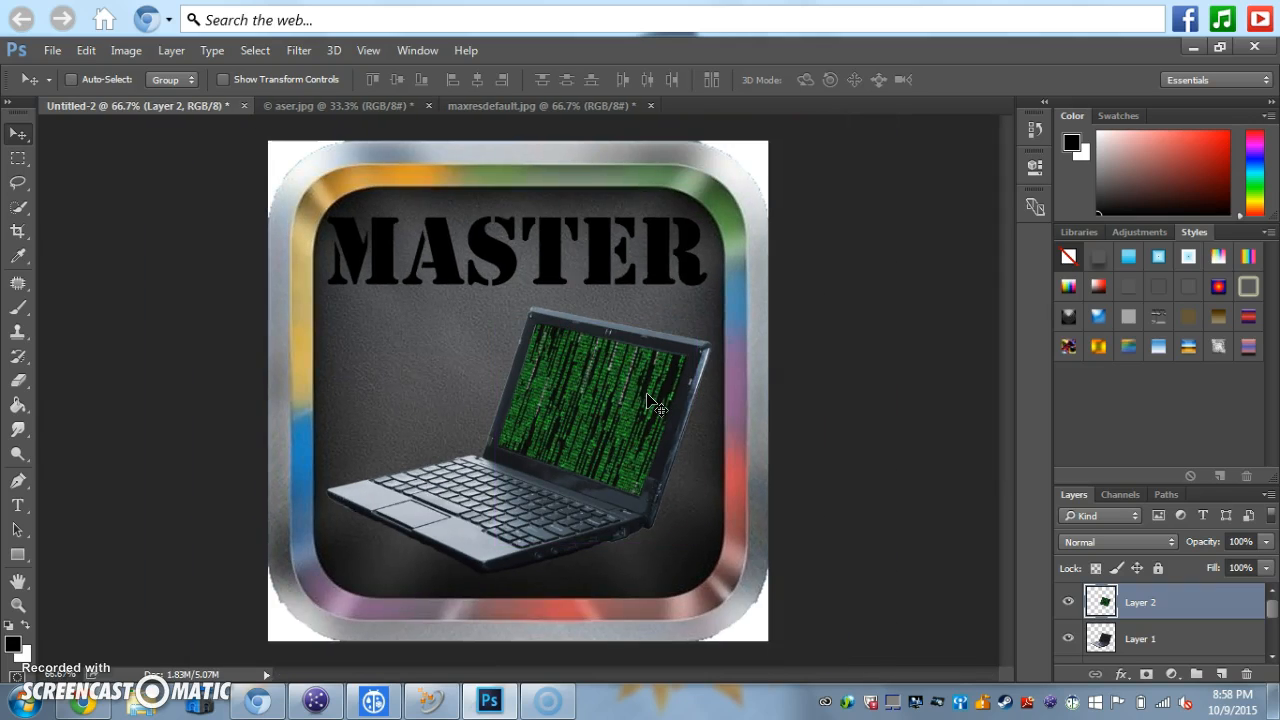